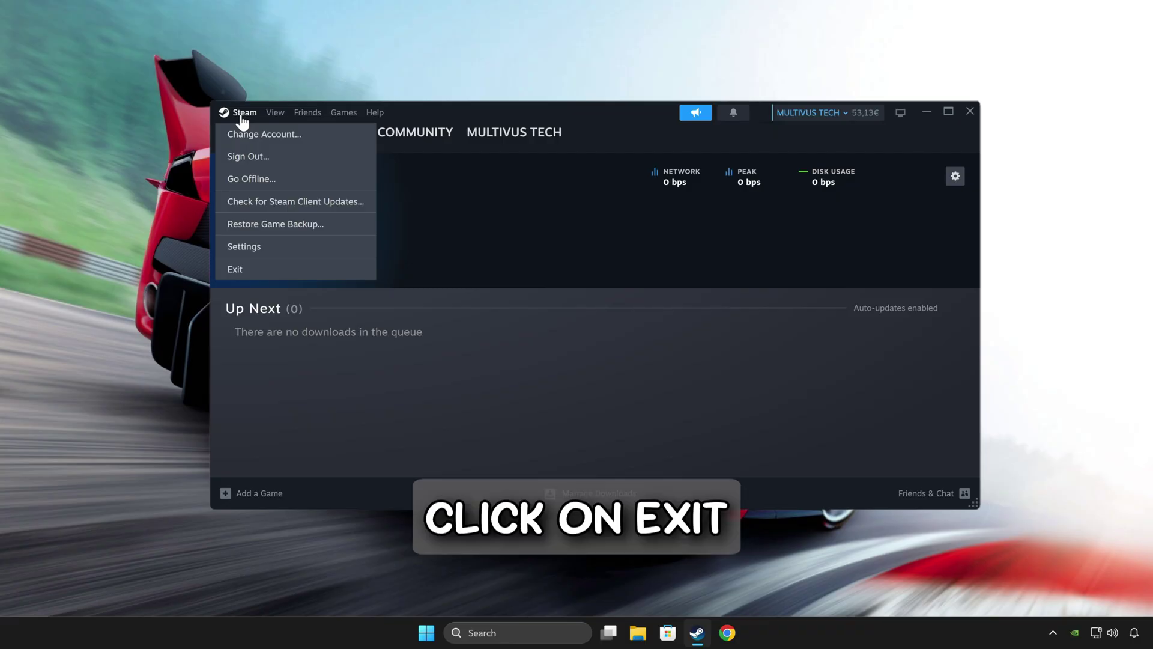
# Exit Steam completely and relaunch it as administrator
pyautogui.click(300, 271)
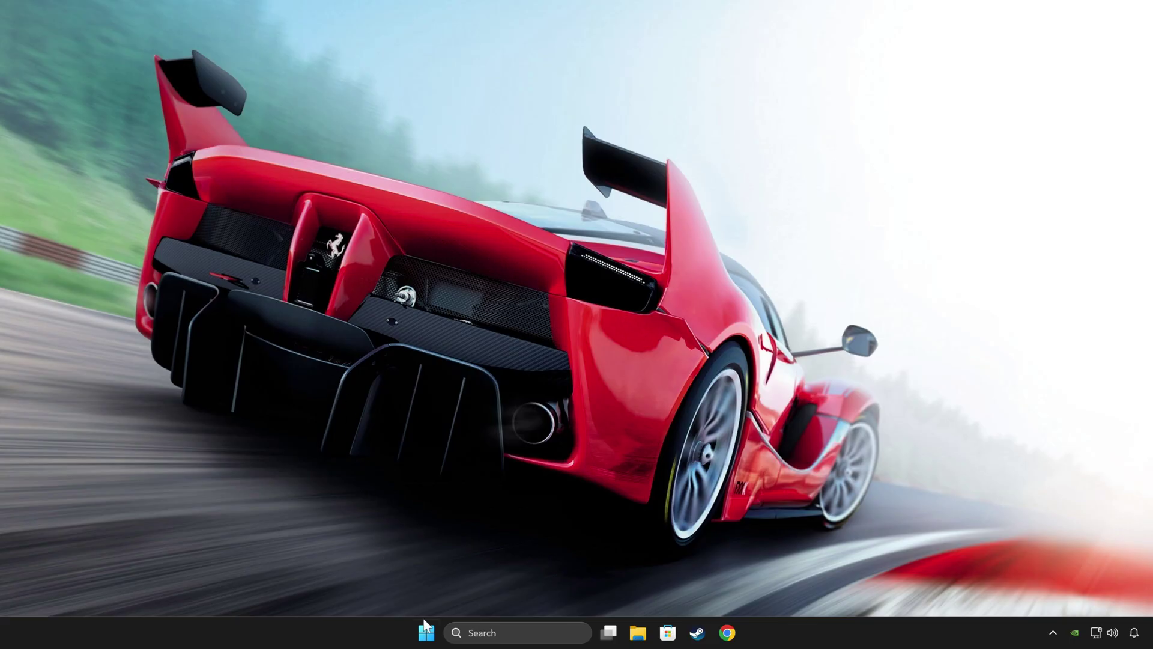
pyautogui.click(426, 627)
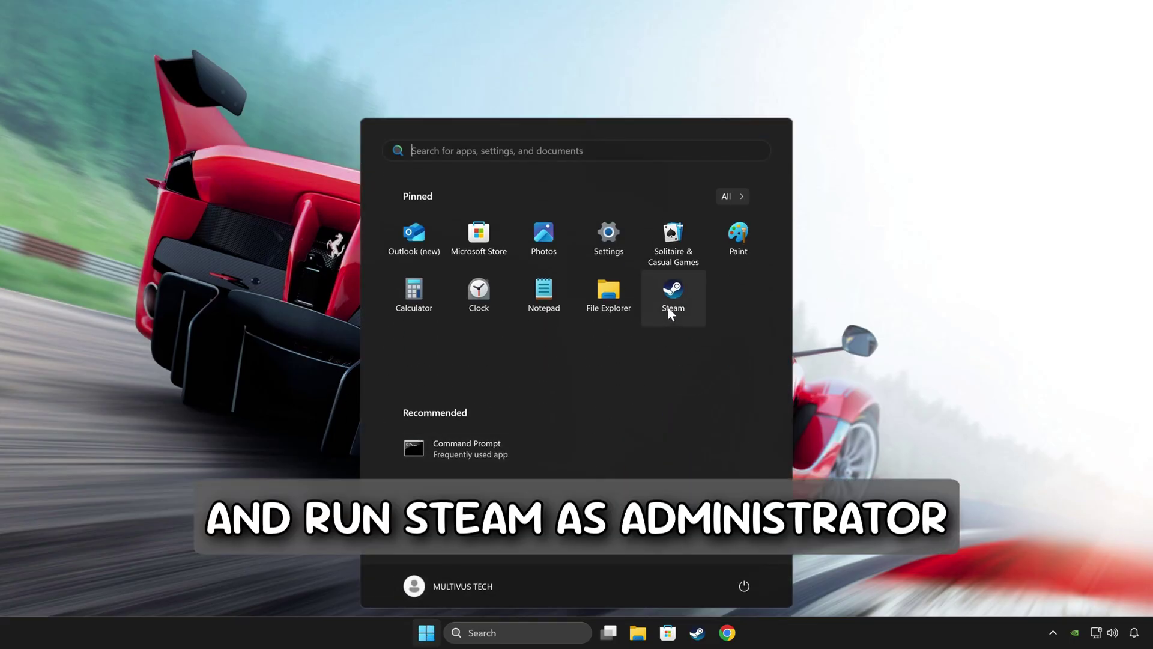
pyautogui.rightClick(664, 292)
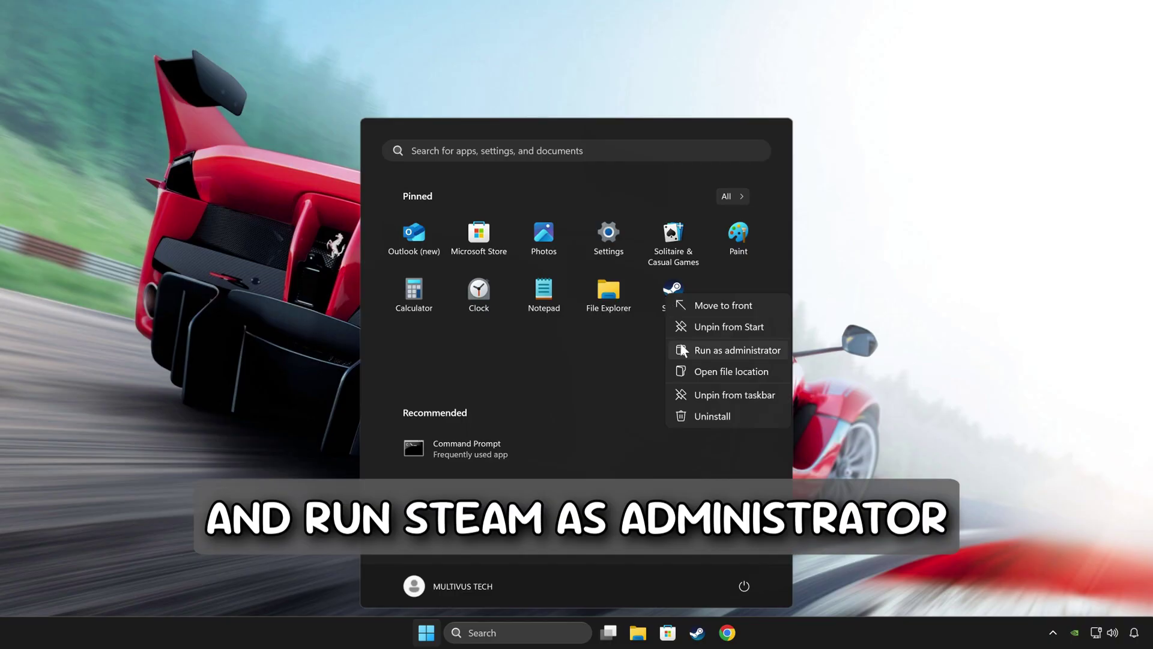
pyautogui.click(724, 352)
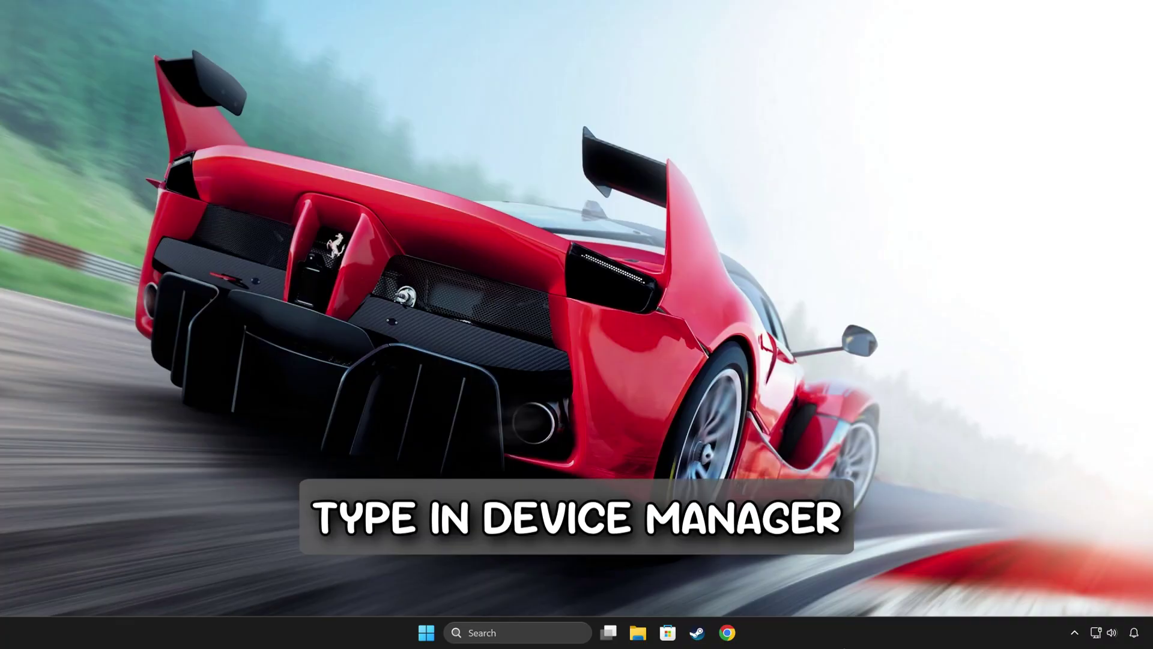
# Search Windows for "device manager", open Device Manager and move its window toward the middle of the desktop
pyautogui.click(554, 629)
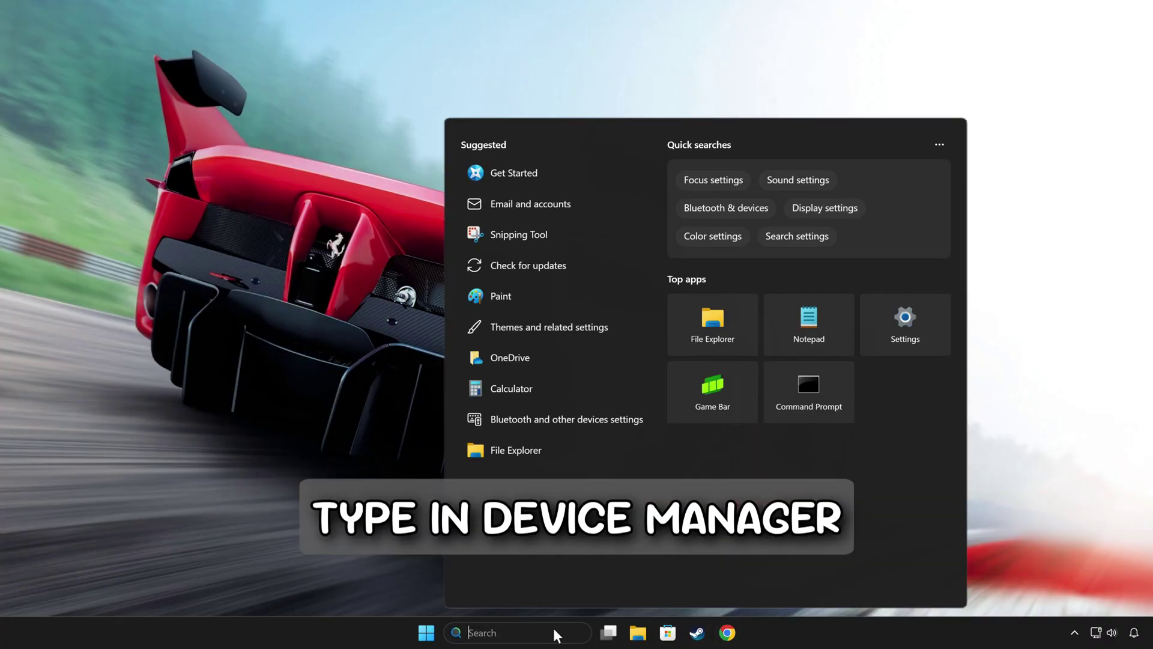
pyautogui.write('device manager')
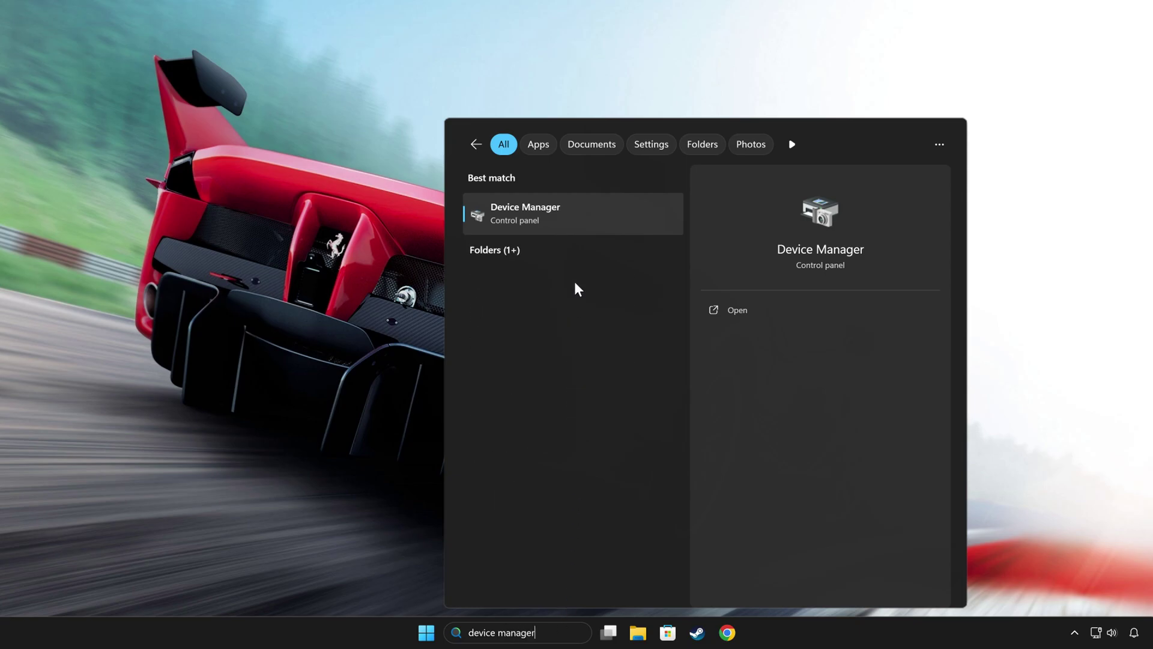
pyautogui.click(577, 213)
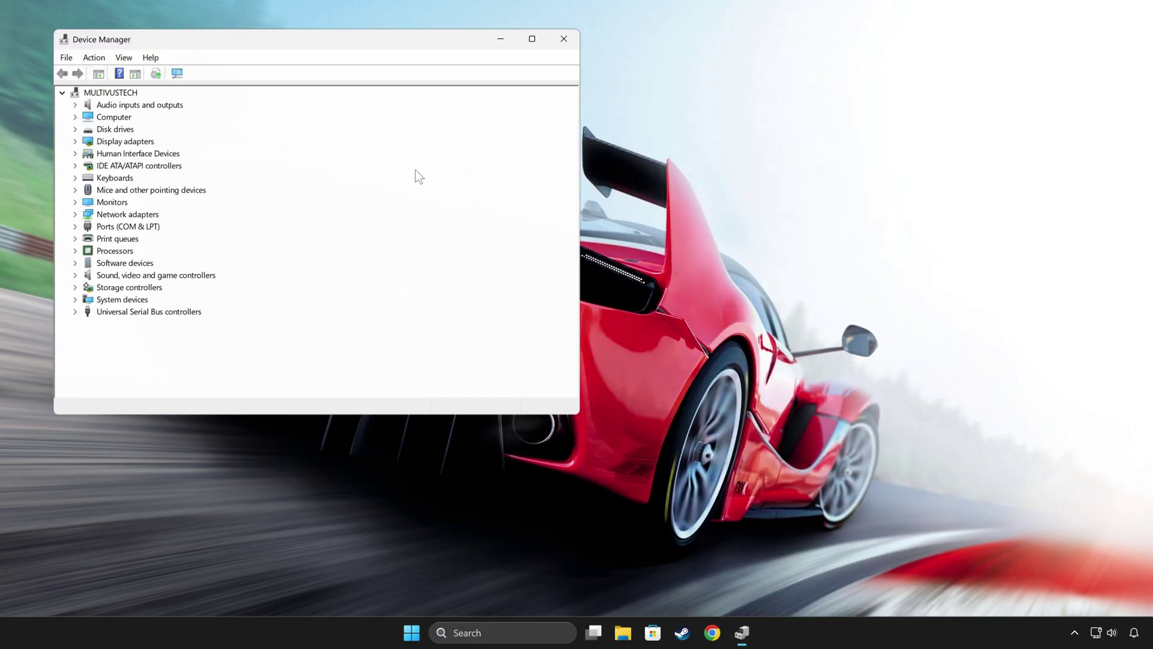
pyautogui.moveTo(229, 46); pyautogui.dragTo(493, 131)
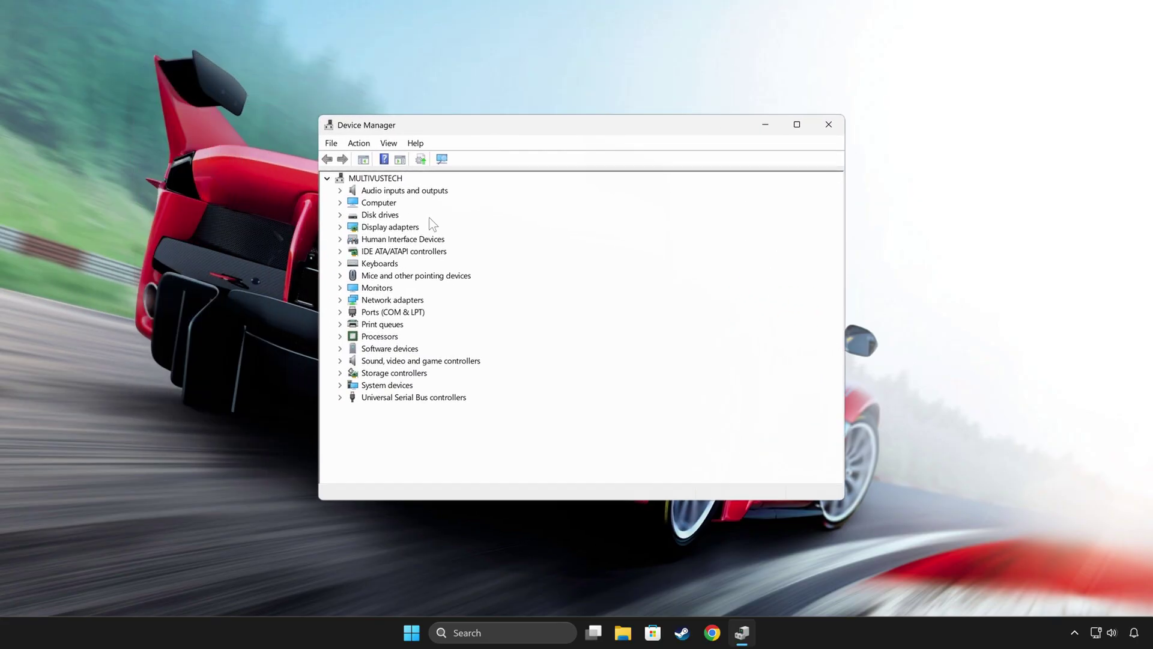
# Start a driver update for the NVIDIA GeForce RTX 3070 under the display adapters
pyautogui.click(340, 227)
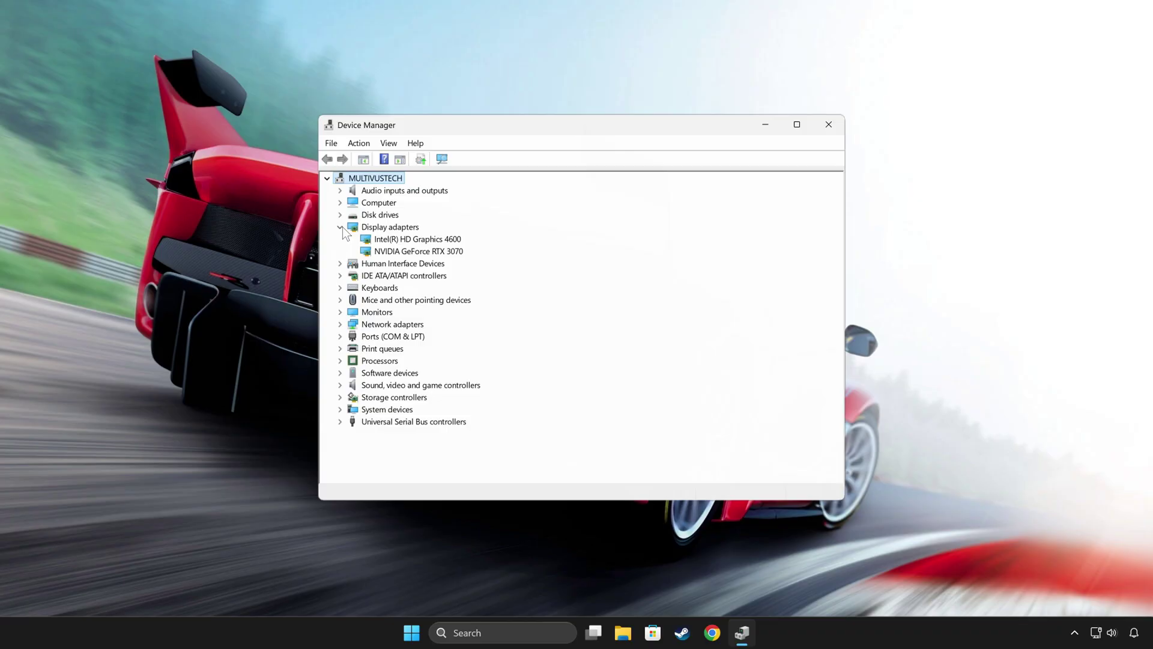
pyautogui.rightClick(420, 253)
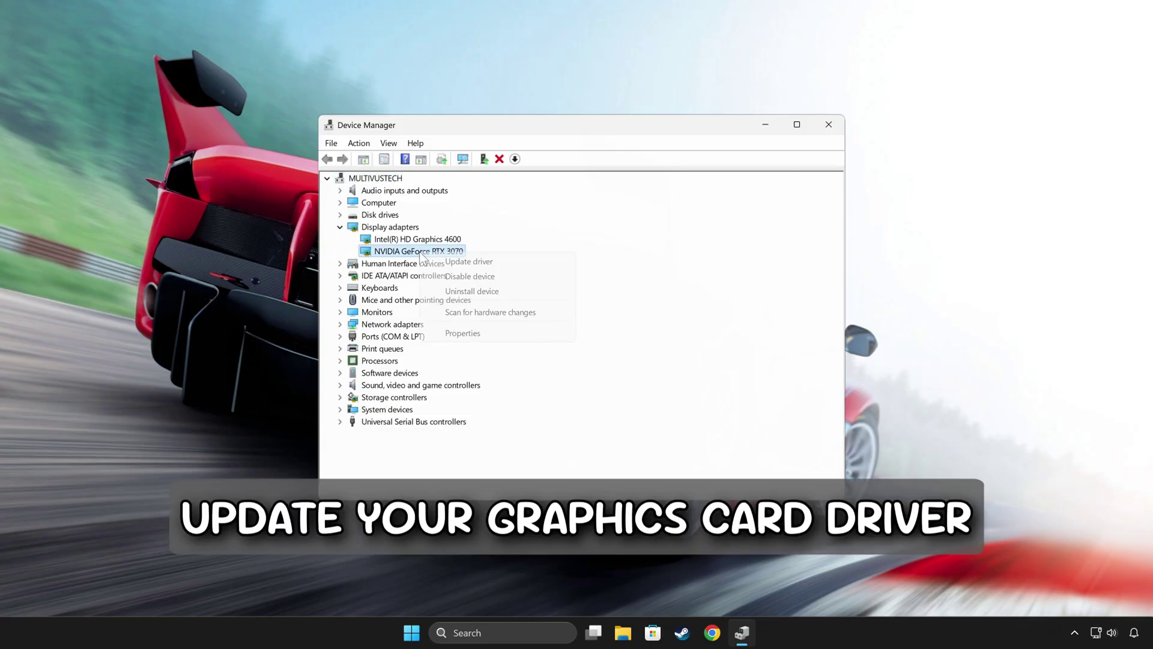
pyautogui.click(506, 270)
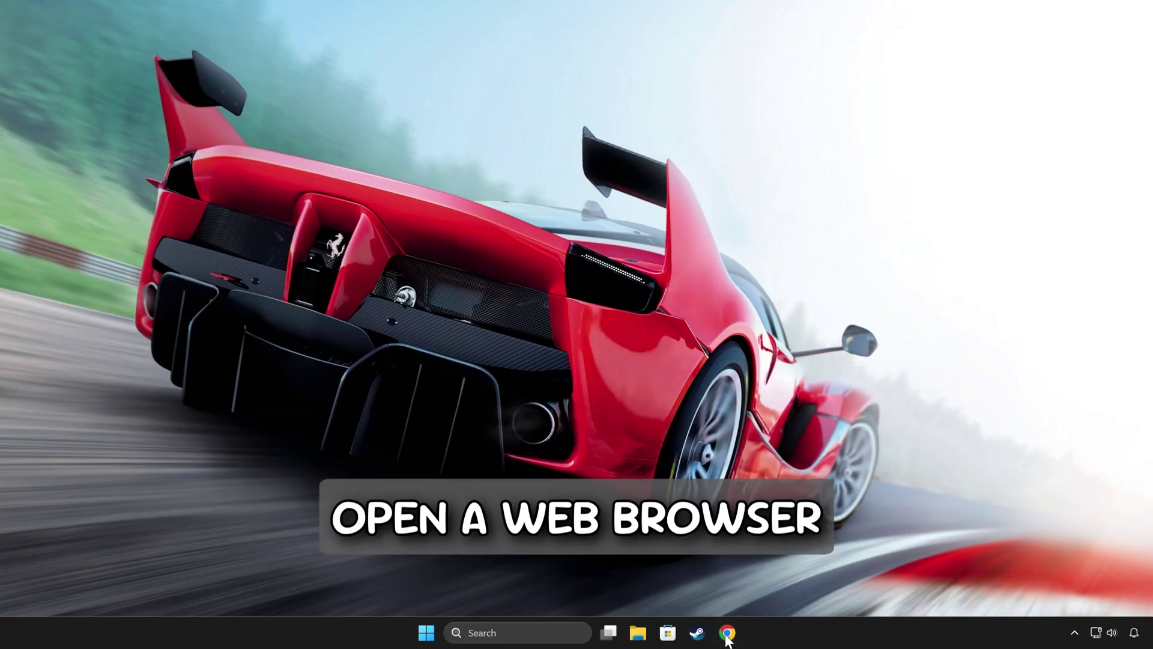
# In Chrome, search for "nvidia app download" and open NVIDIA's "Download NVIDIA App for Gamers and Creators" page
pyautogui.click(726, 633)
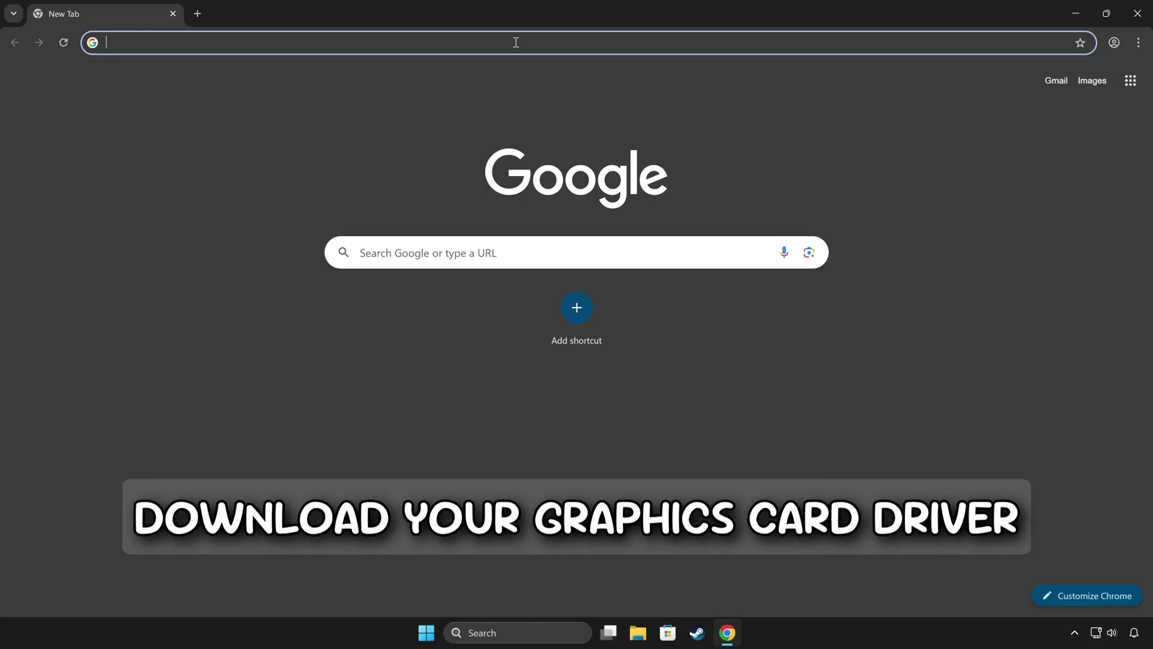
pyautogui.write('nvidia ap')
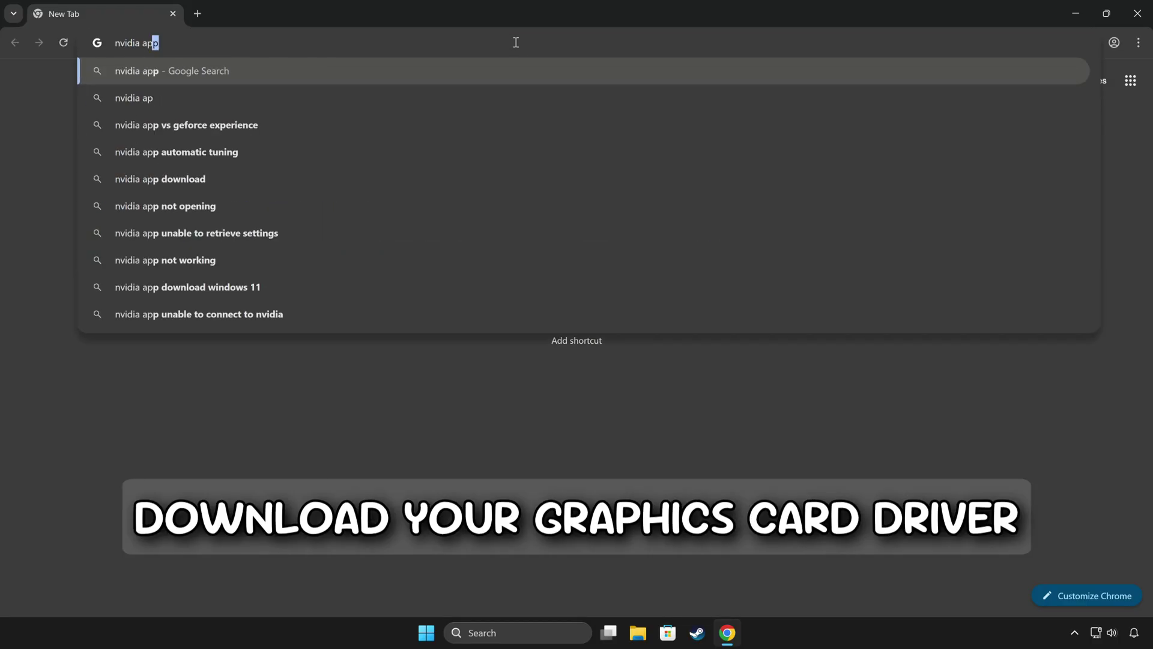
pyautogui.write('p download')
pyautogui.press('Return')
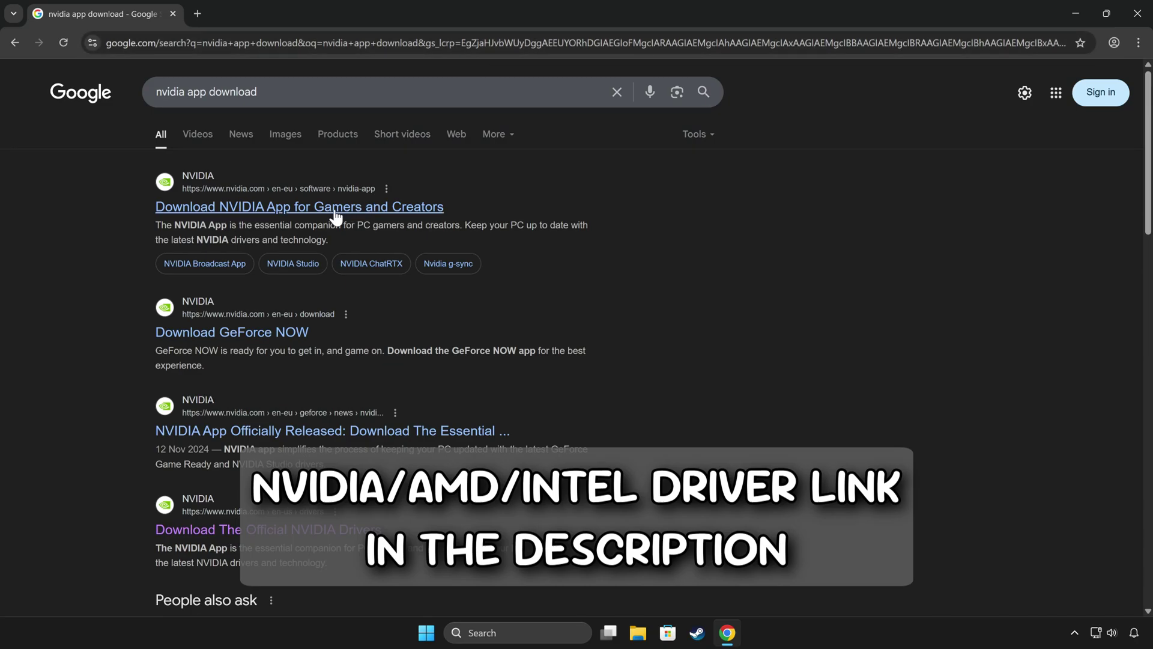
pyautogui.click(292, 207)
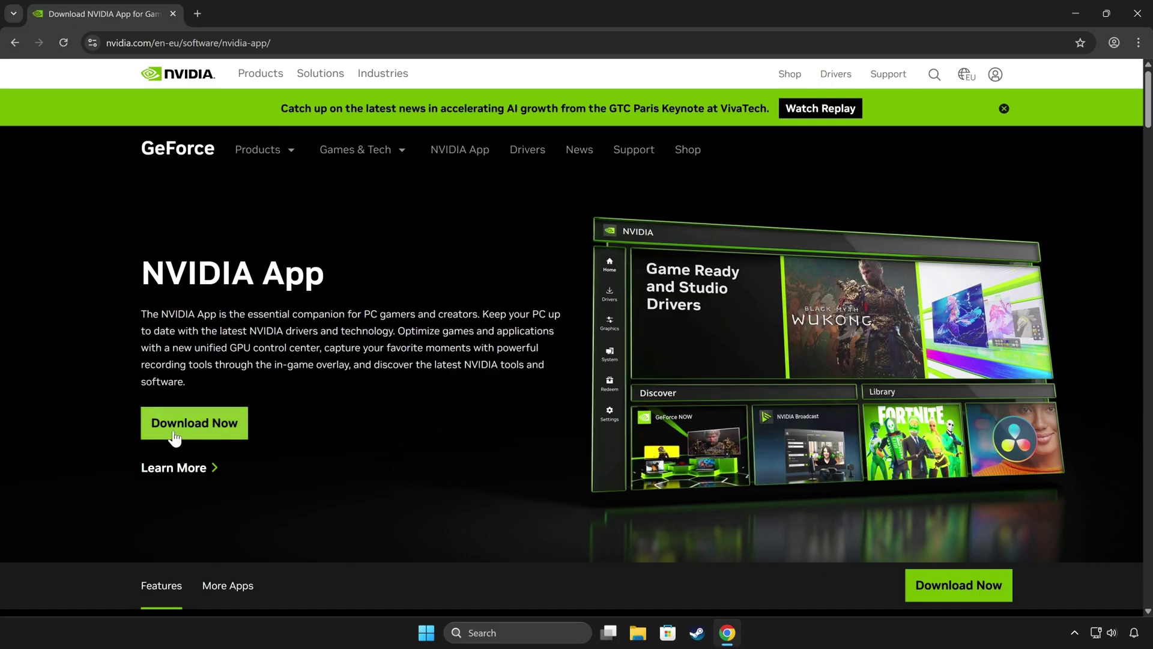
# Download the NVIDIA App, run its installer and accept the license agreement to install it
pyautogui.click(205, 437)
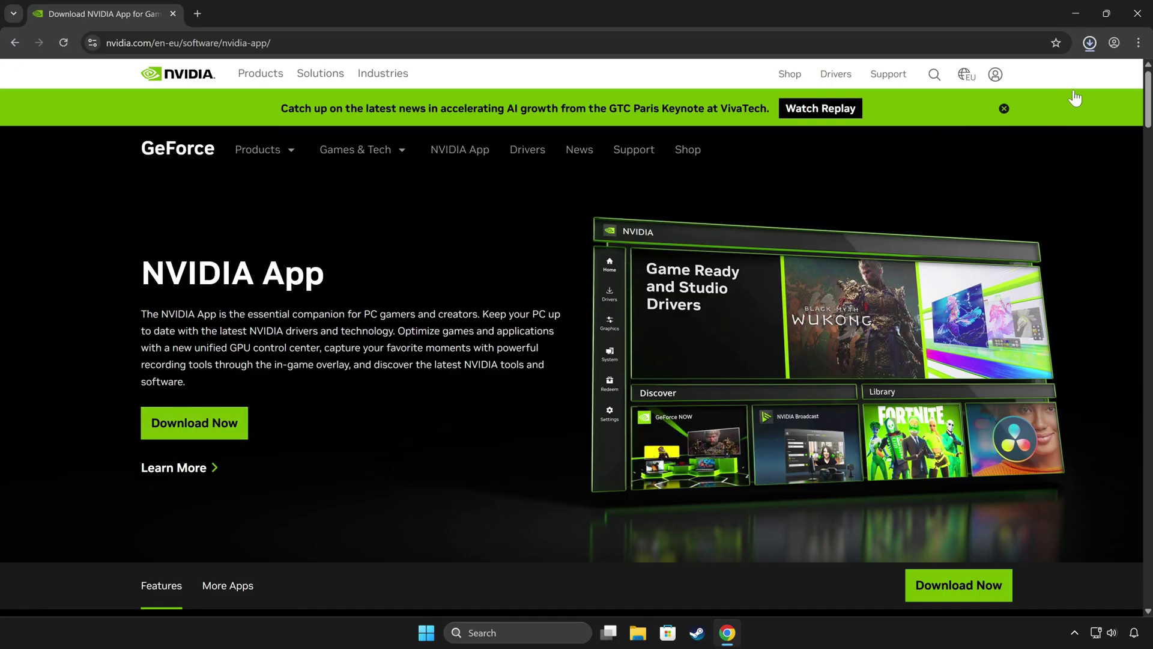
pyautogui.click(1091, 45)
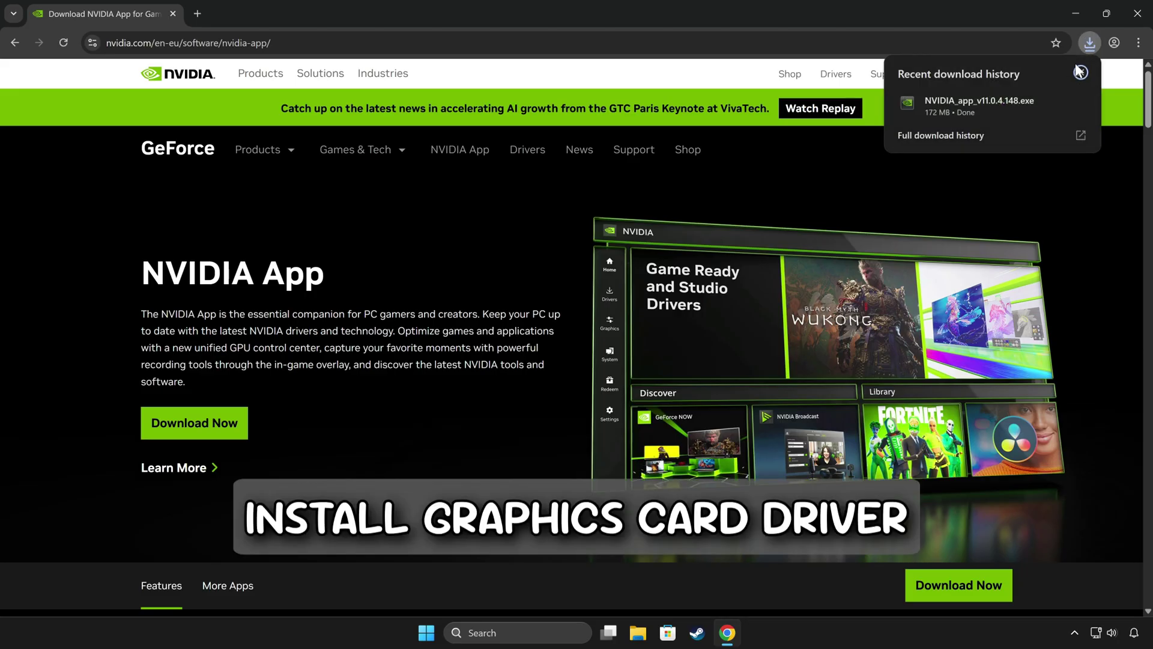
pyautogui.click(985, 109)
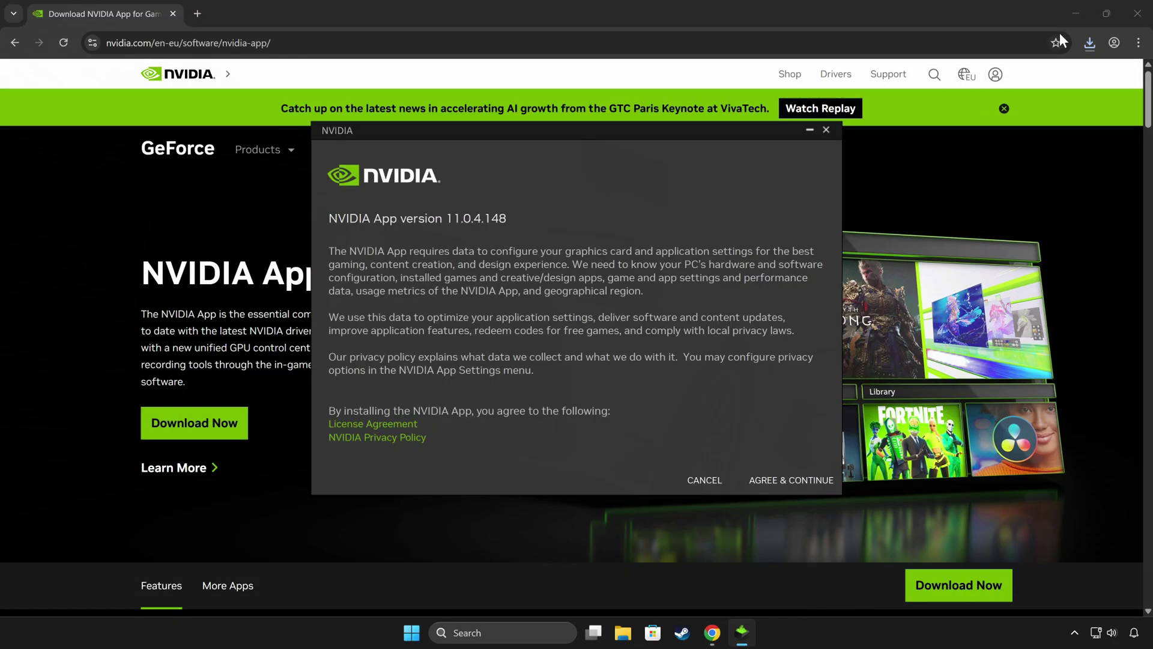
pyautogui.click(1076, 13)
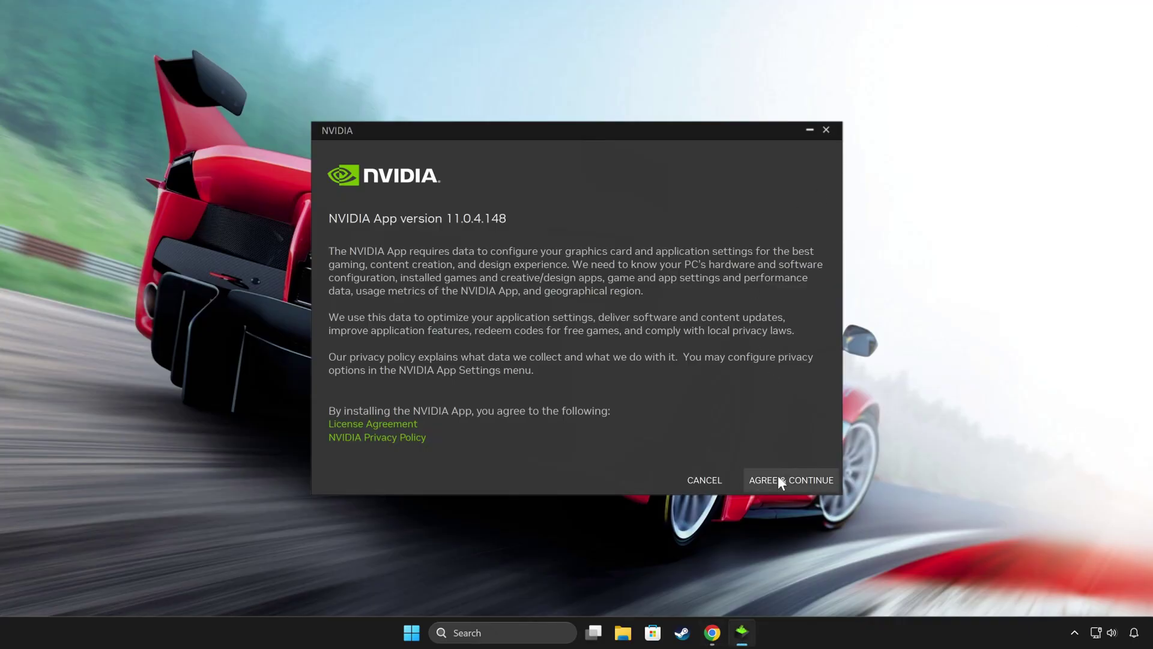
pyautogui.click(801, 478)
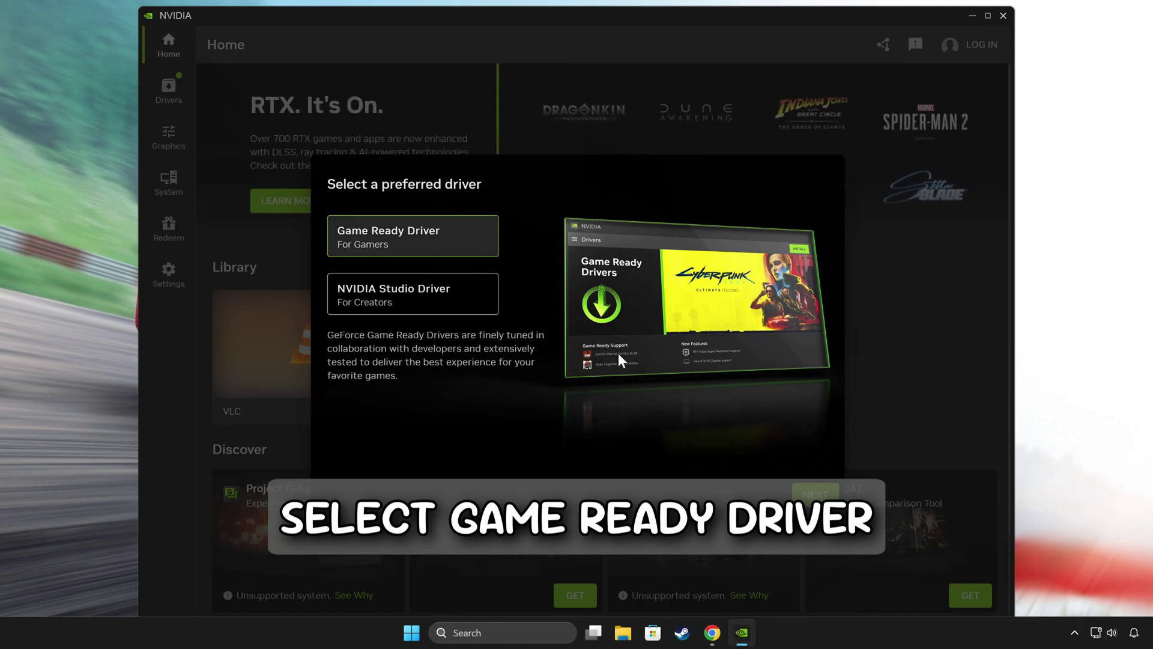
# Complete the NVIDIA App setup with Game Ready Driver, game optimization on and the NVIDIA overlay disabled, and open the driver page
pyautogui.click(814, 499)
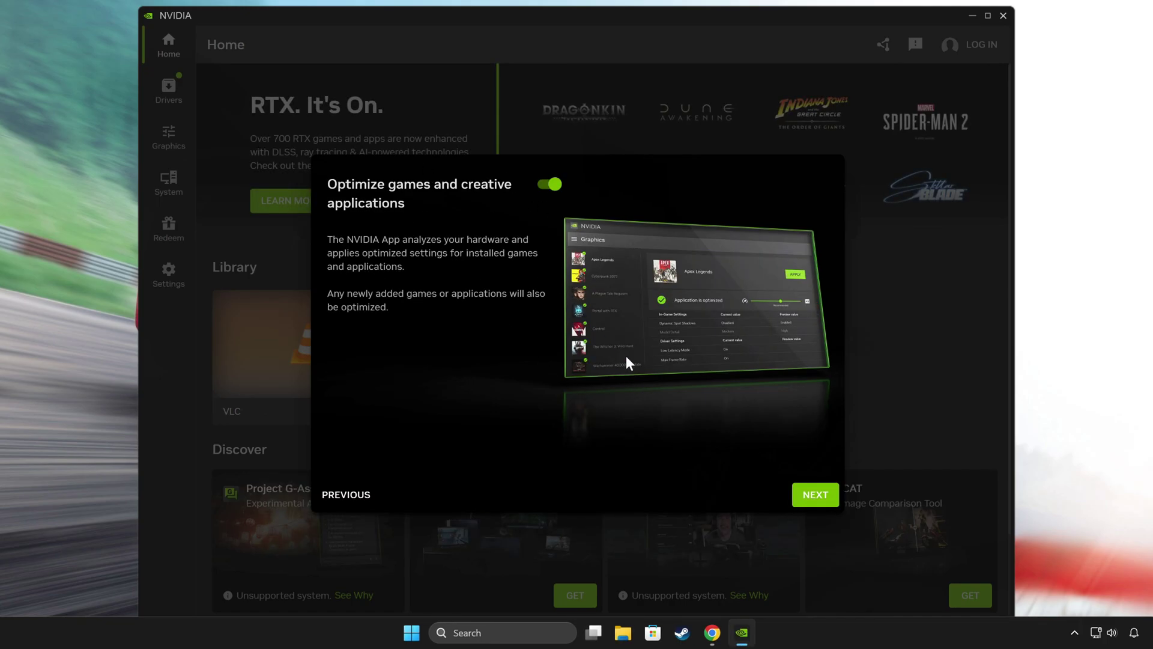
pyautogui.click(818, 501)
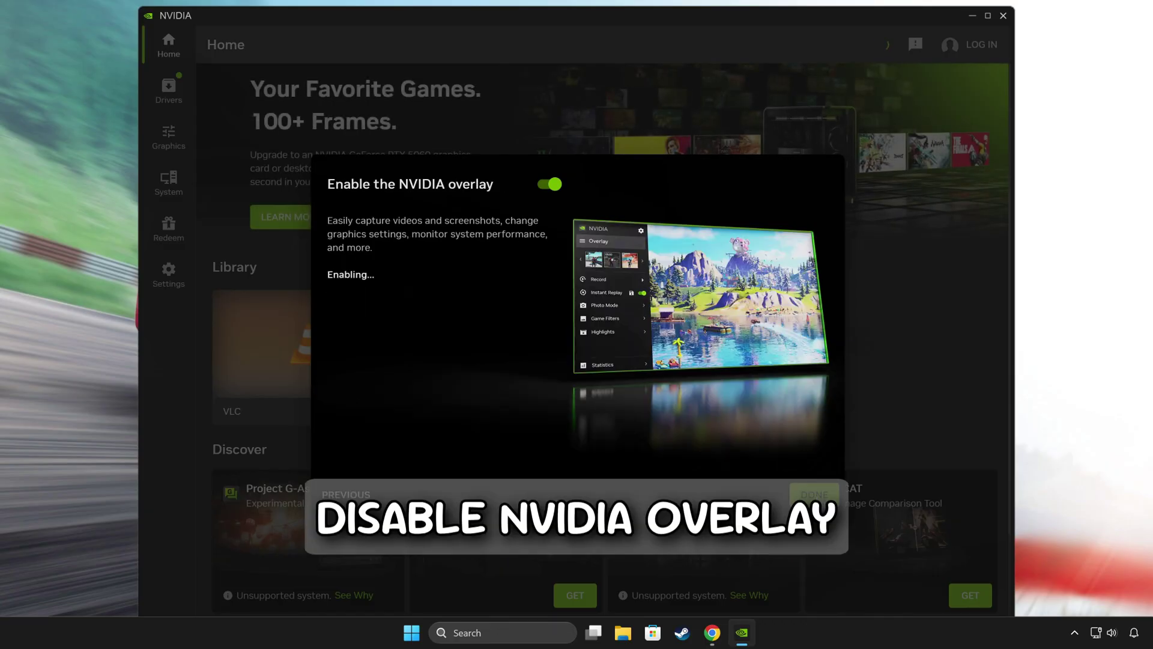
pyautogui.click(550, 185)
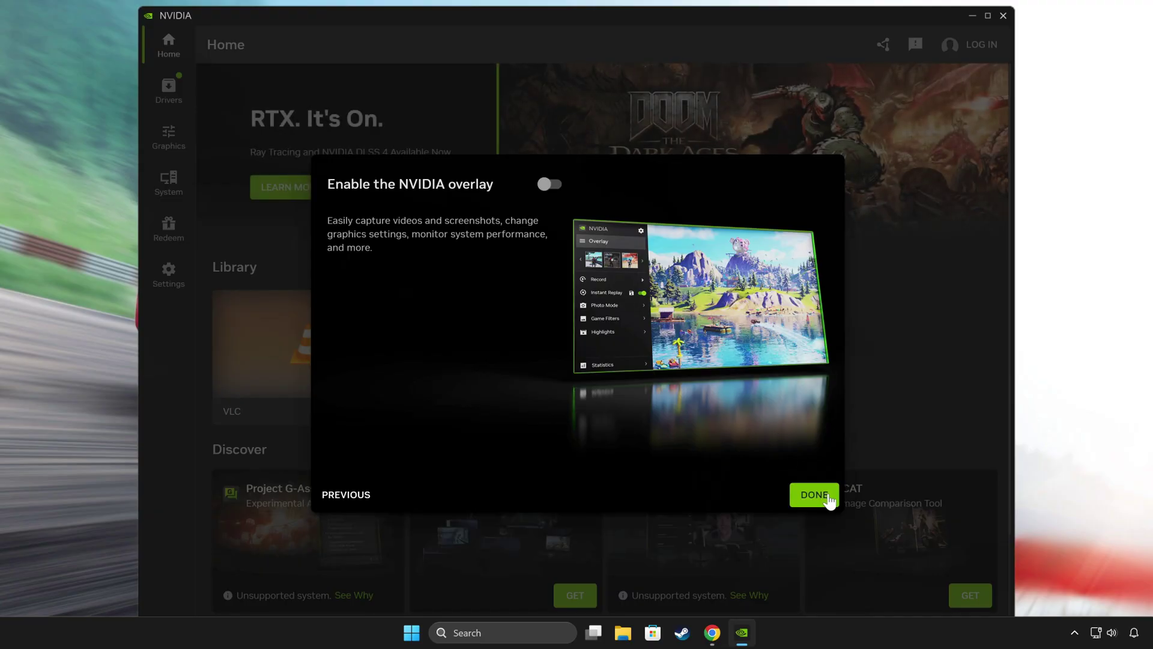
pyautogui.click(815, 495)
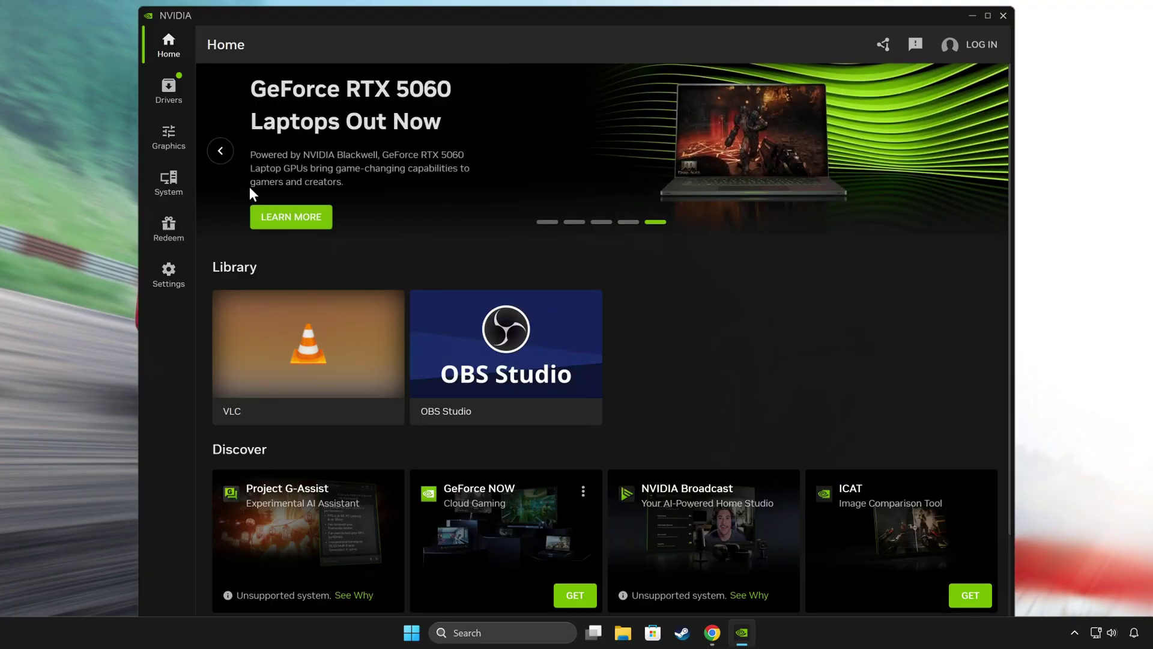
pyautogui.click(171, 99)
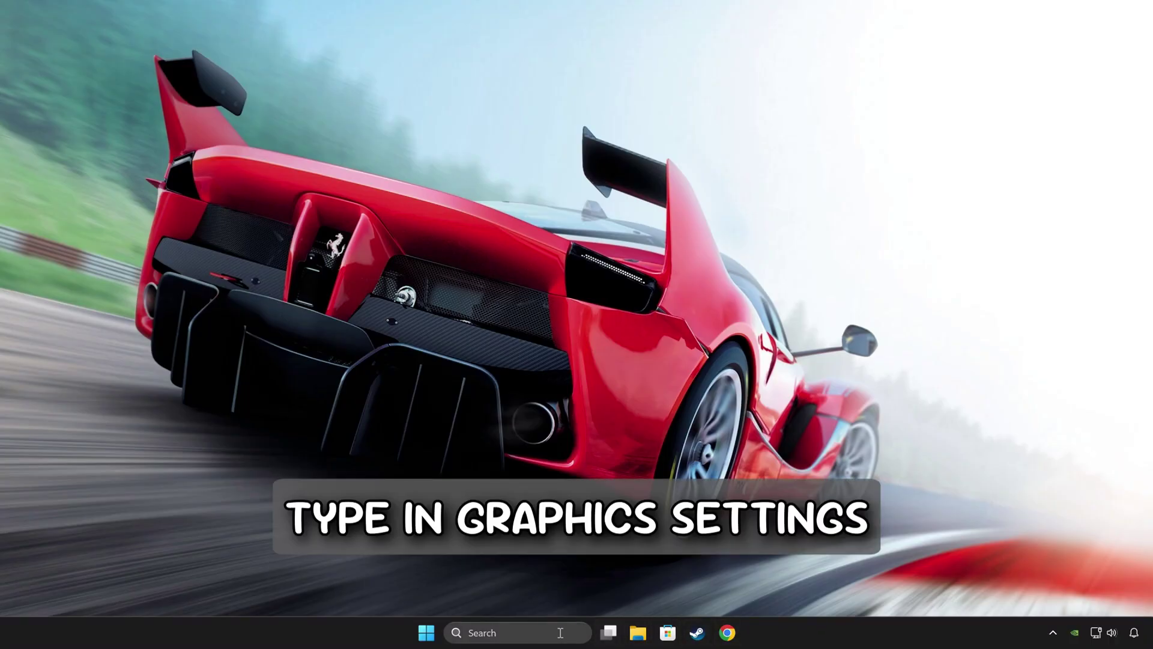
# Search Windows for "graphics settings" and open the Graphics settings page
pyautogui.click(553, 632)
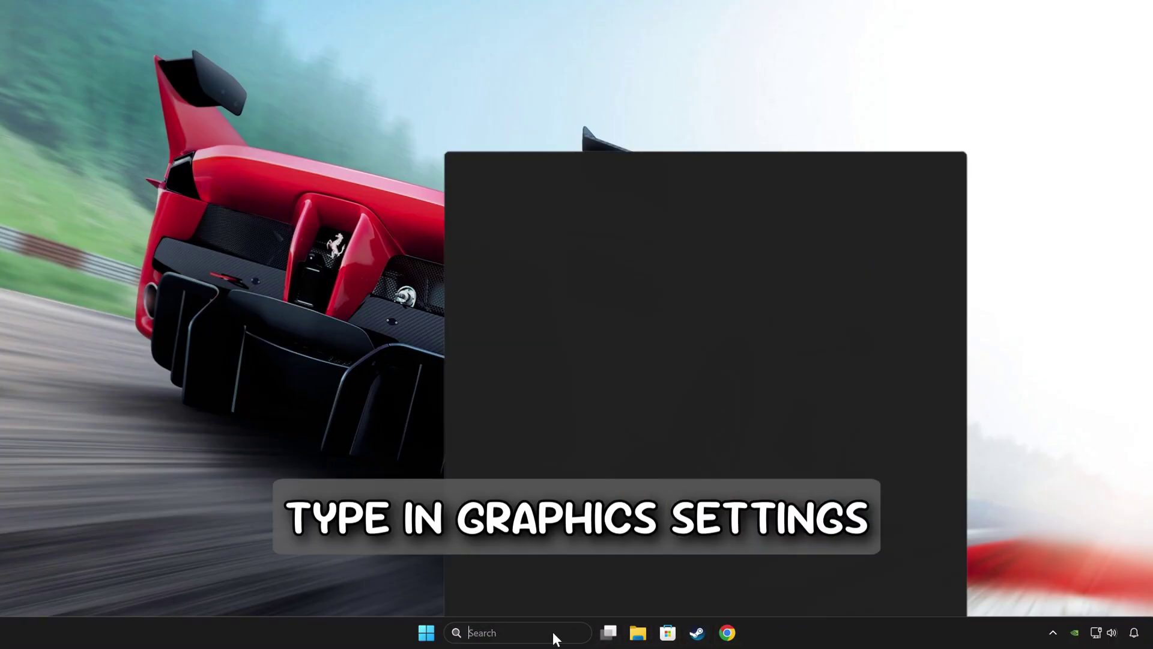
pyautogui.write('graphics settings')
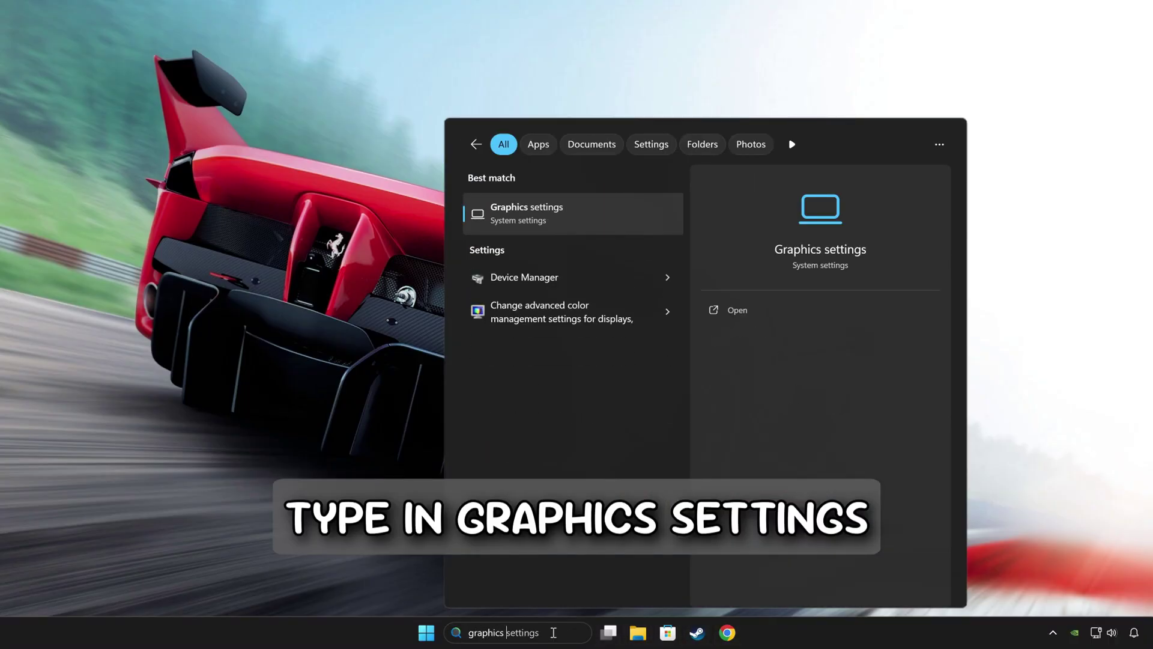
pyautogui.write('ttin')
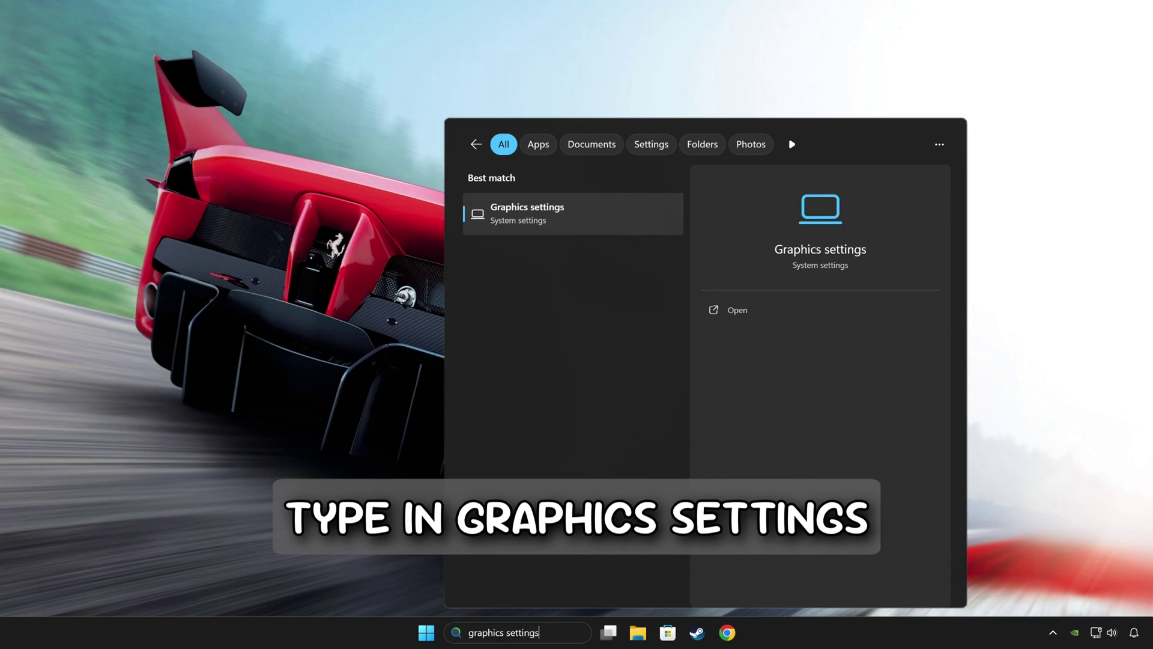
pyautogui.click(613, 221)
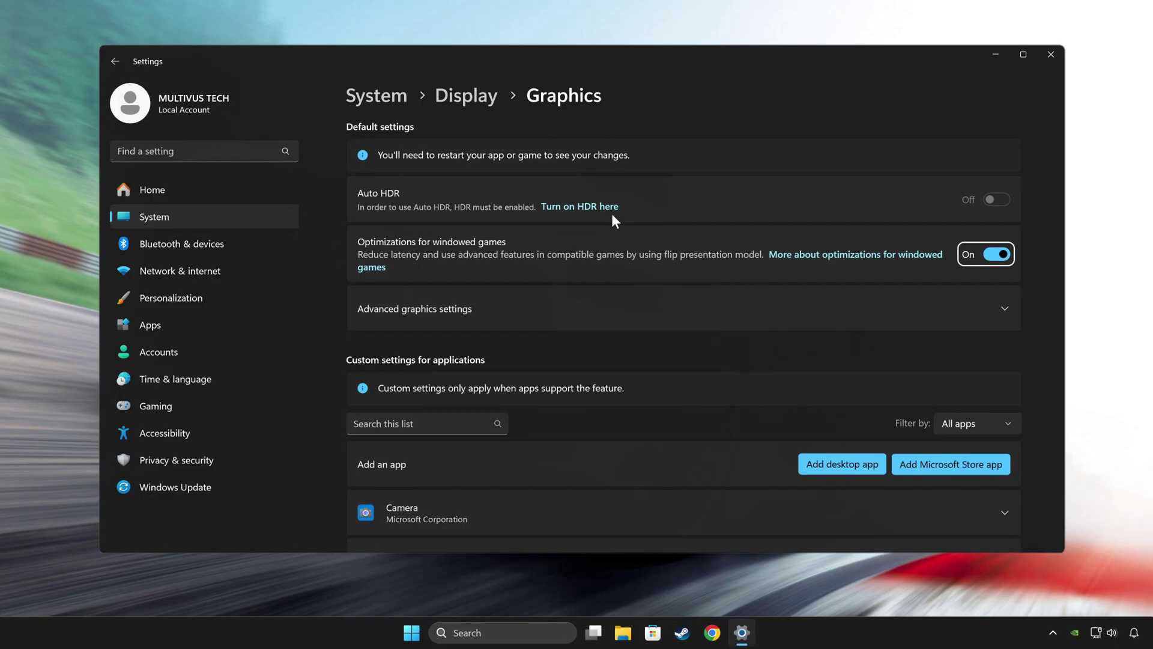
# Turn Hardware-accelerated GPU scheduling off and back on in the advanced graphics settings
pyautogui.click(659, 316)
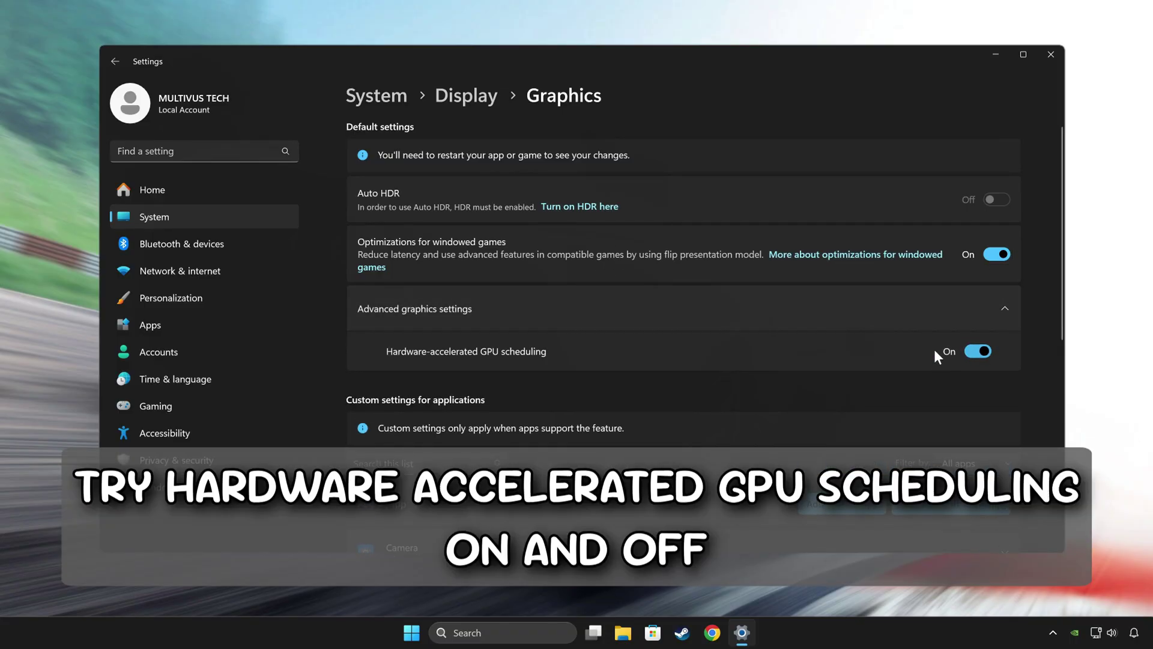
pyautogui.click(978, 351)
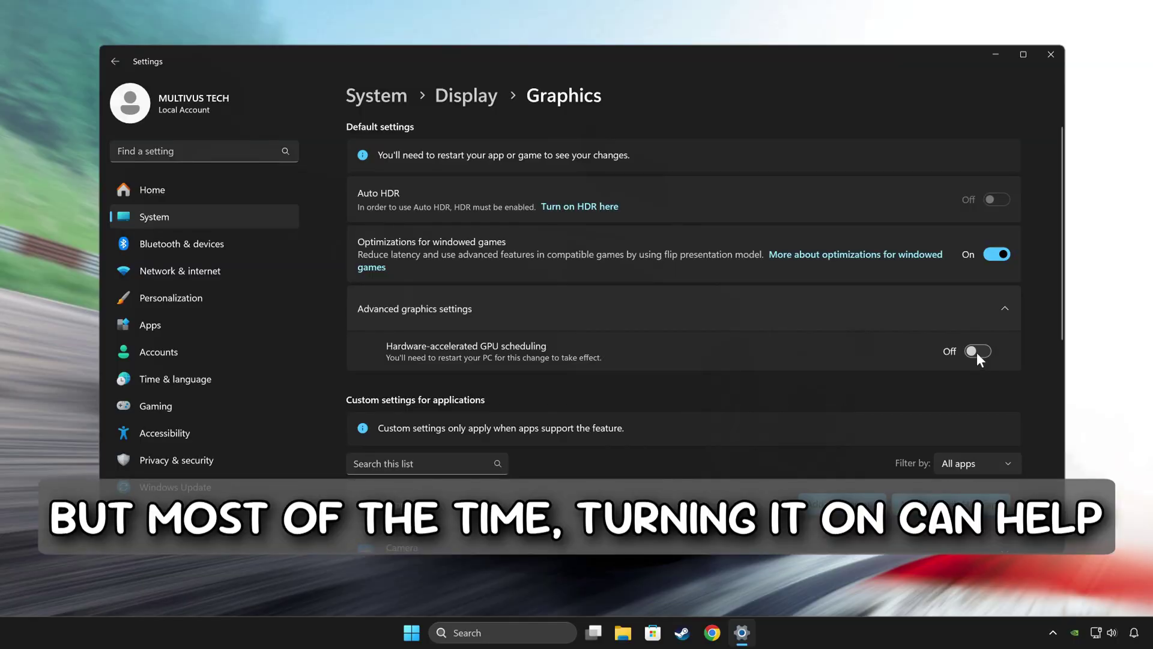
pyautogui.click(977, 352)
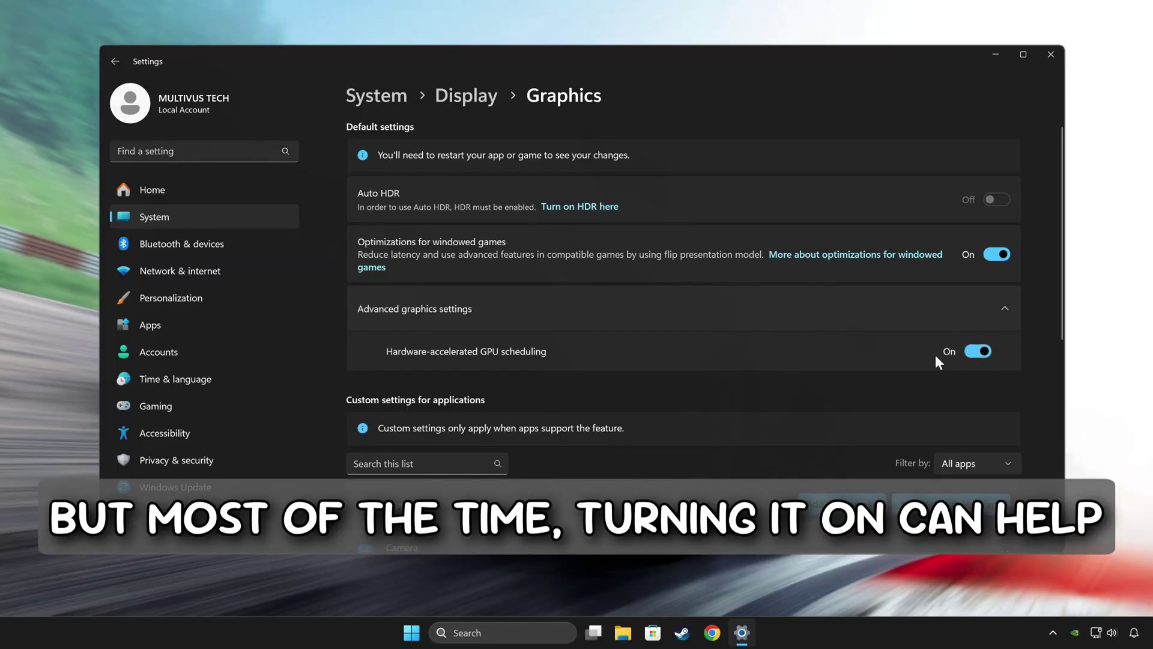
# Set the game's GPU preference to High Performance (NVIDIA GeForce RTX 3070) in the custom app graphics settings and close Settings
pyautogui.scroll(-3, 937, 355)
pyautogui.scroll(-2, 920, 358)
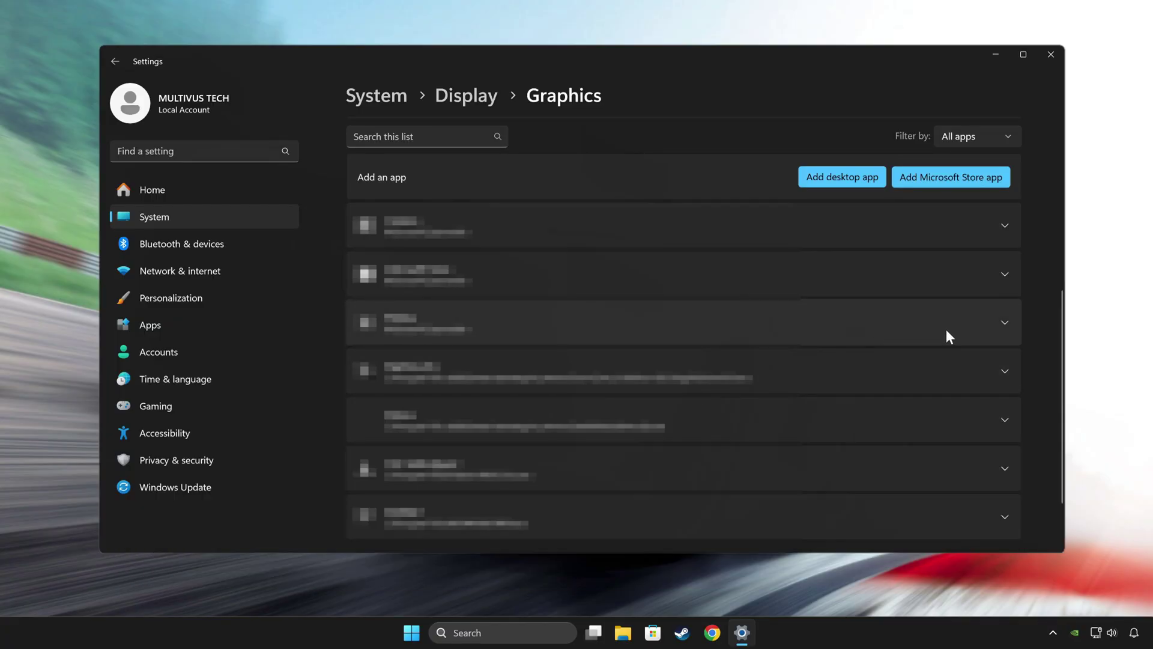
pyautogui.click(948, 333)
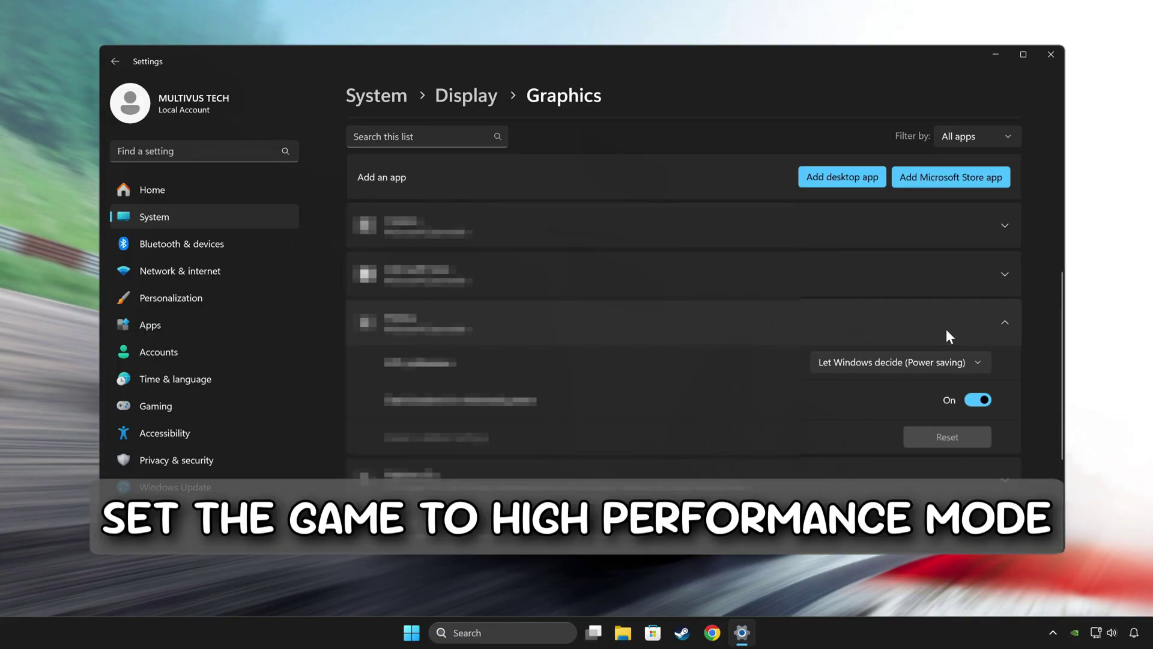
pyautogui.click(932, 365)
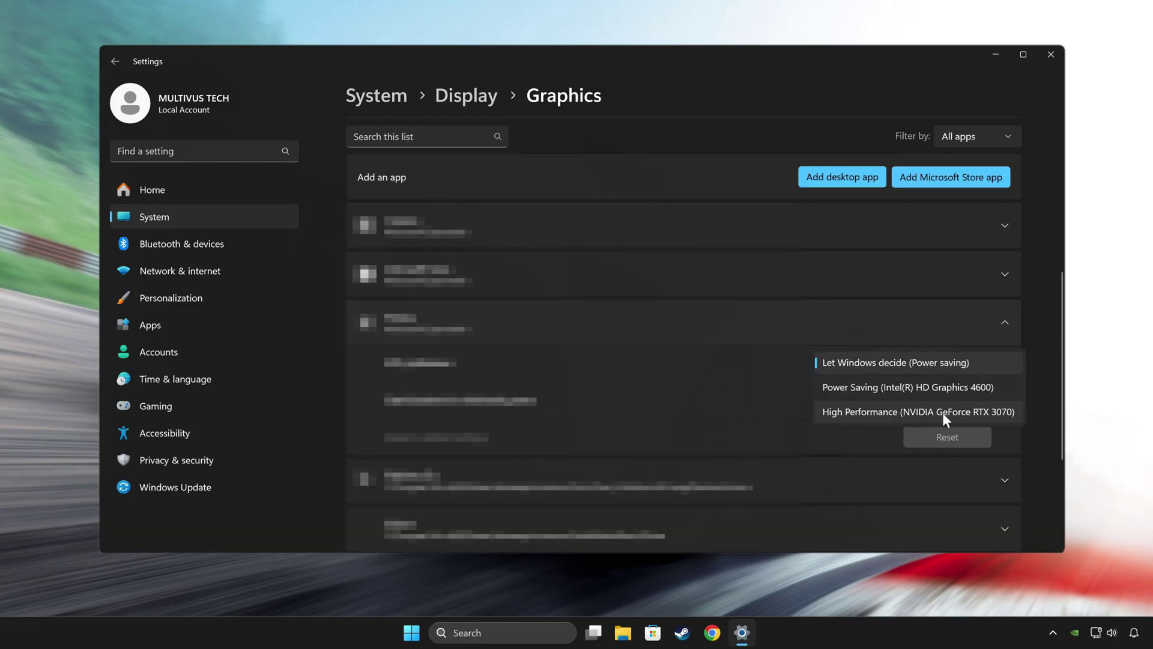
pyautogui.click(919, 413)
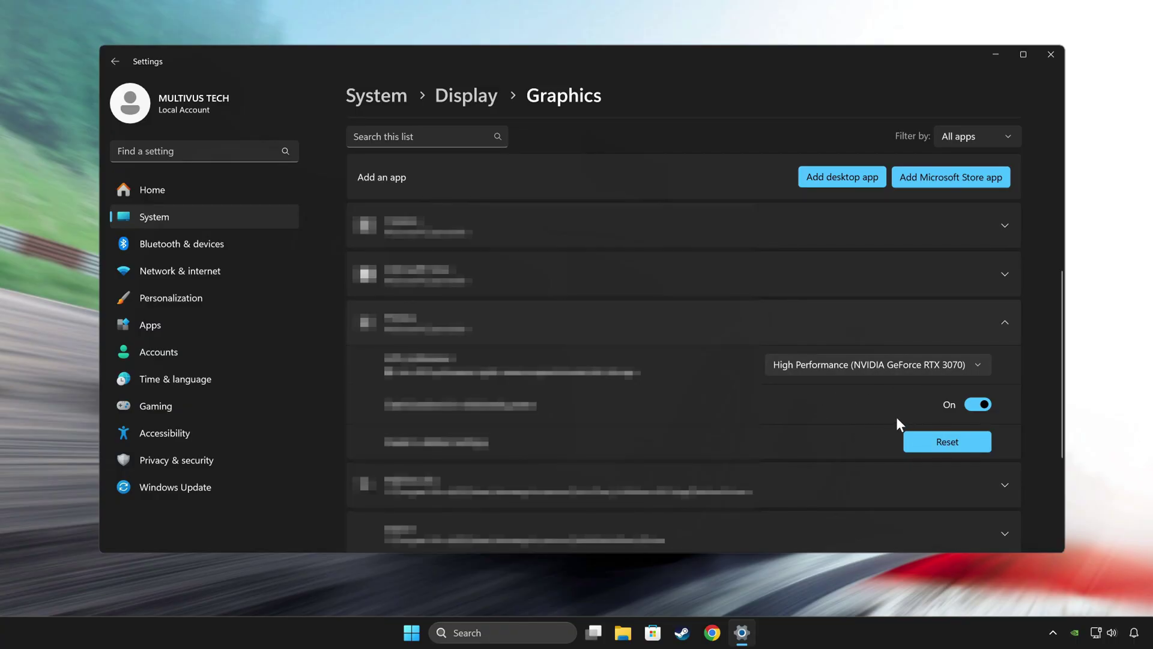
pyautogui.click(1043, 58)
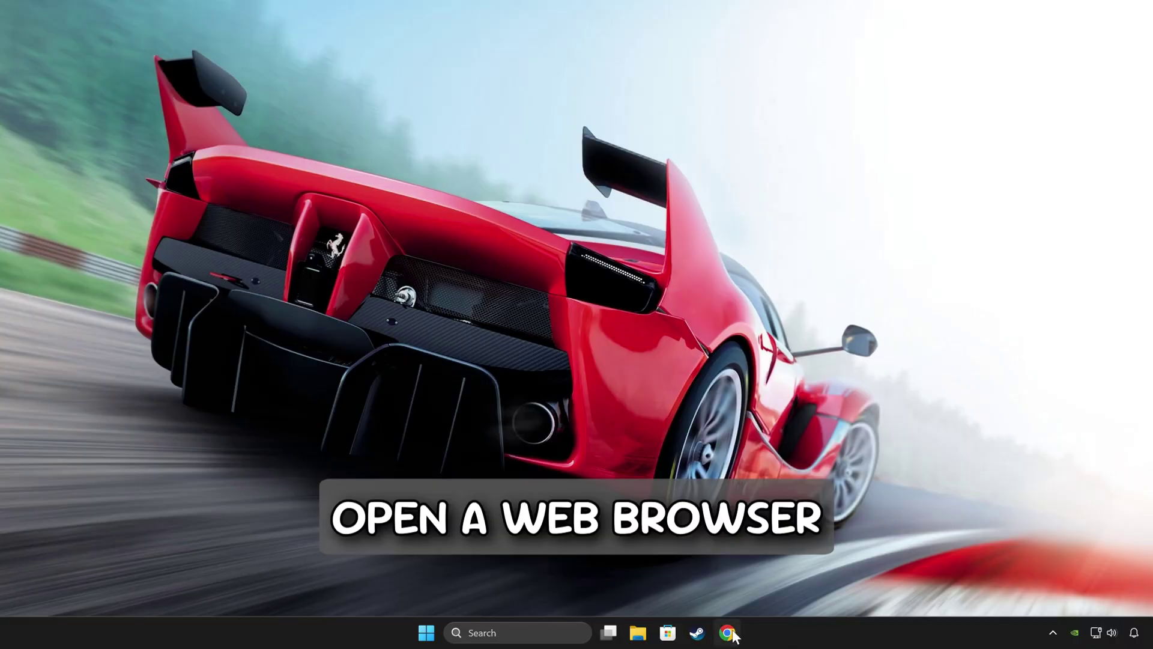
# Switch to Chrome, search the web for "directx download" and open Microsoft's DirectX End-User Runtime Web Installer page
pyautogui.click(727, 632)
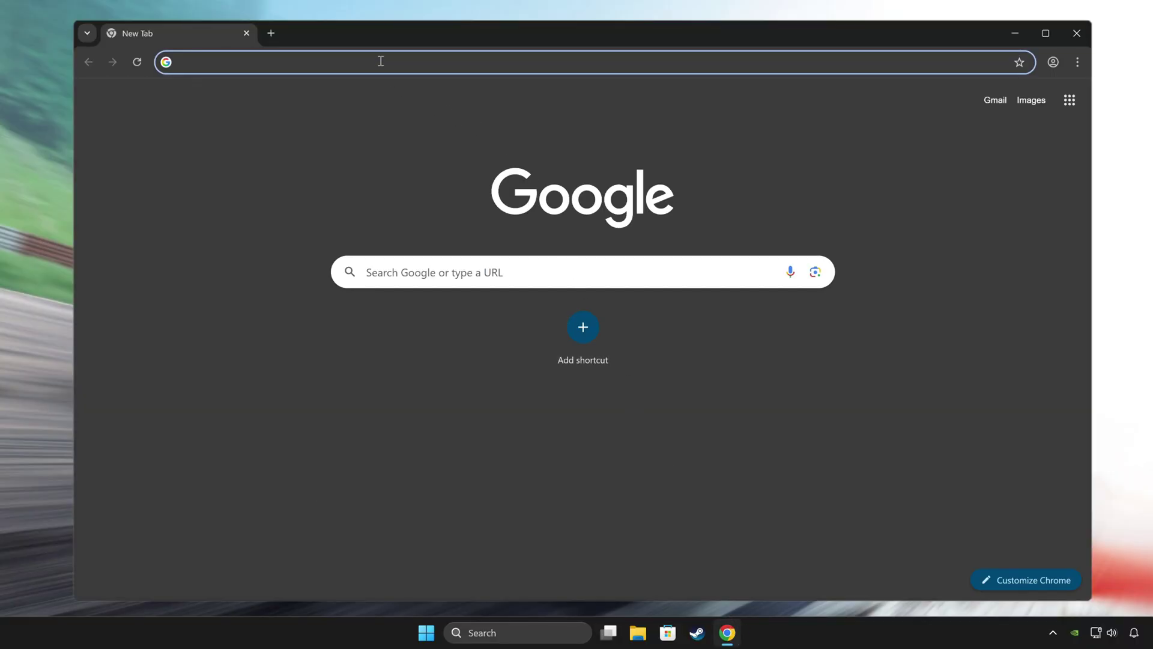
pyautogui.write('directx')
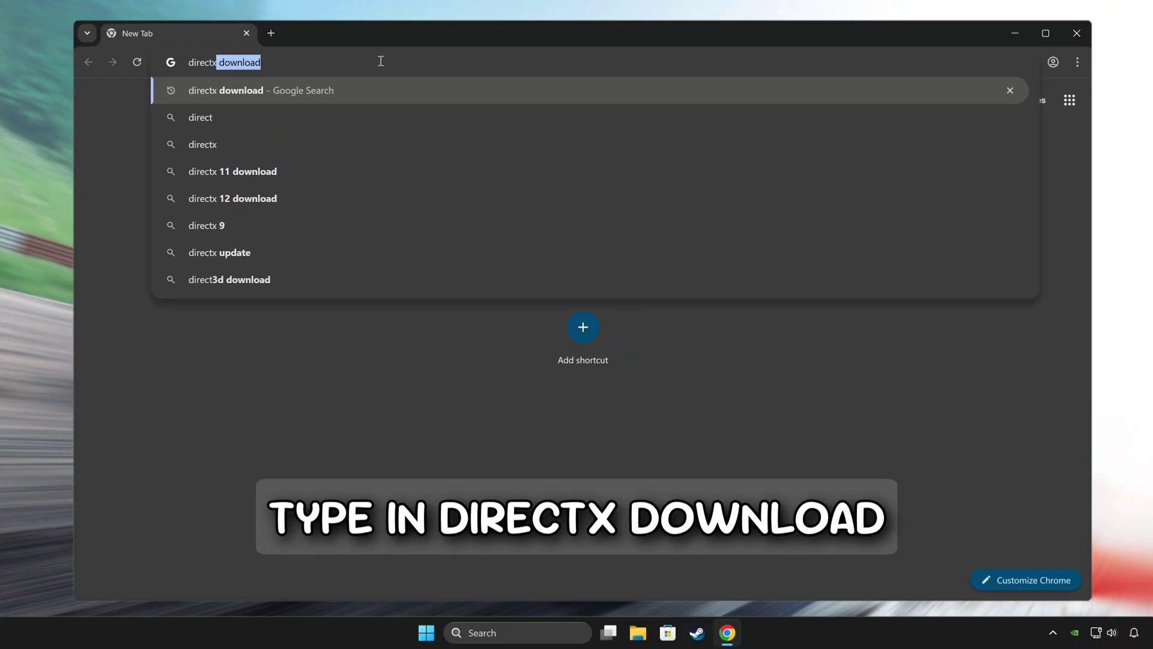
pyautogui.write(' download')
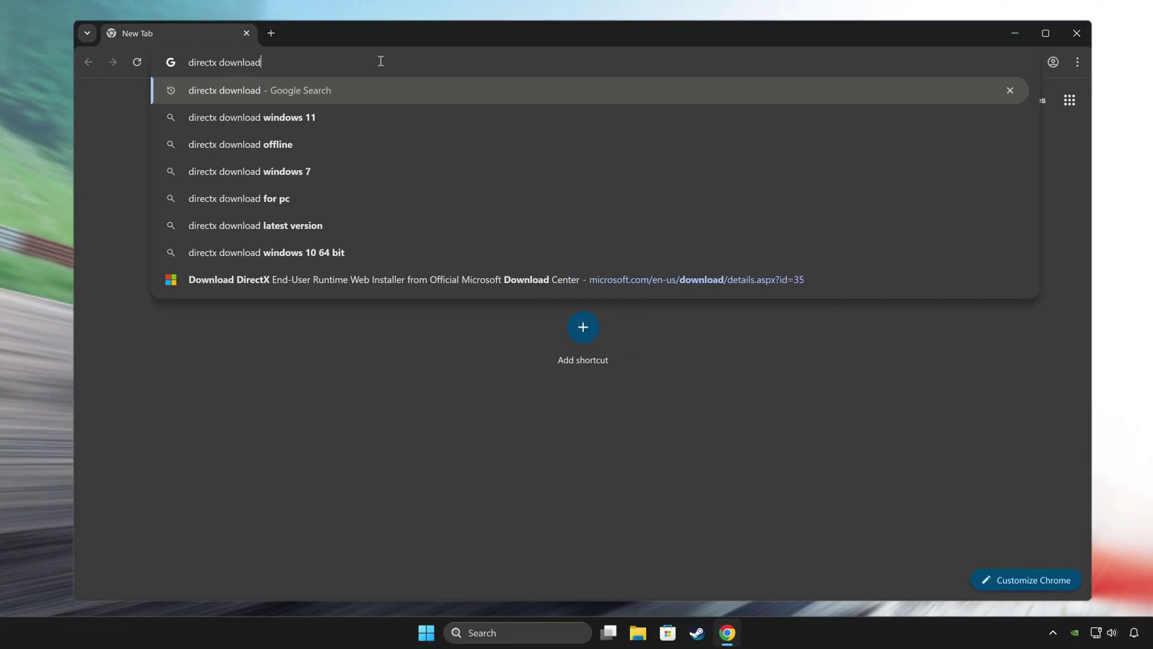
pyautogui.press('Return')
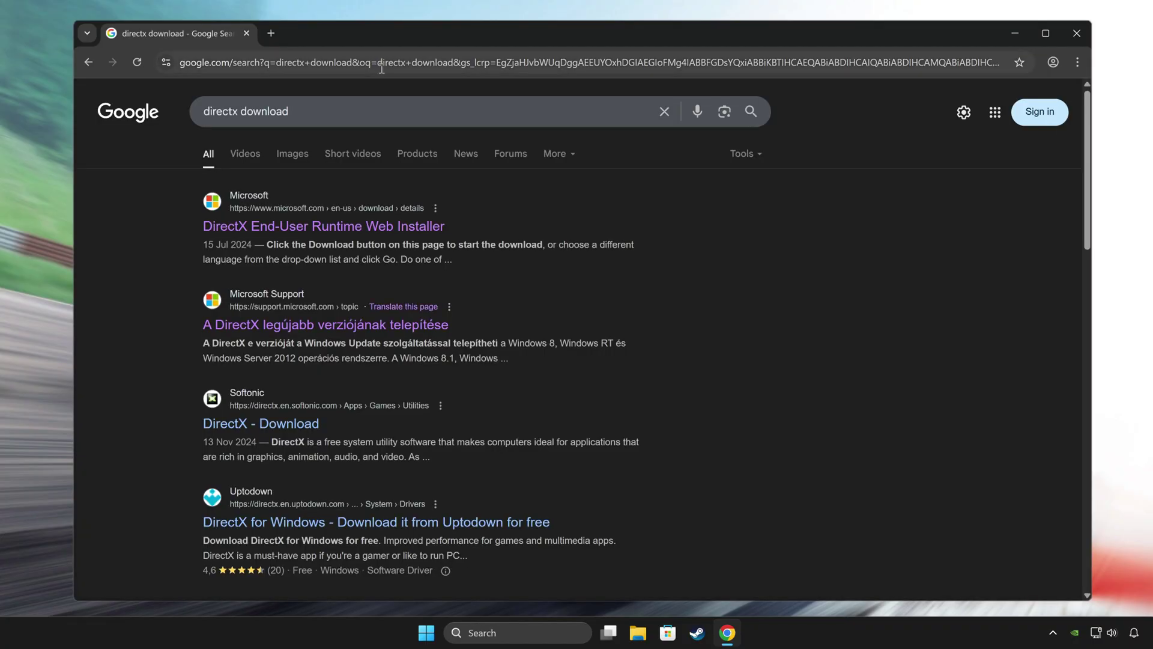
pyautogui.click(323, 228)
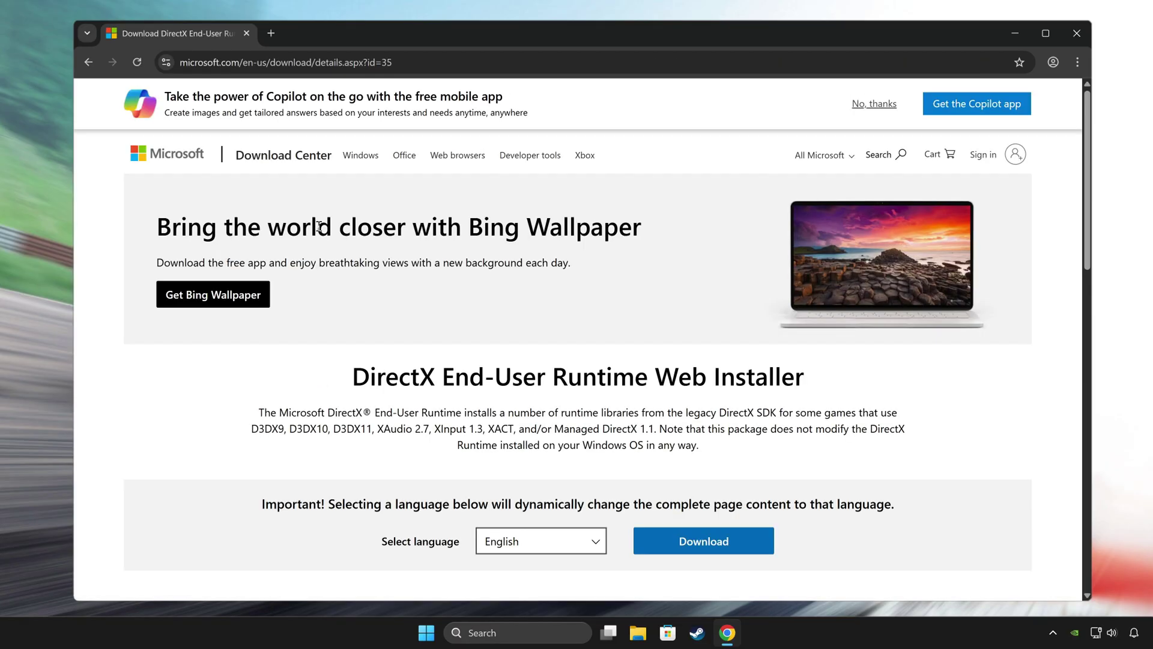
# Download the English DirectX web installer, dxwebsetup.exe, and run it
pyautogui.scroll(-2, 490, 341)
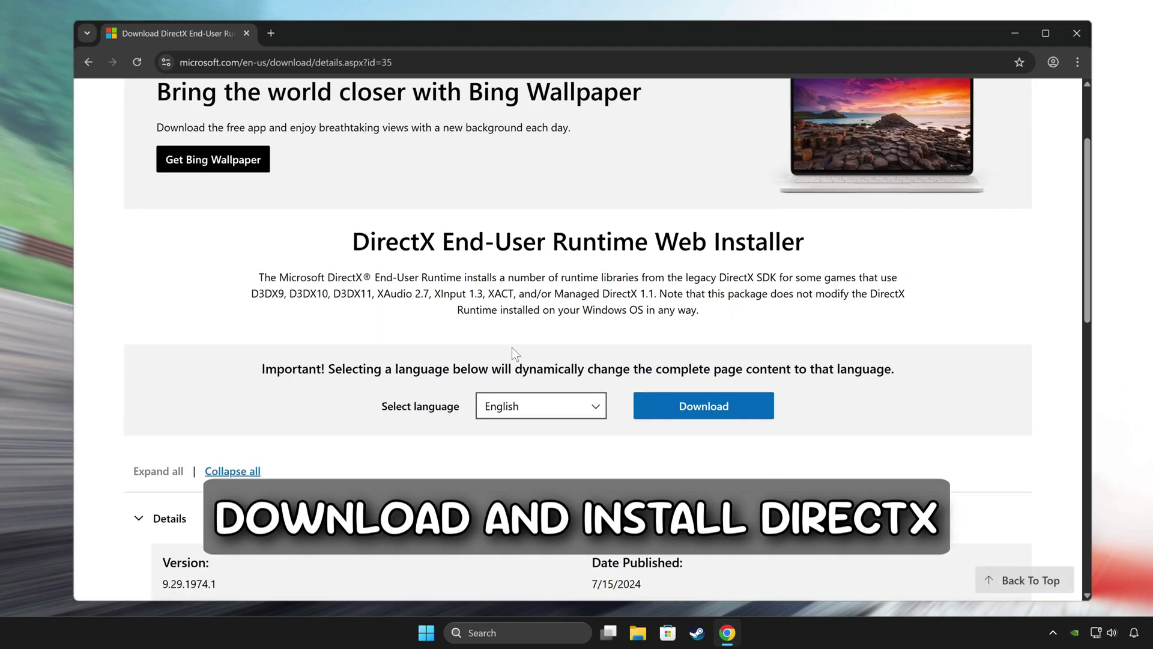
pyautogui.click(712, 414)
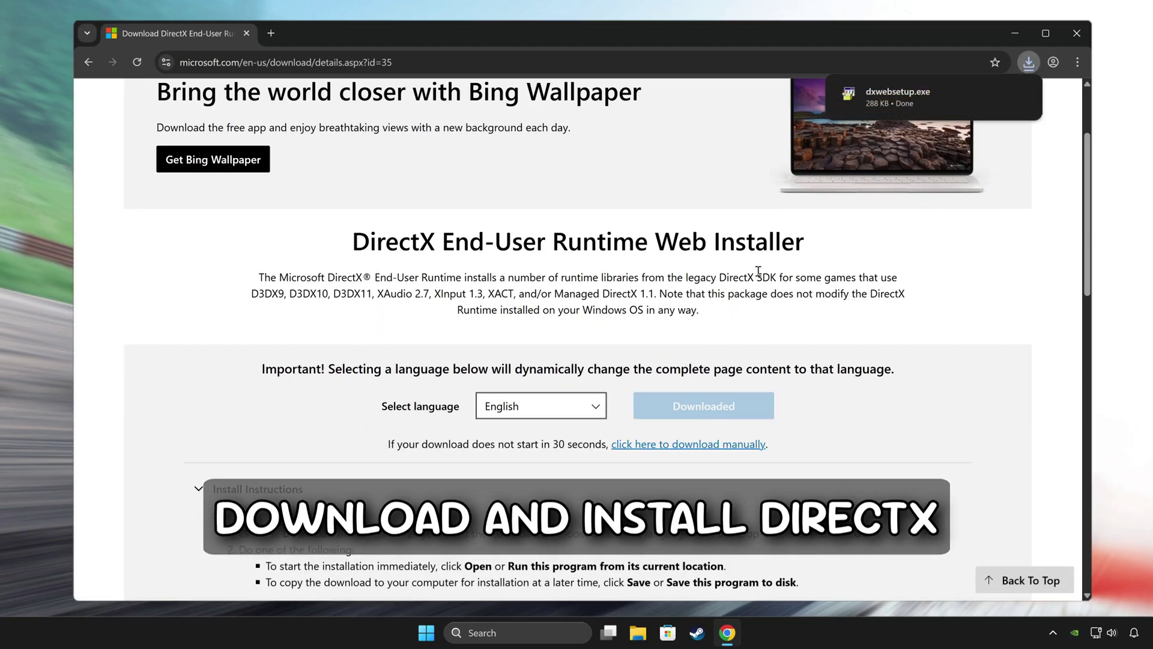
pyautogui.click(912, 99)
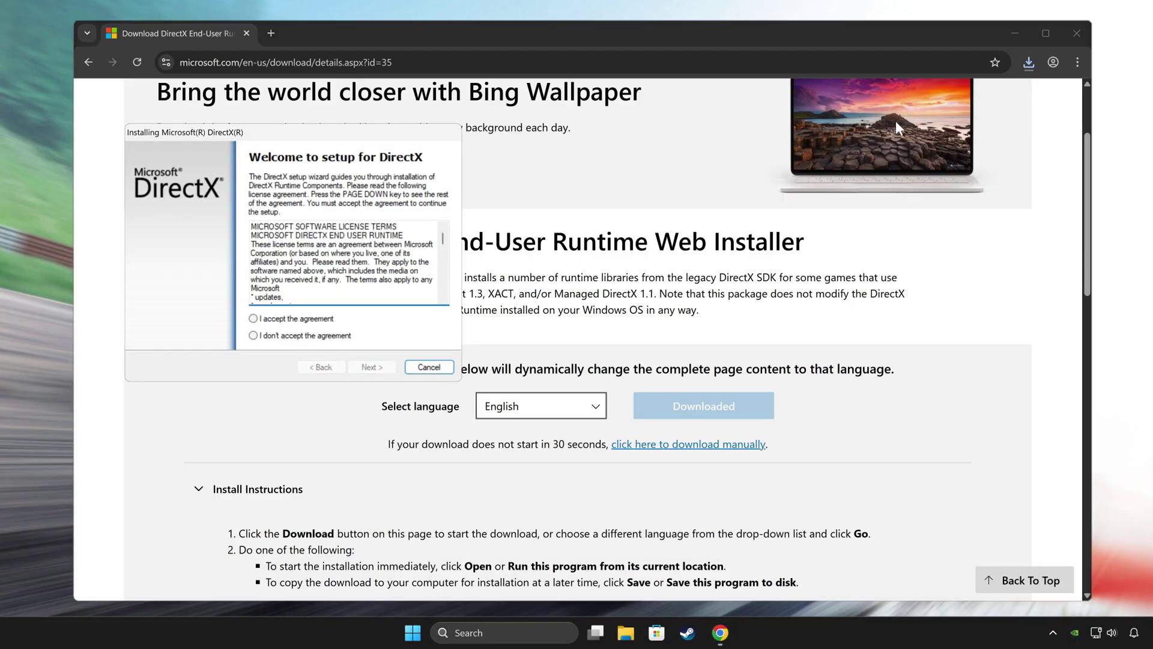
# Accept the DirectX license agreement, opt out of the Bing Bar and complete the installation of the runtime components
pyautogui.moveTo(372, 131); pyautogui.dragTo(642, 192)
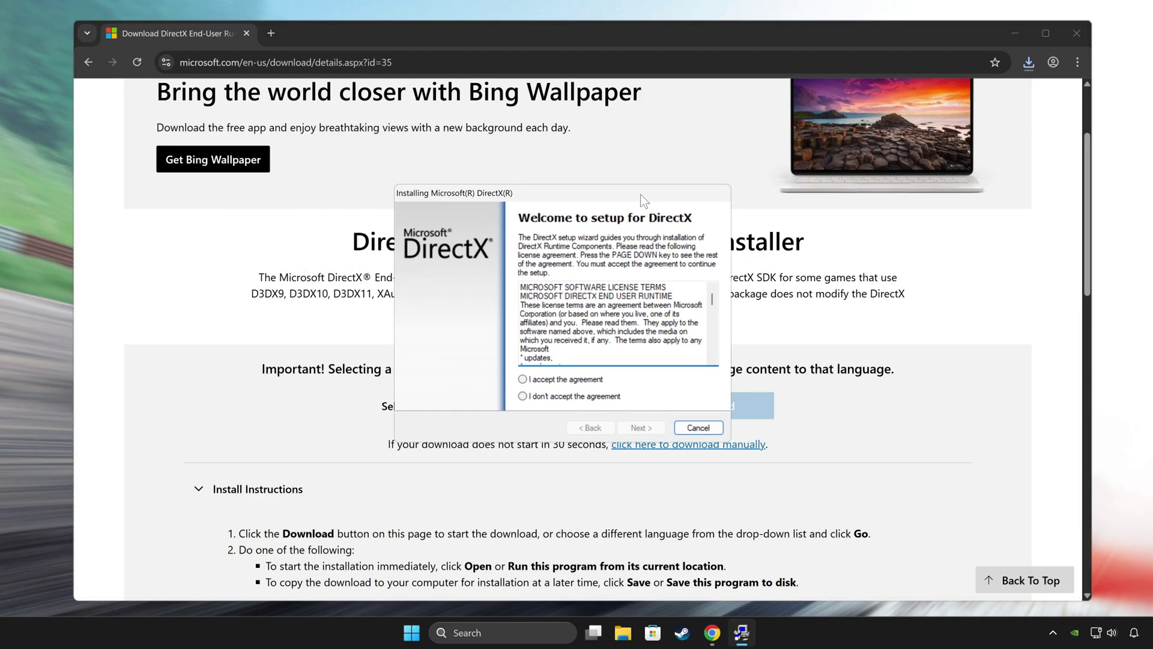
pyautogui.moveTo(710, 304); pyautogui.dragTo(712, 354)
pyautogui.click(522, 379)
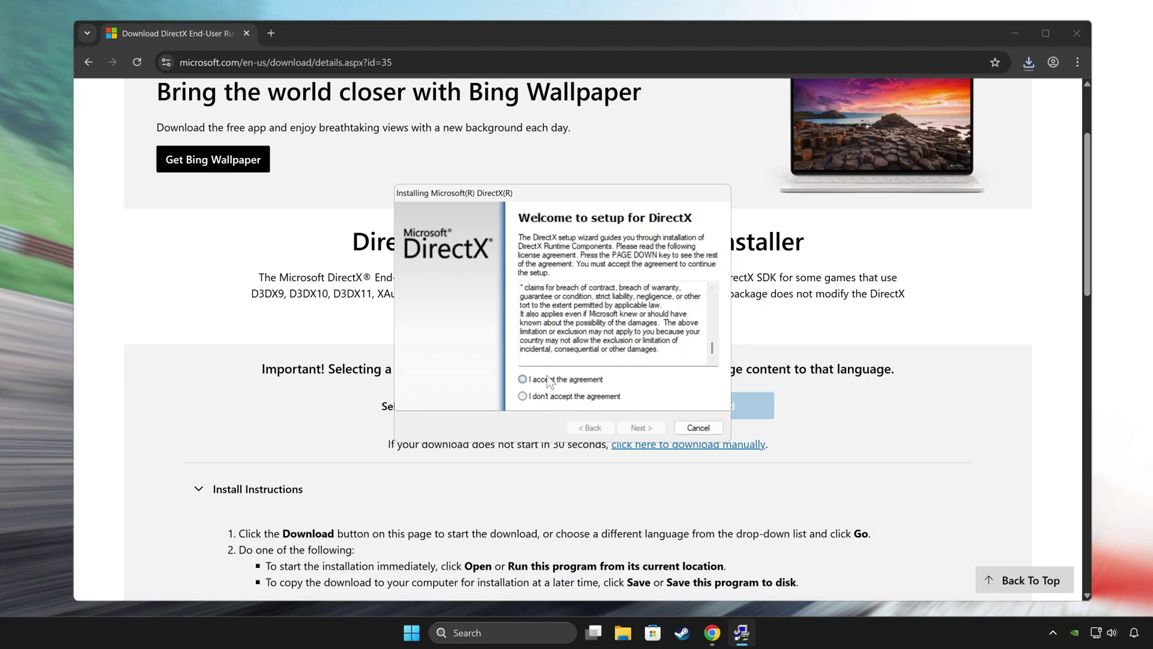
pyautogui.click(641, 428)
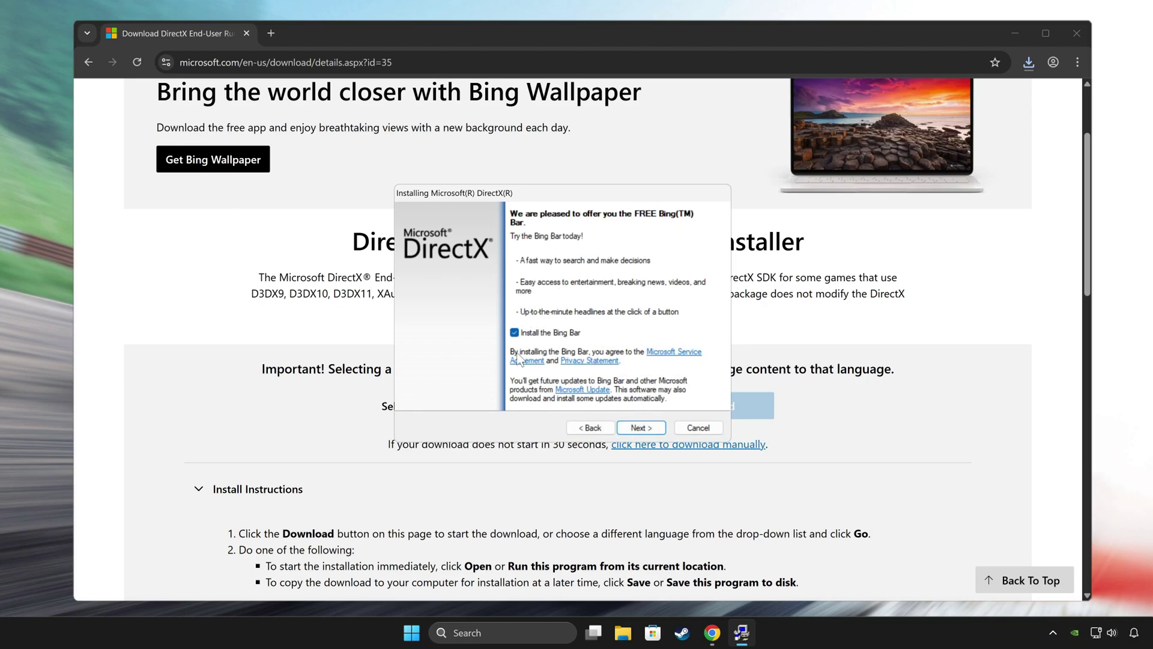
pyautogui.click(515, 333)
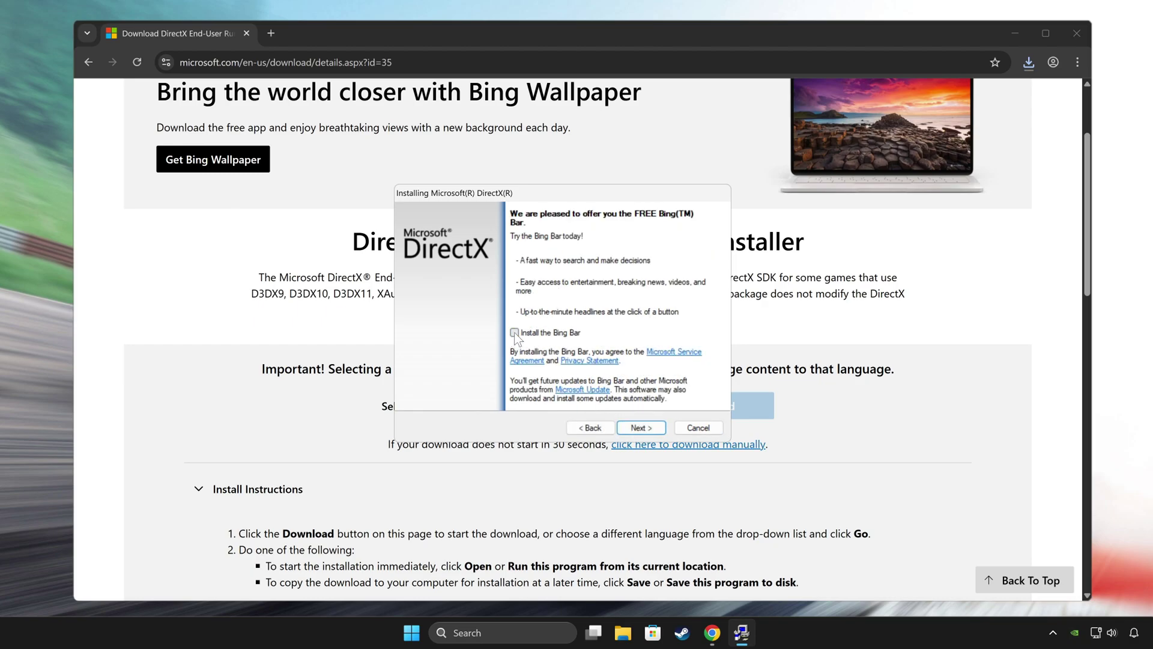
pyautogui.click(644, 427)
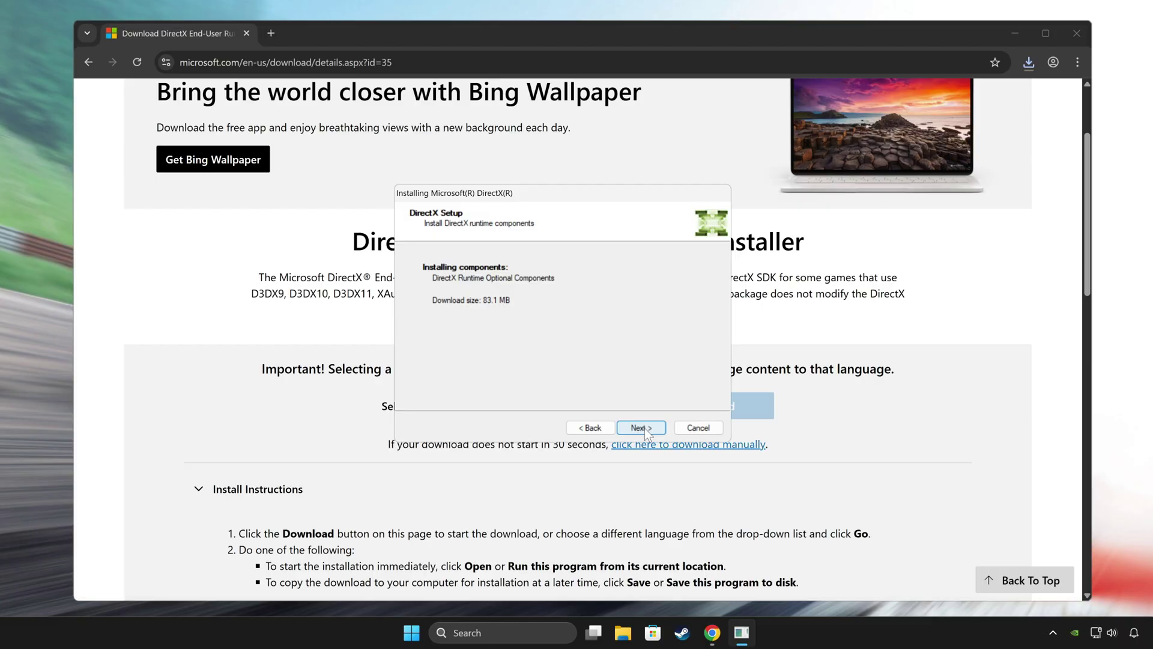
pyautogui.click(644, 428)
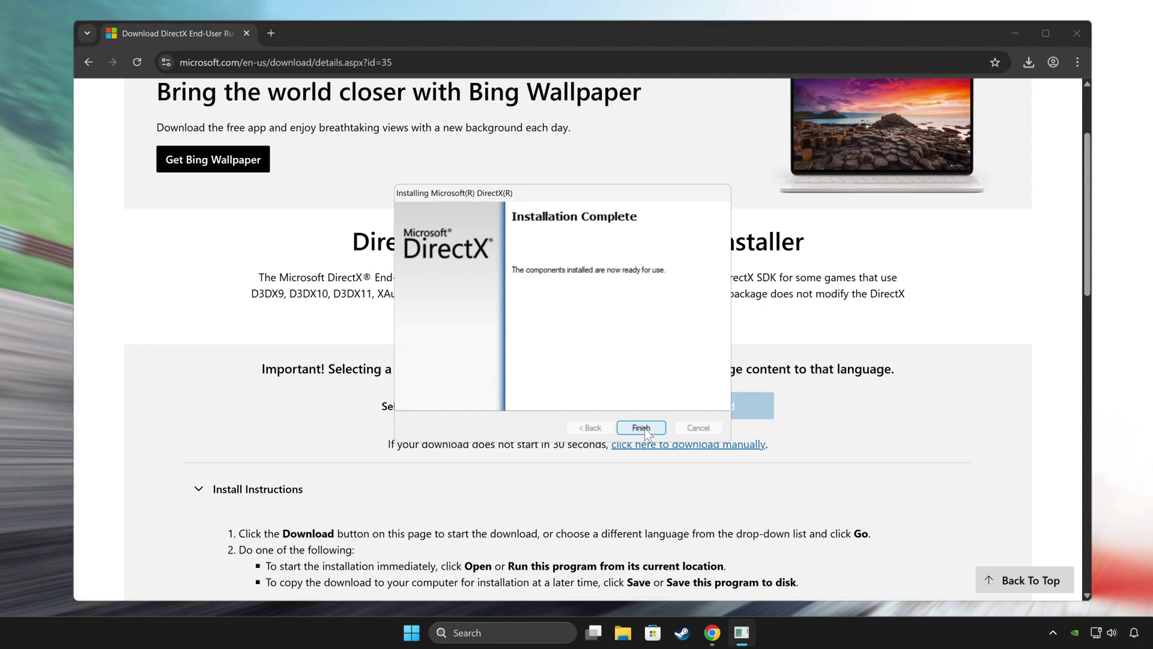
pyautogui.click(641, 427)
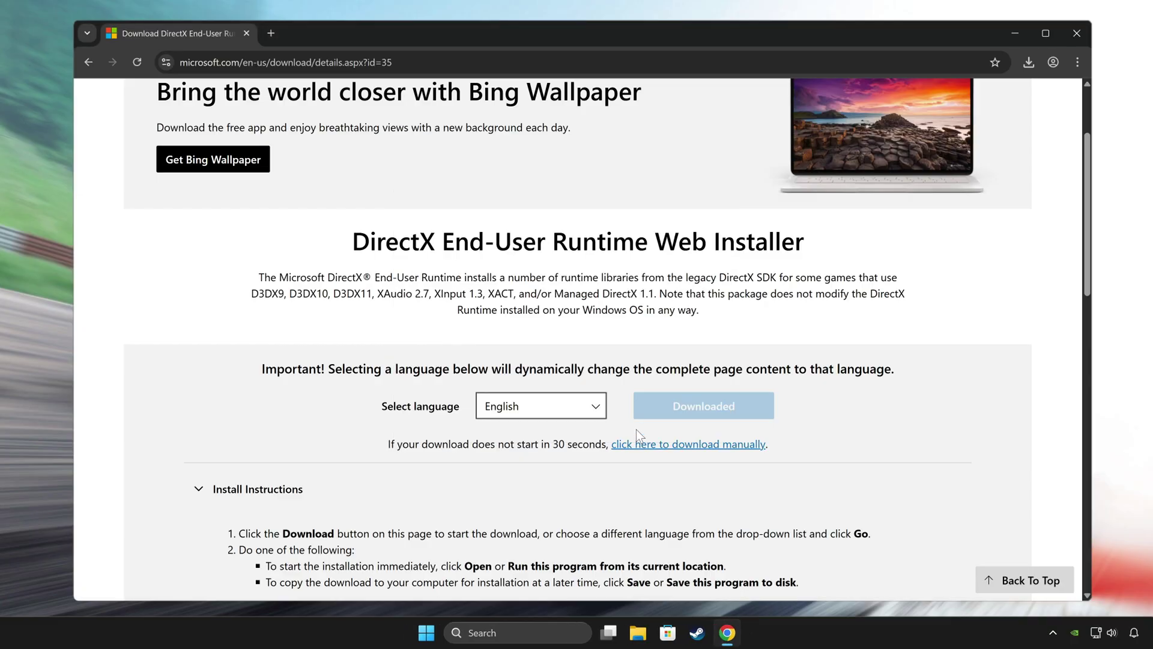
# Search for "visual c download" in a new browser tab and open Microsoft Learn's latest supported Visual C++ Redistributable downloads page
pyautogui.click(269, 34)
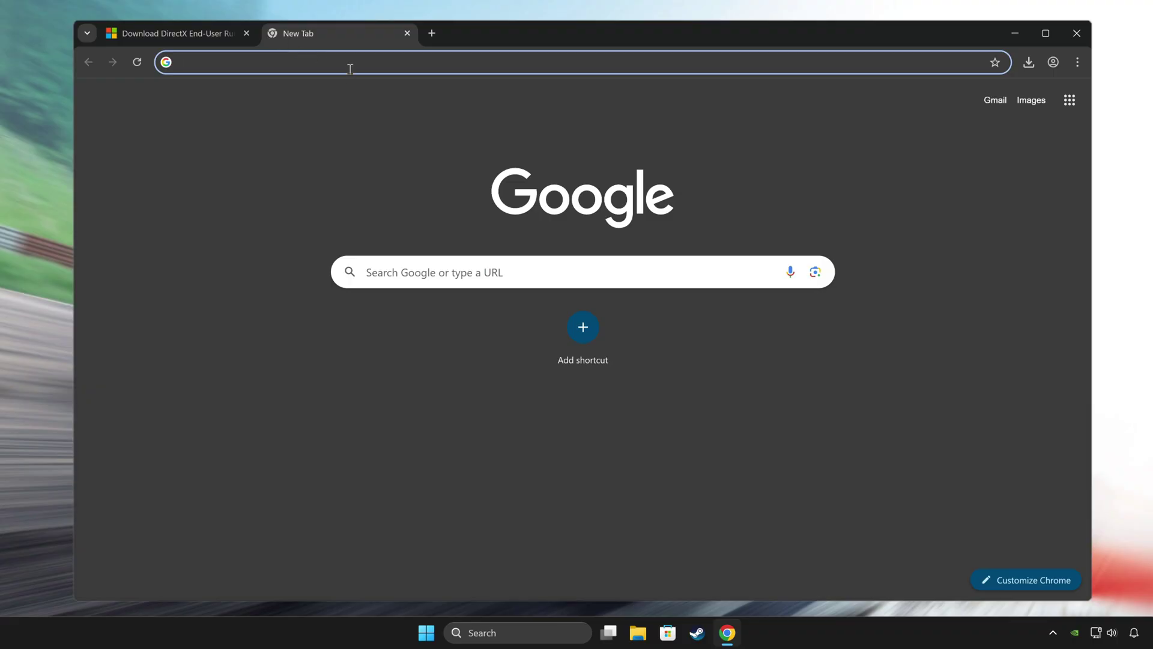
pyautogui.write('ual ')
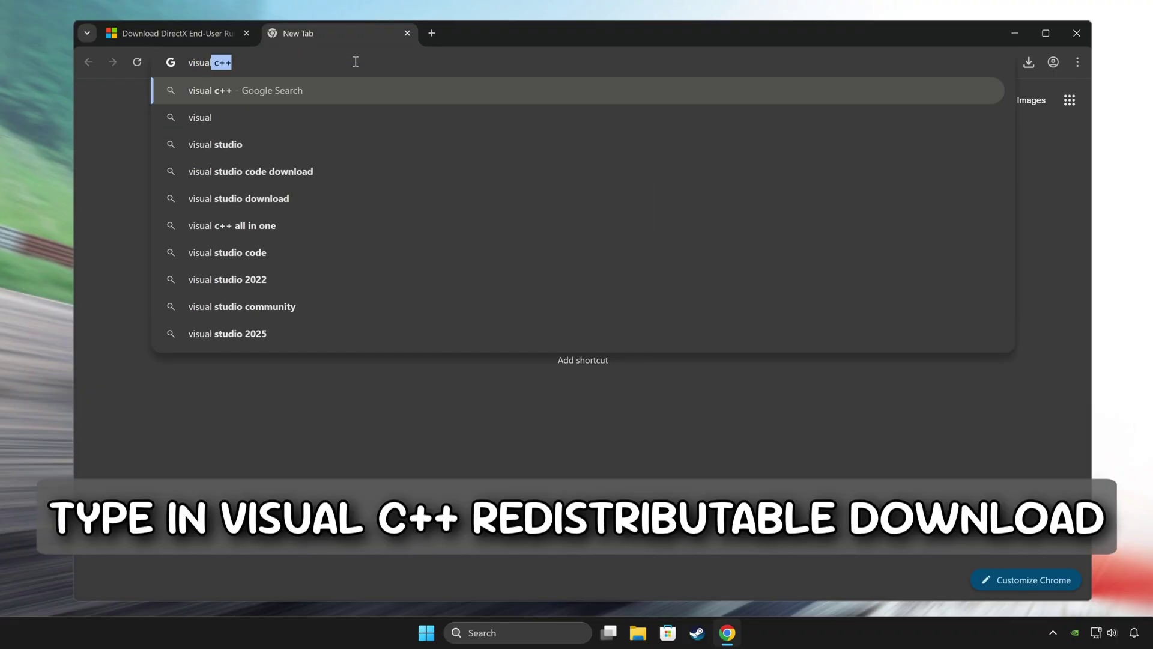
pyautogui.write('c')
pyautogui.write(' download')
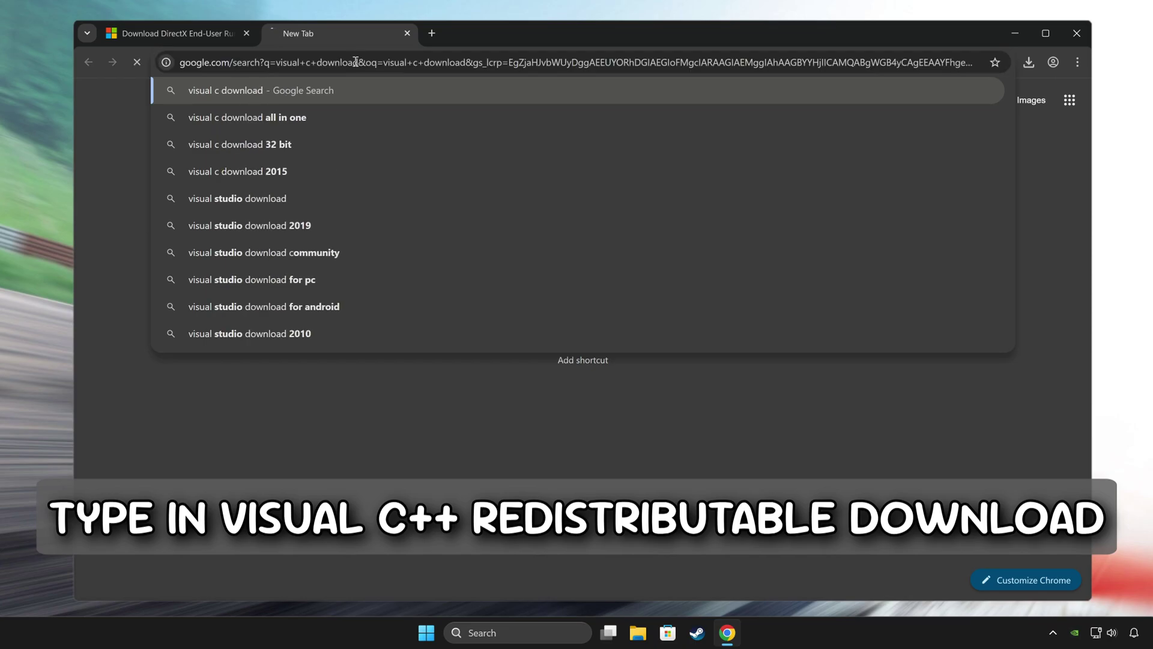
pyautogui.press('Return')
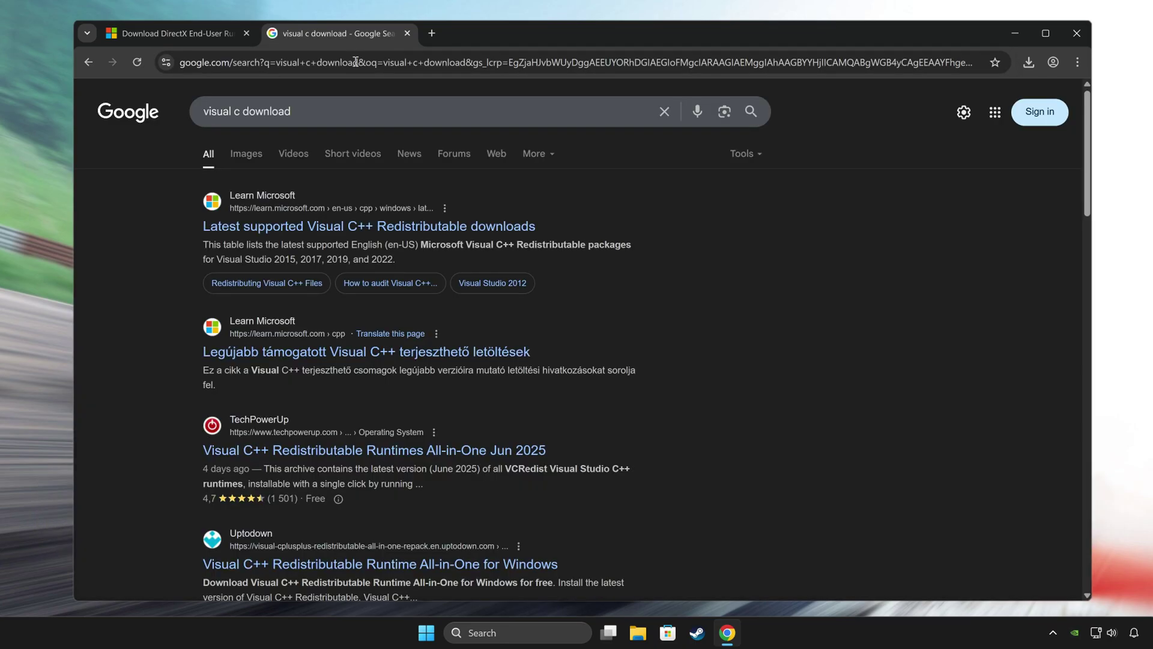
pyautogui.click(333, 227)
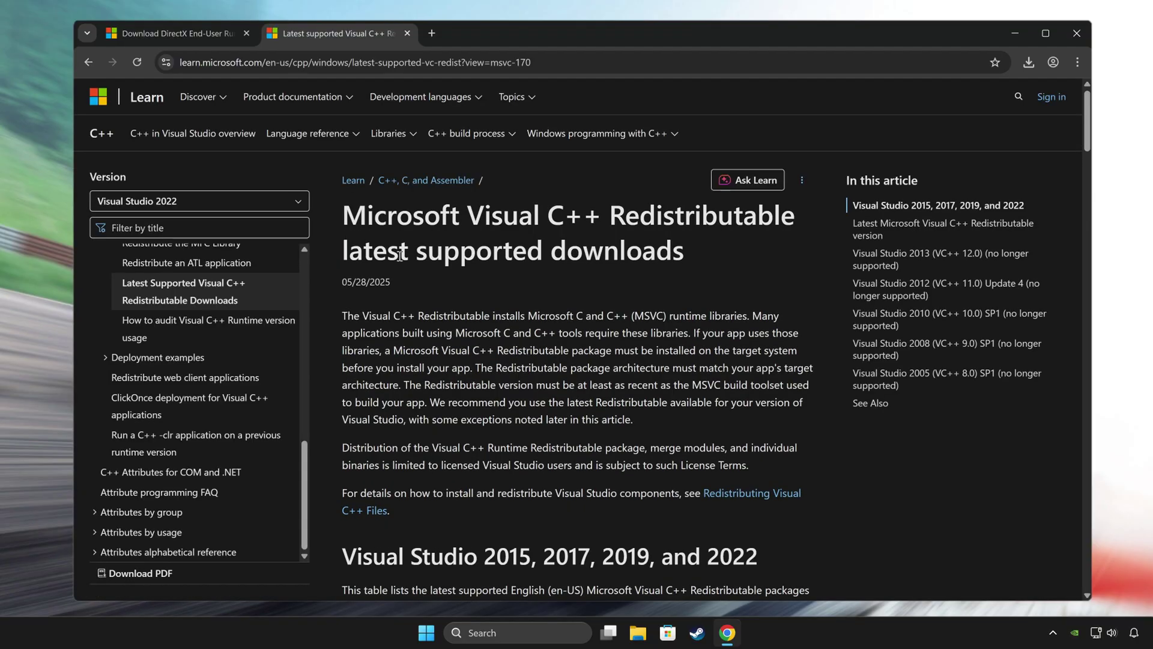
# Download the X86 and X64 installers of the latest Microsoft Visual C++ Redistributable version
pyautogui.scroll(-8, 411, 260)
pyautogui.scroll(-4, 411, 260)
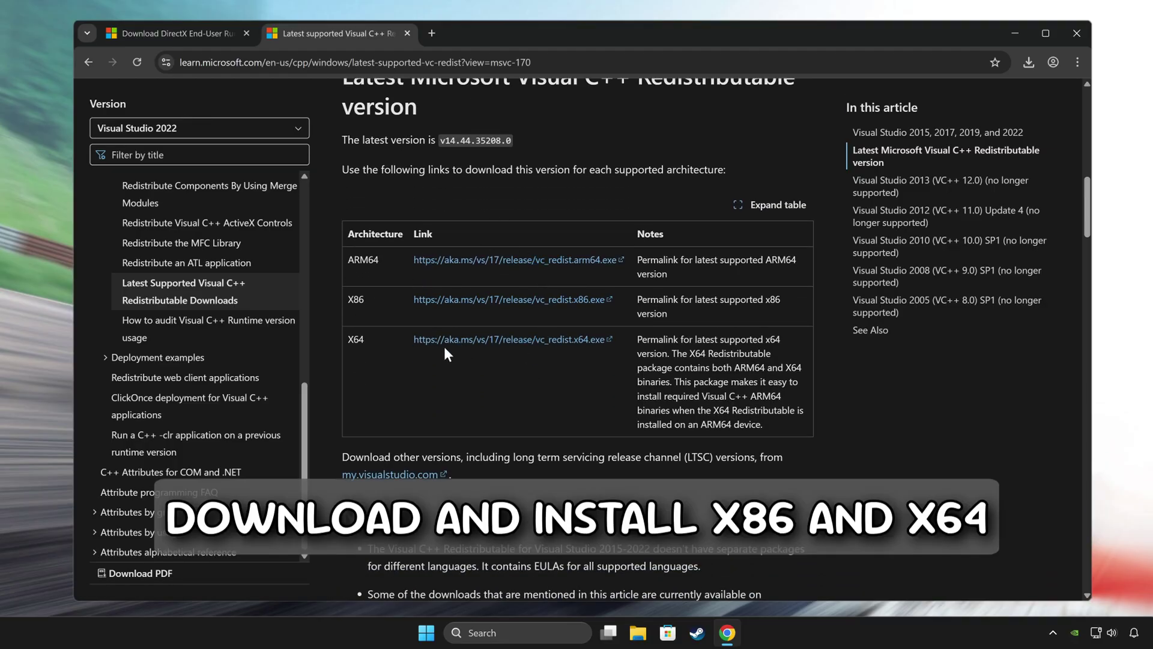
pyautogui.click(432, 299)
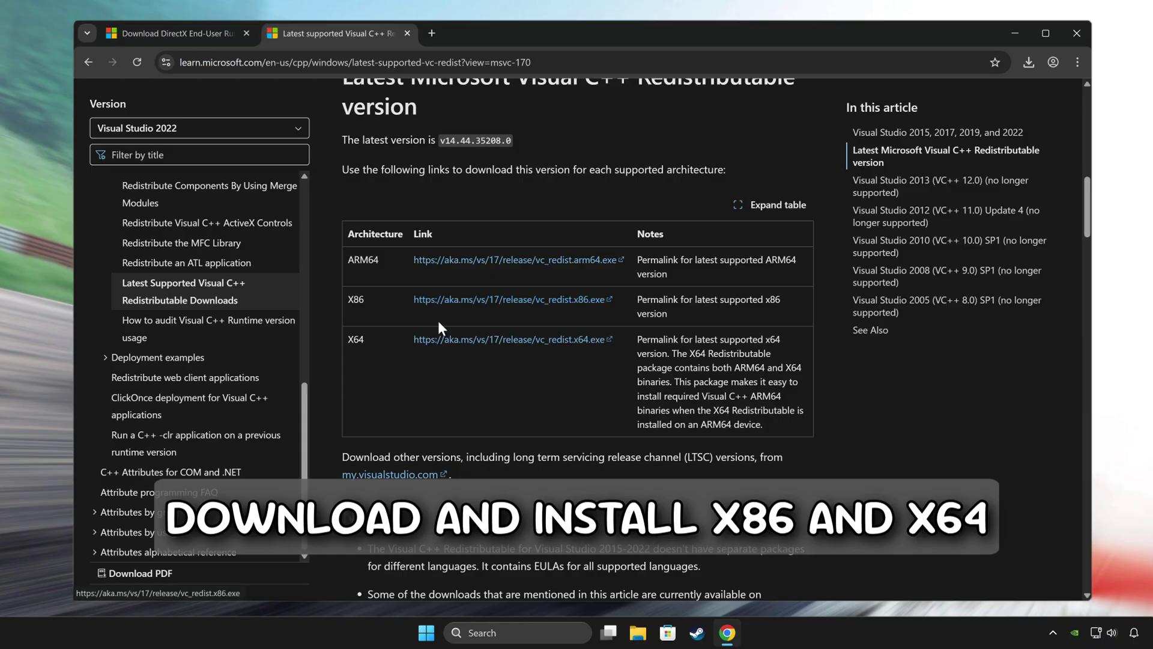
pyautogui.click(446, 348)
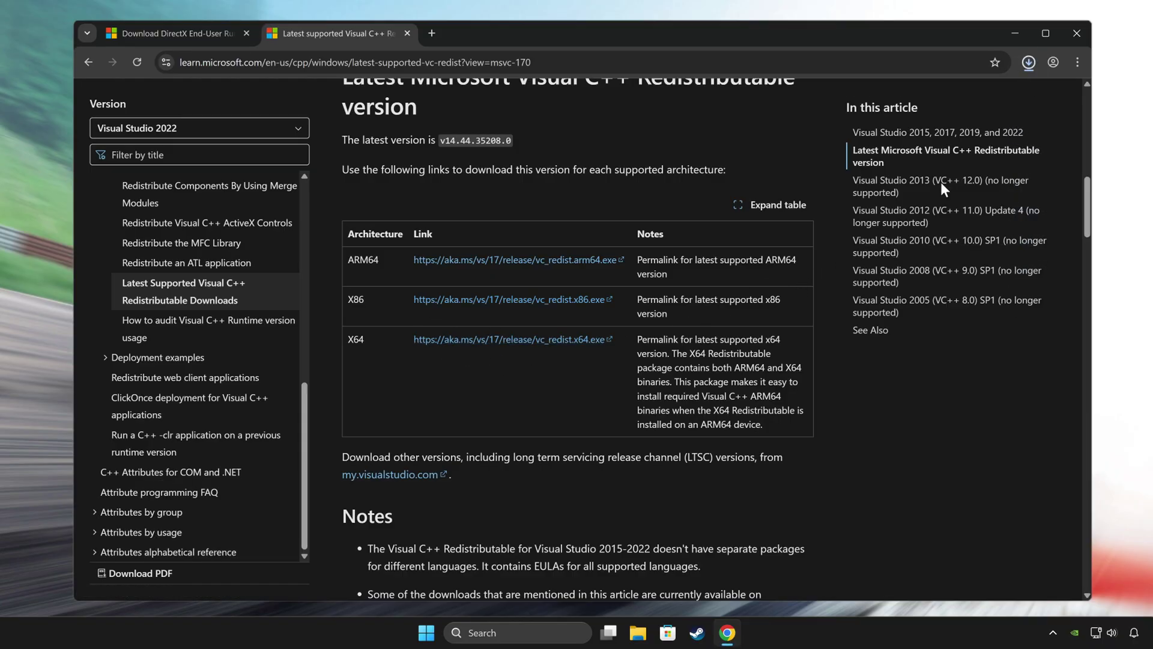
# Run the downloaded VC_redist.x86.exe, agree to the license terms, install the x86 redistributable and close its setup
pyautogui.click(1029, 65)
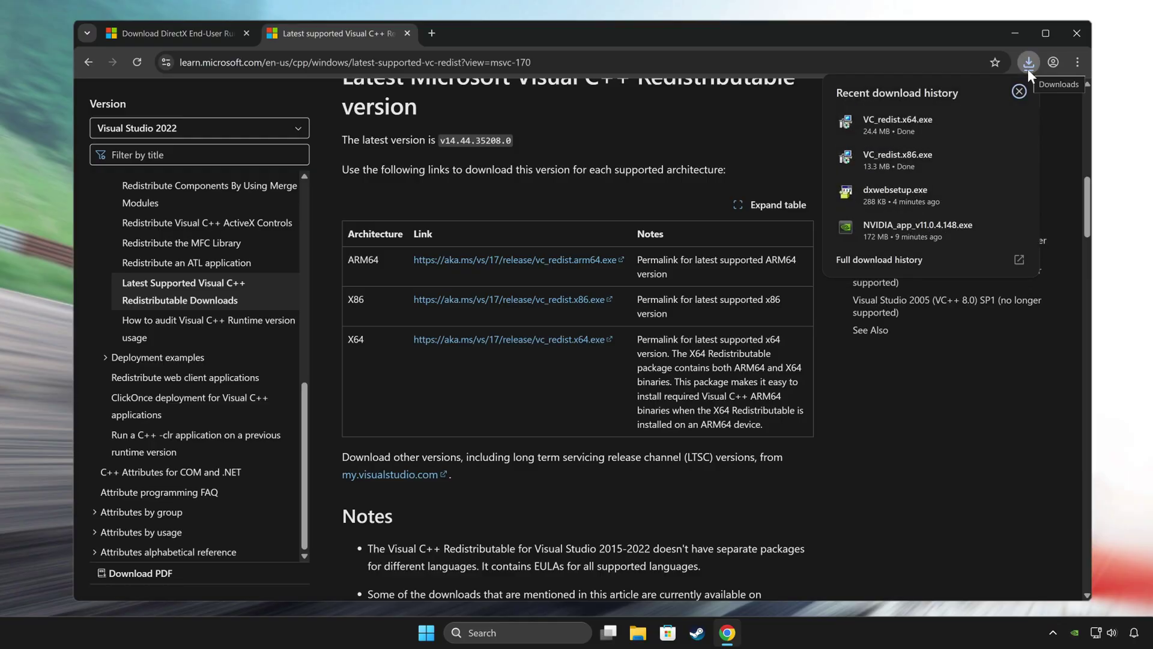
pyautogui.click(947, 165)
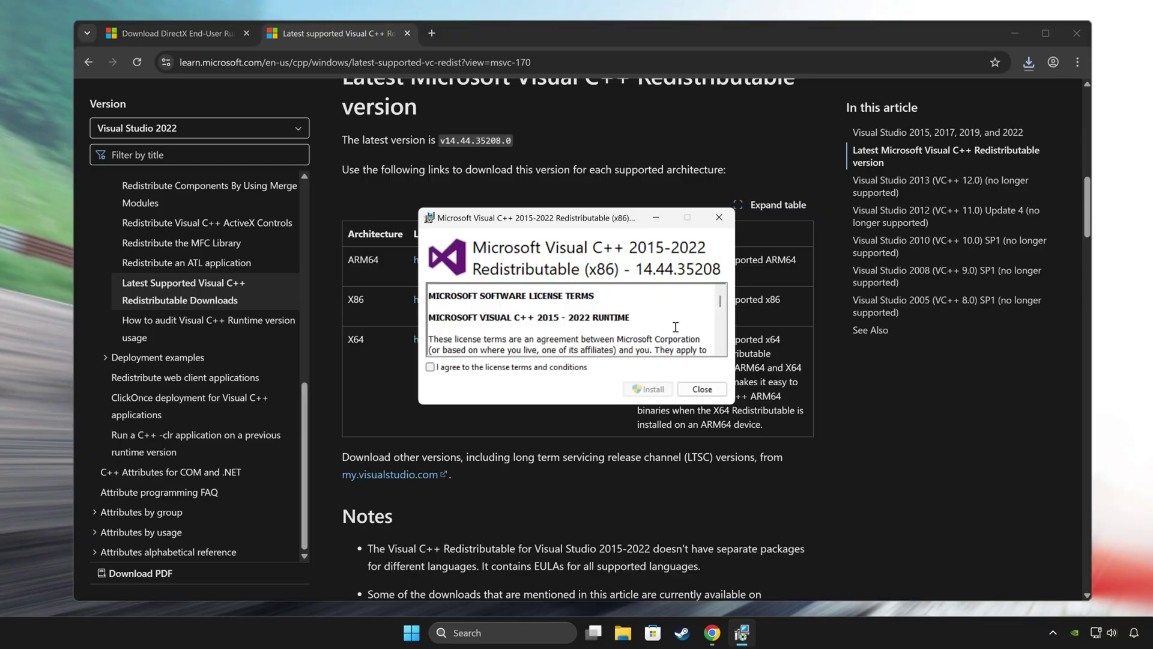
pyautogui.click(533, 367)
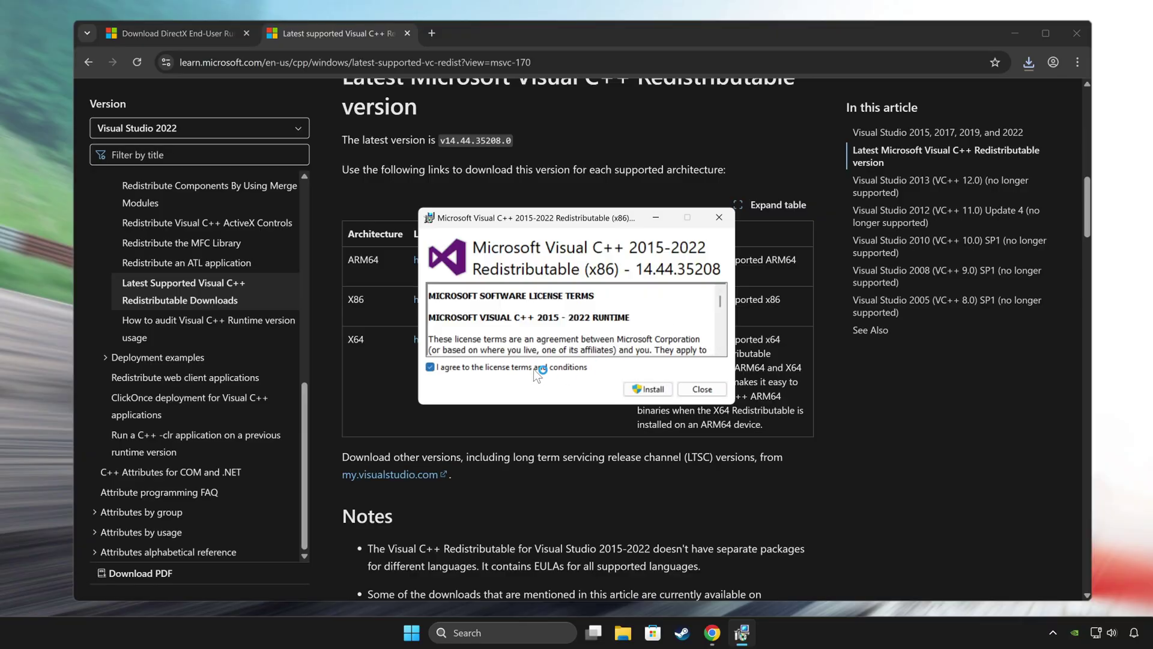
pyautogui.click(647, 389)
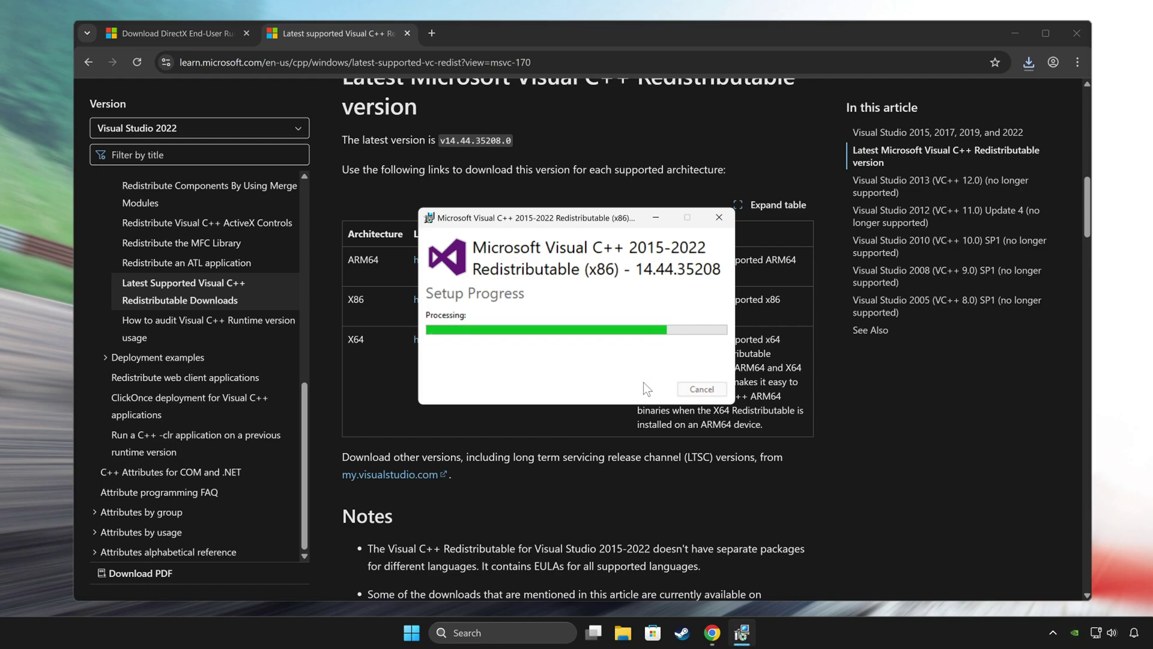
pyautogui.click(700, 389)
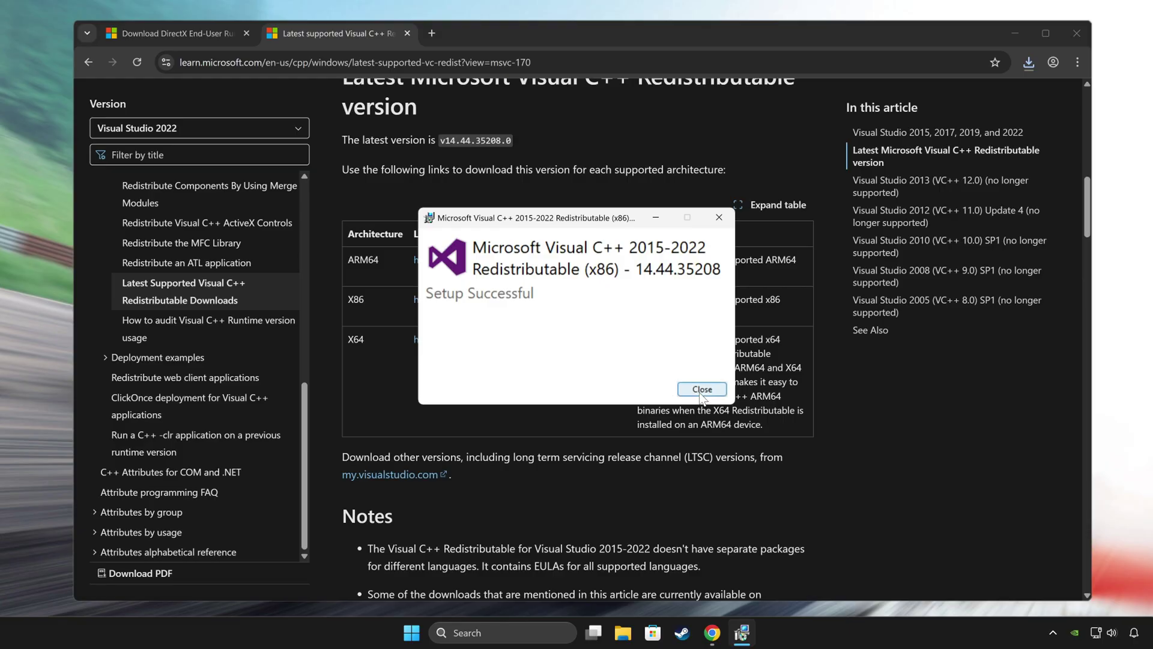
# Run the downloaded VC_redist.x64.exe, agree to the license terms and install the x64 redistributable
pyautogui.click(1028, 63)
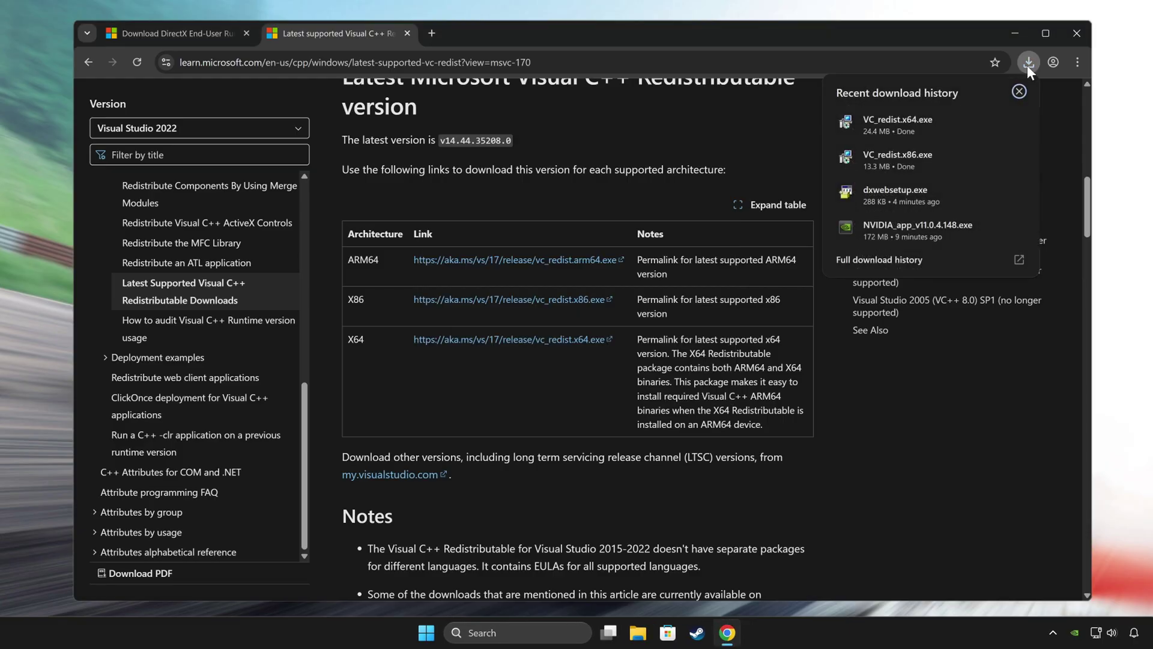
pyautogui.click(958, 122)
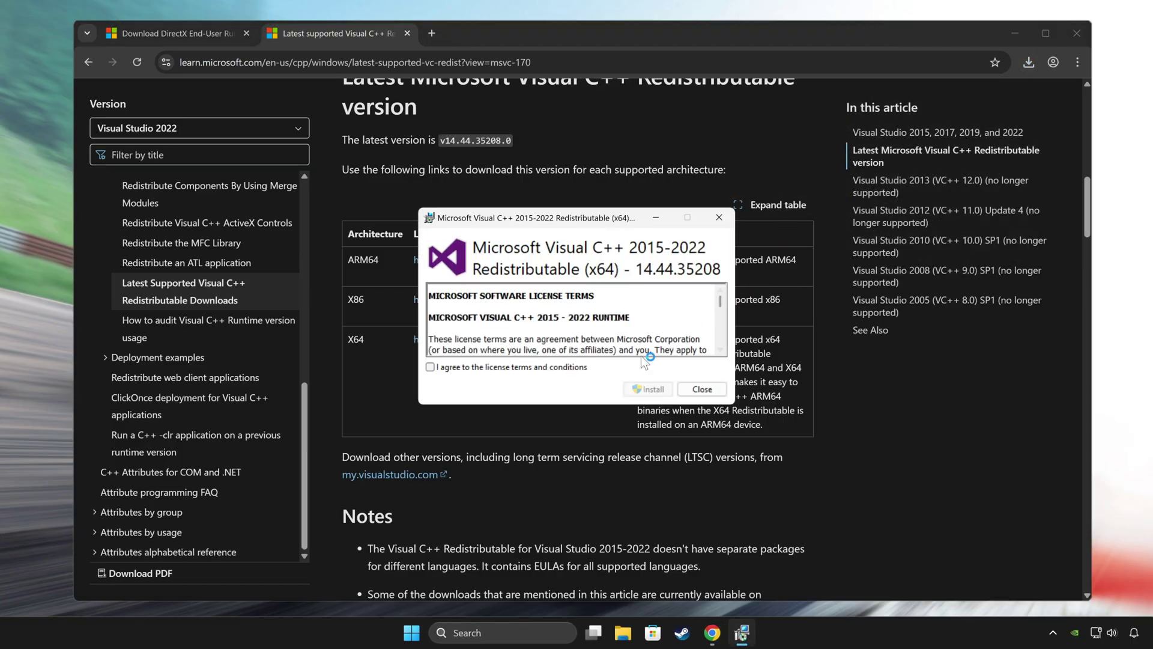
pyautogui.click(546, 368)
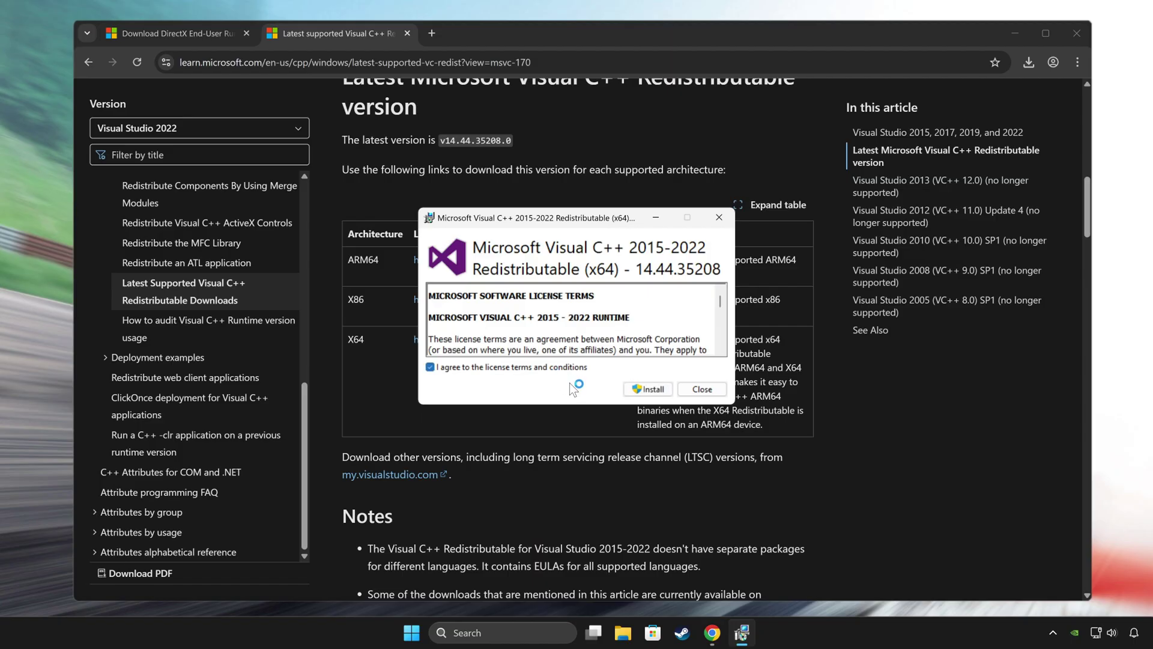
pyautogui.click(649, 388)
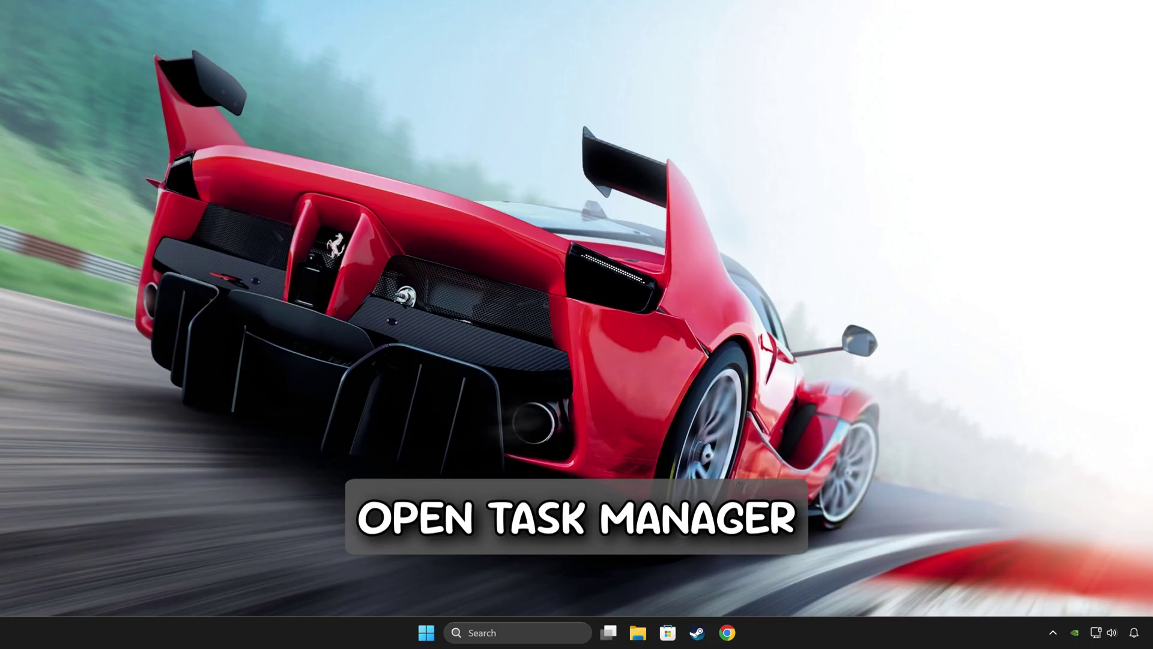
# Disable OneDrive, Microsoft Teams and Mobile devices as startup apps in Task Manager, and close it
pyautogui.rightClick(420, 636)
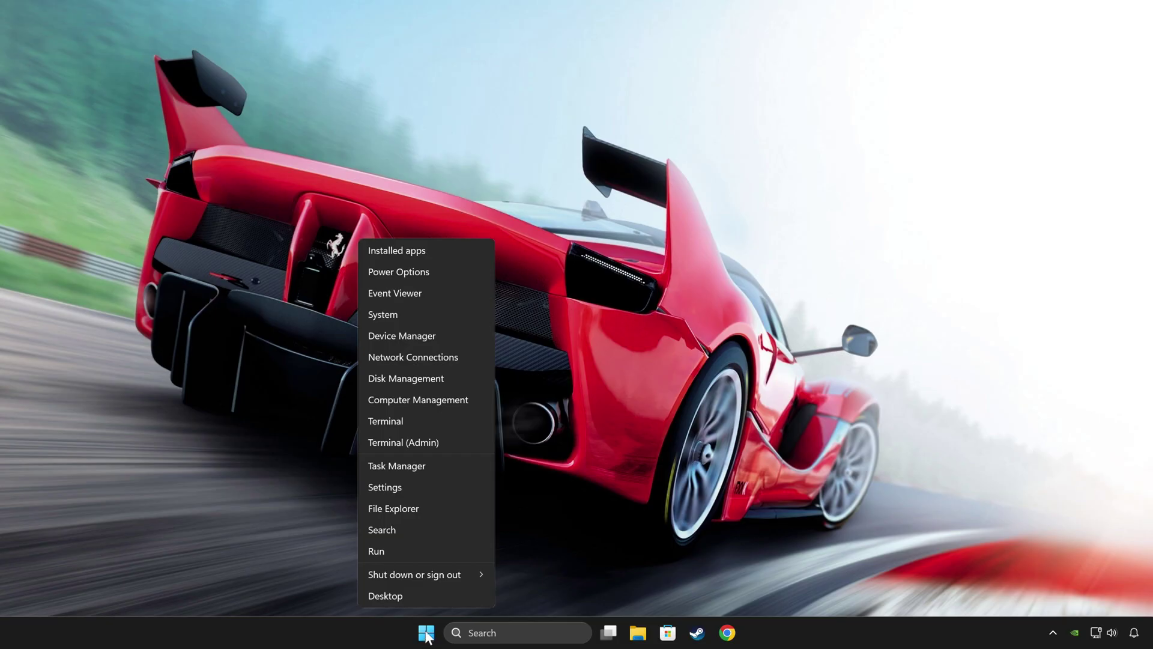
pyautogui.click(417, 467)
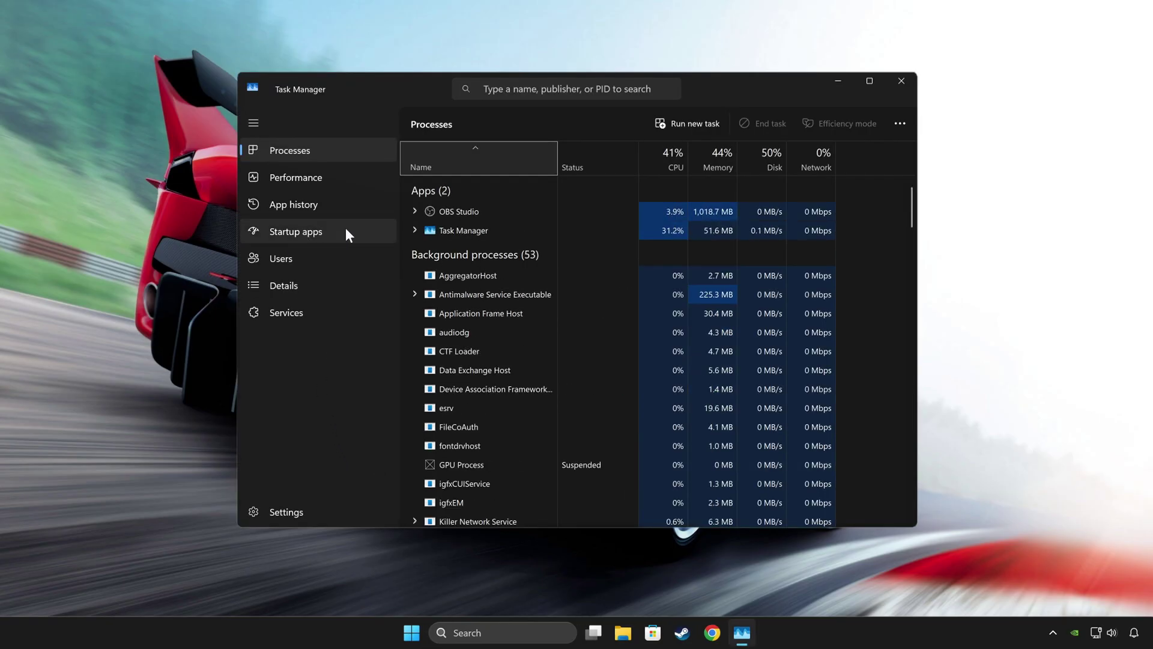
pyautogui.click(325, 231)
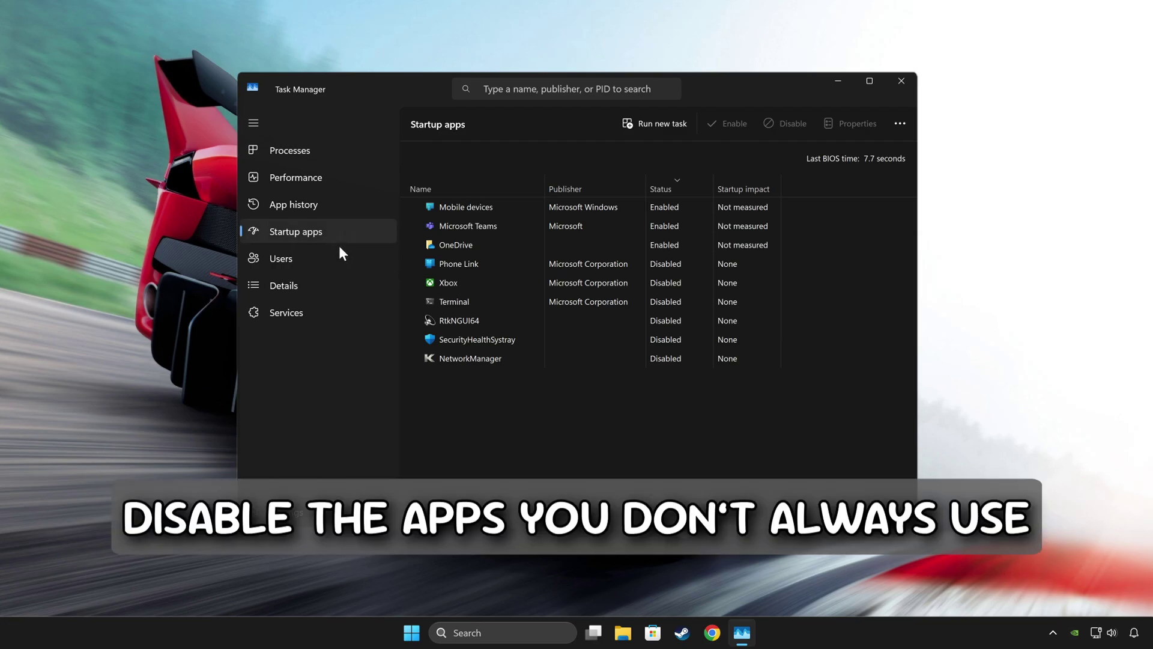
pyautogui.click(575, 246)
pyautogui.click(783, 124)
pyautogui.click(683, 224)
pyautogui.click(785, 129)
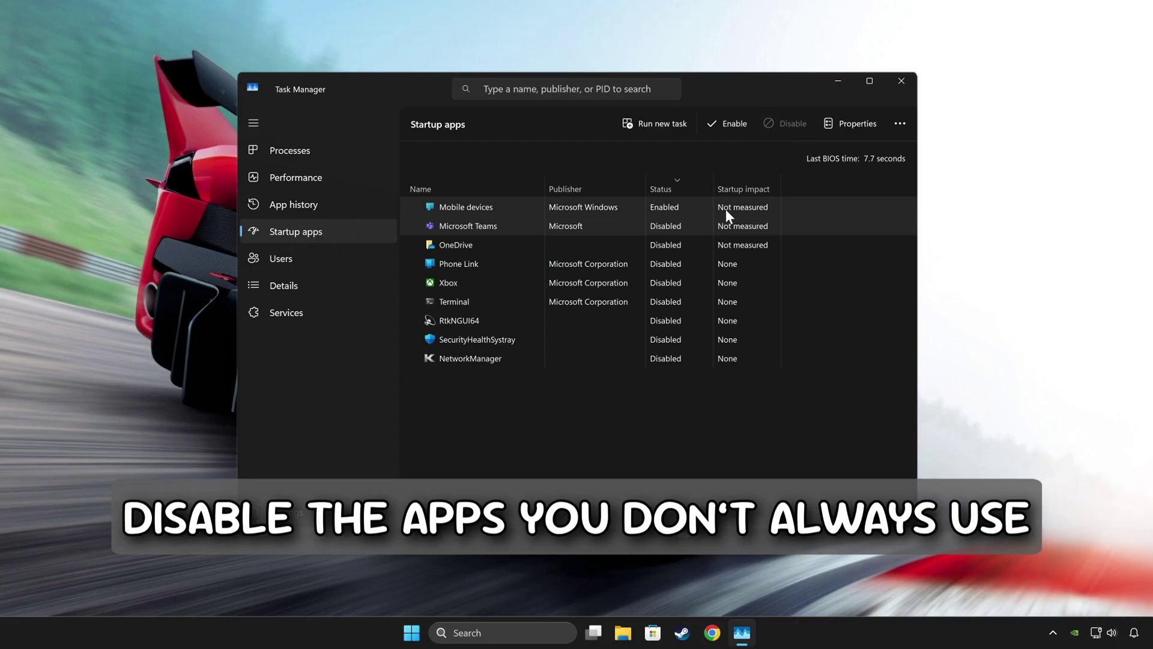
pyautogui.click(695, 208)
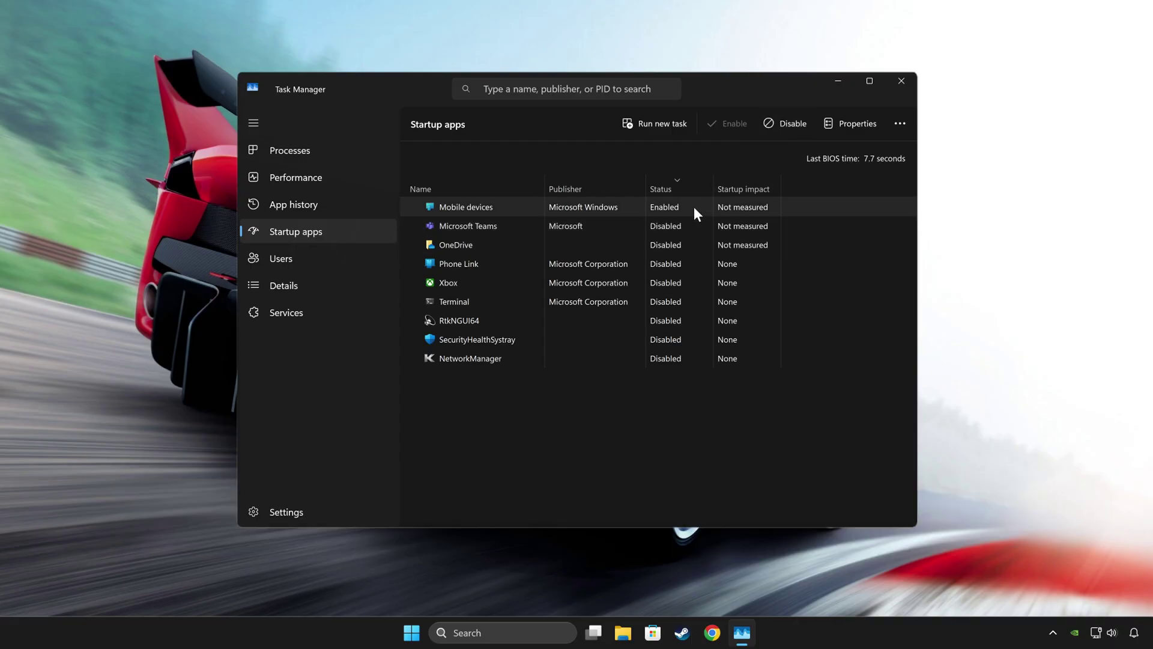
pyautogui.click(786, 129)
pyautogui.click(897, 84)
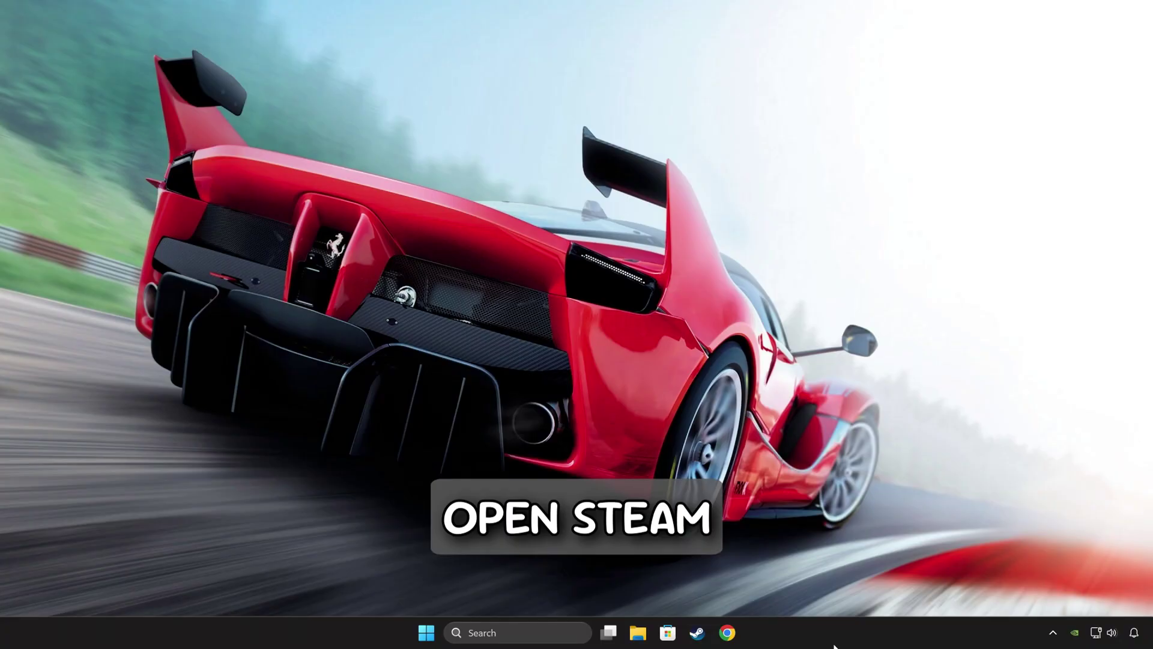
# Switch to Steam and disable the Steam Overlay while in-game in its In Game settings
pyautogui.click(698, 634)
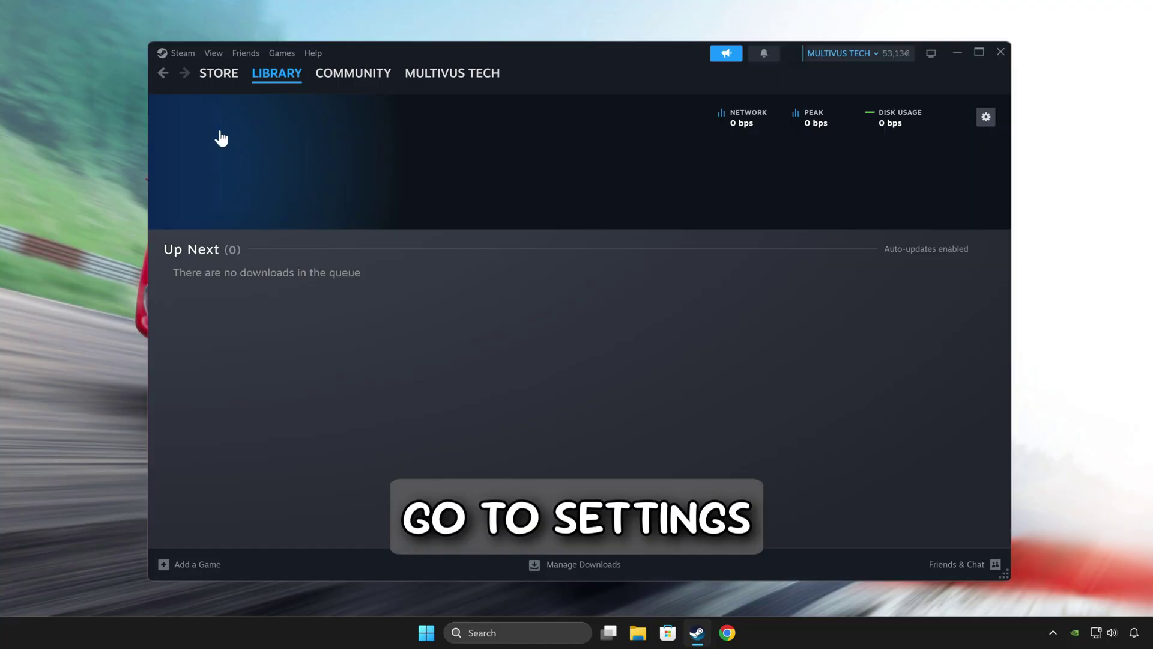
pyautogui.click(183, 54)
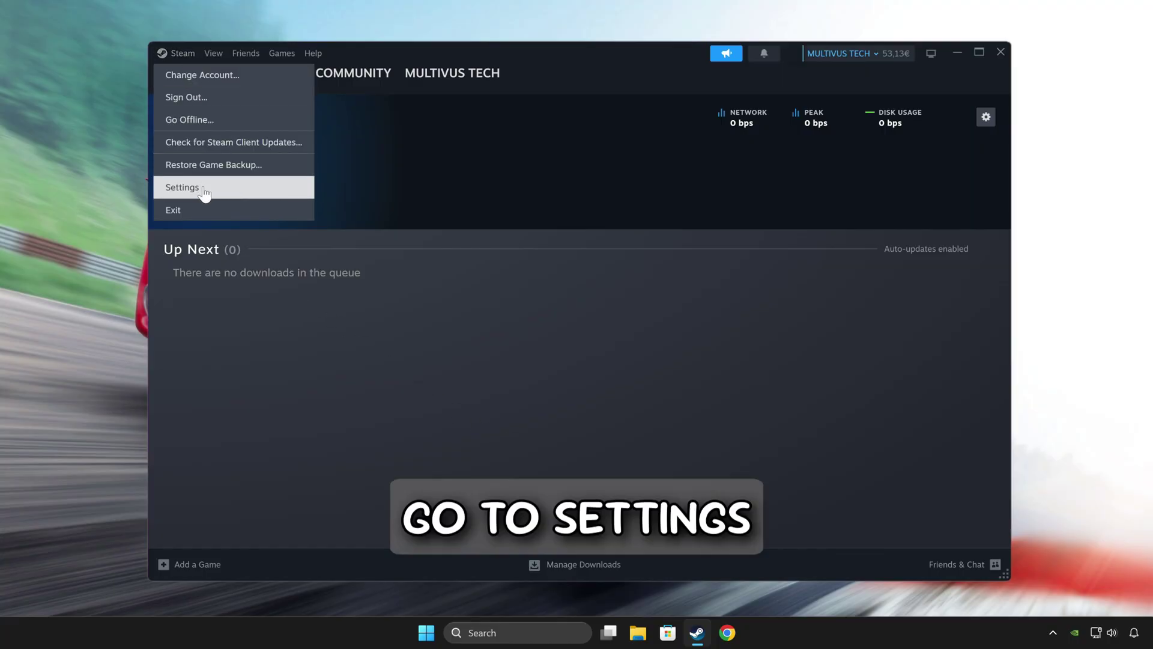
pyautogui.click(237, 188)
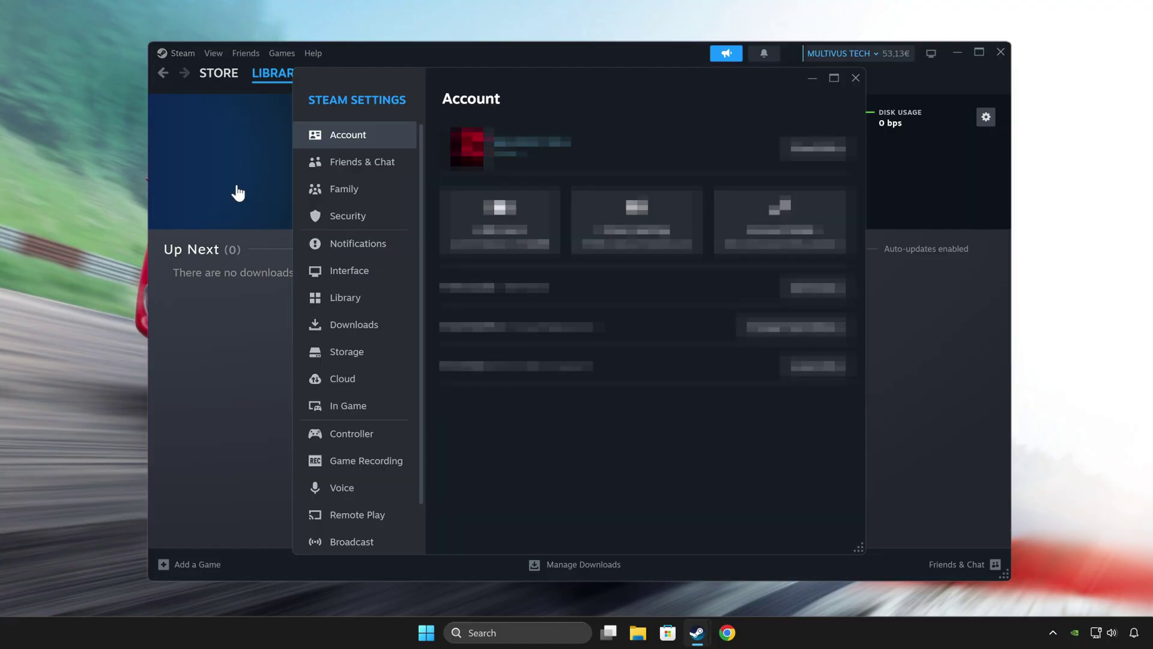
pyautogui.click(378, 412)
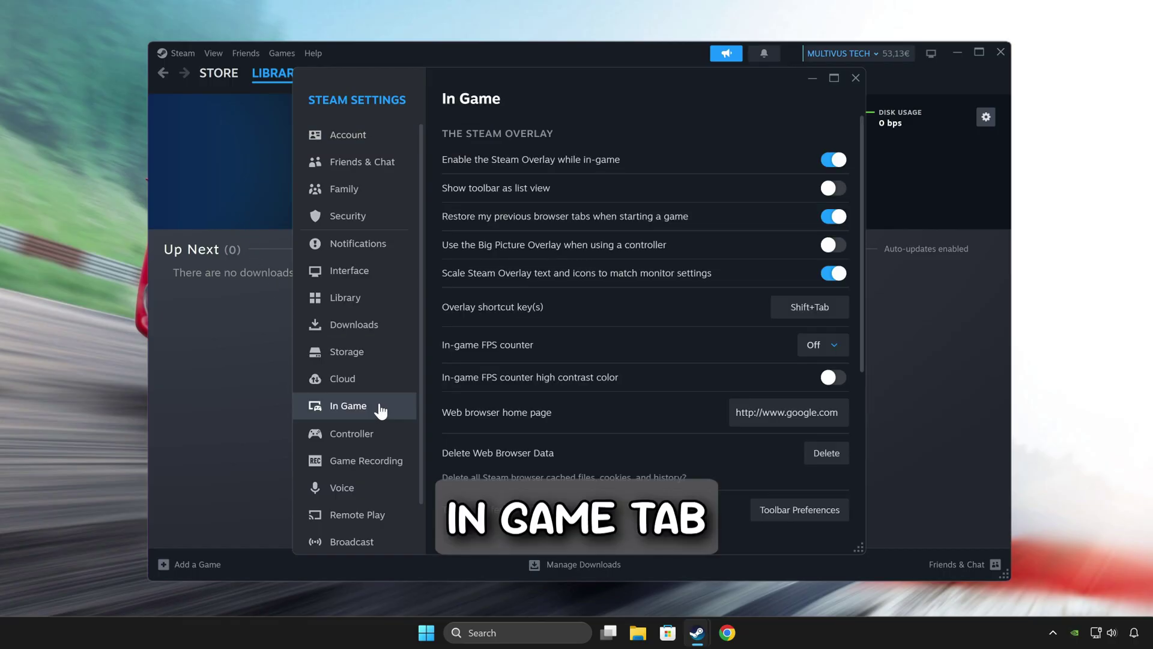
pyautogui.click(836, 167)
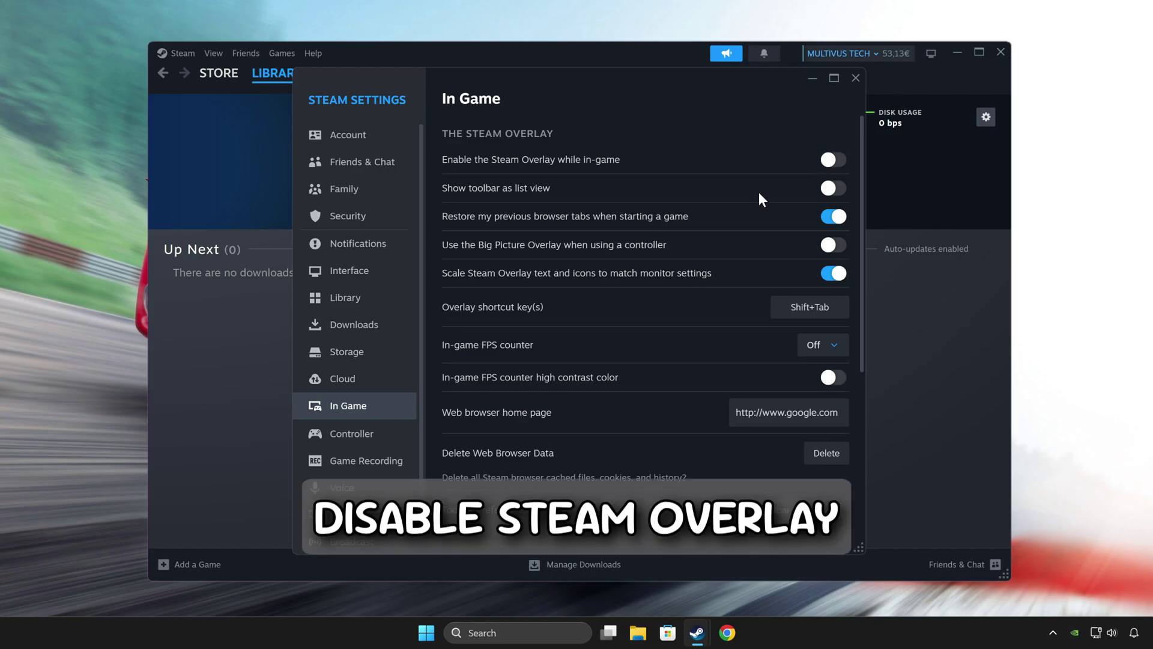
# Set Steam's game recording mode to Recording Off and disable Remote Play
pyautogui.click(367, 461)
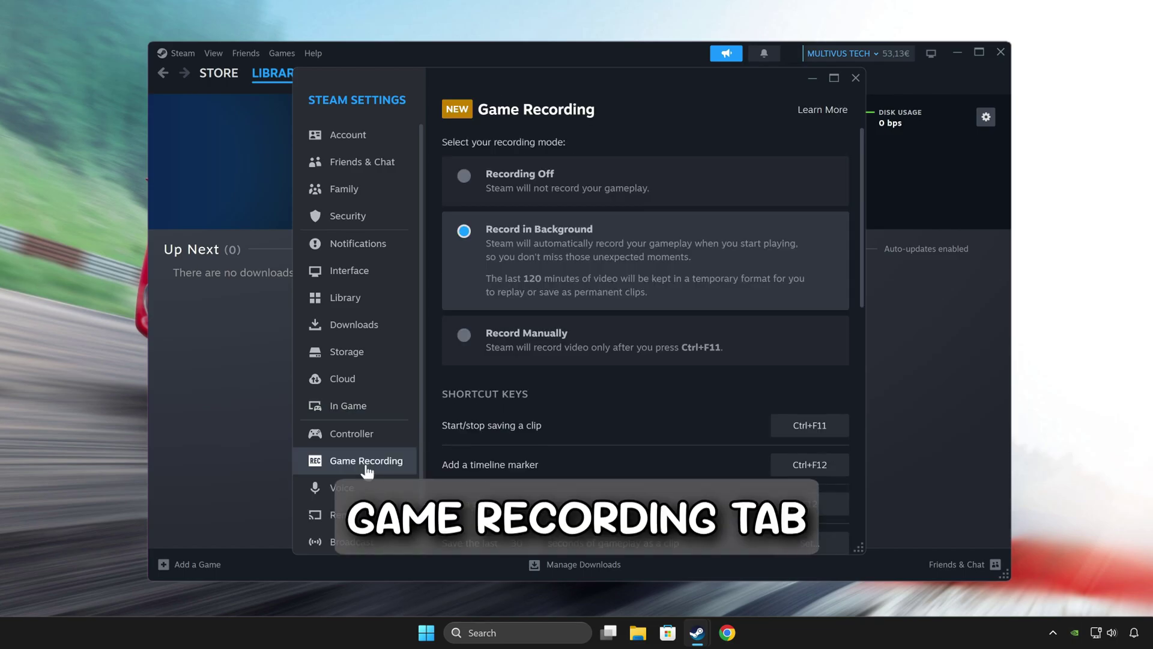
pyautogui.click(466, 177)
pyautogui.scroll(-1, 366, 420)
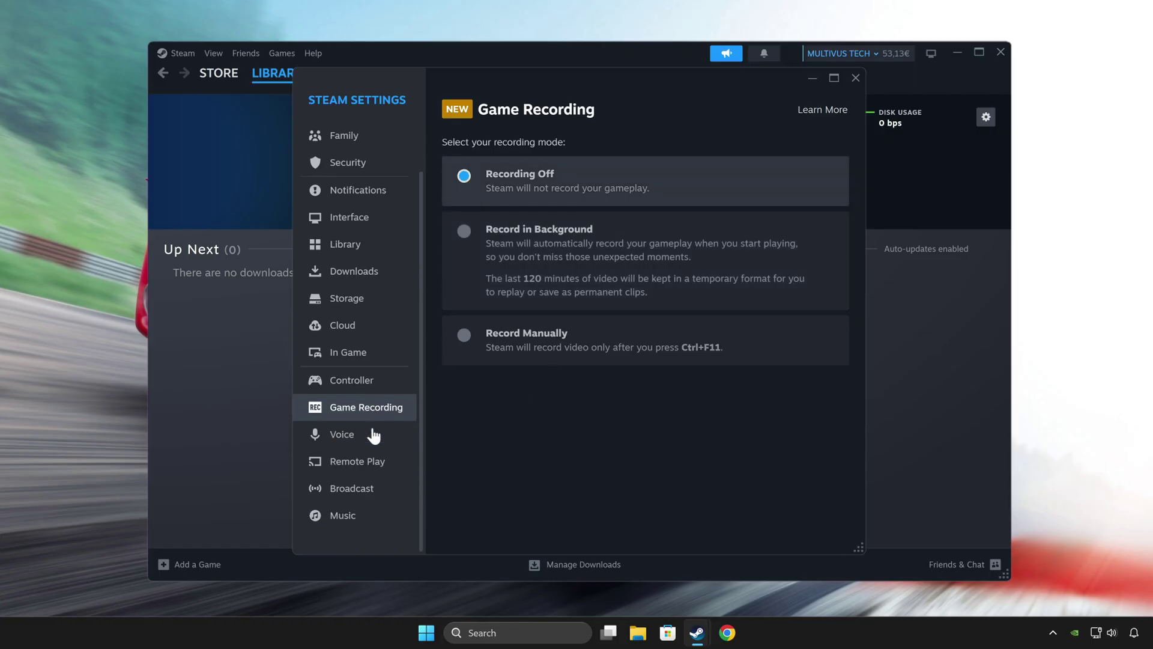
pyautogui.click(387, 462)
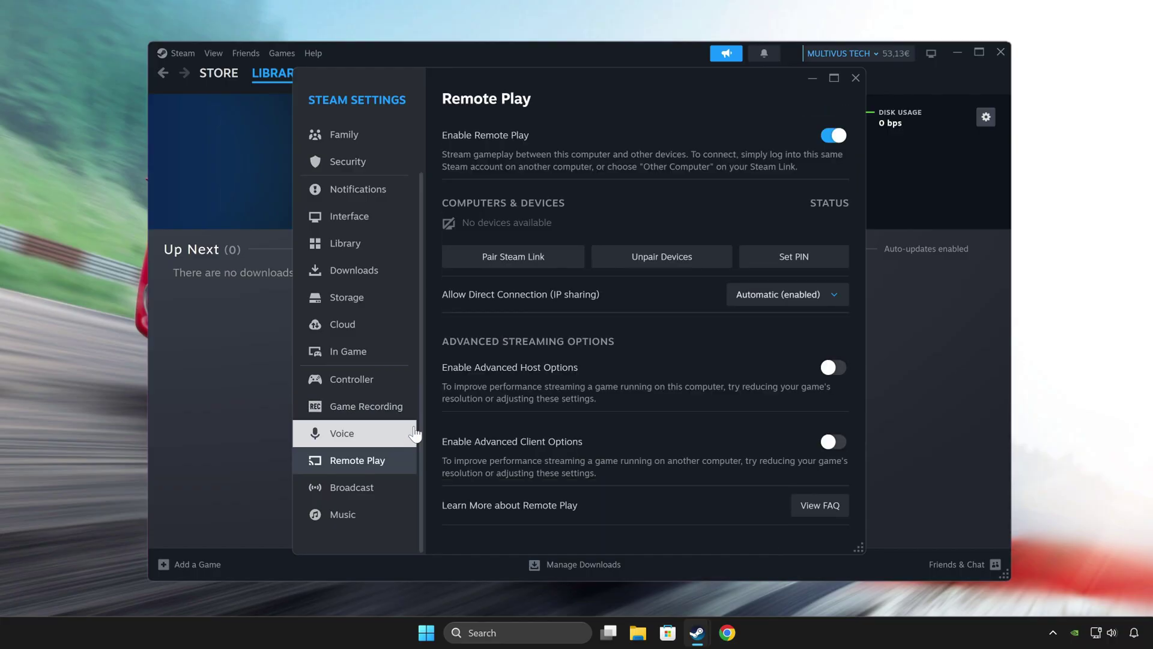
pyautogui.click(835, 136)
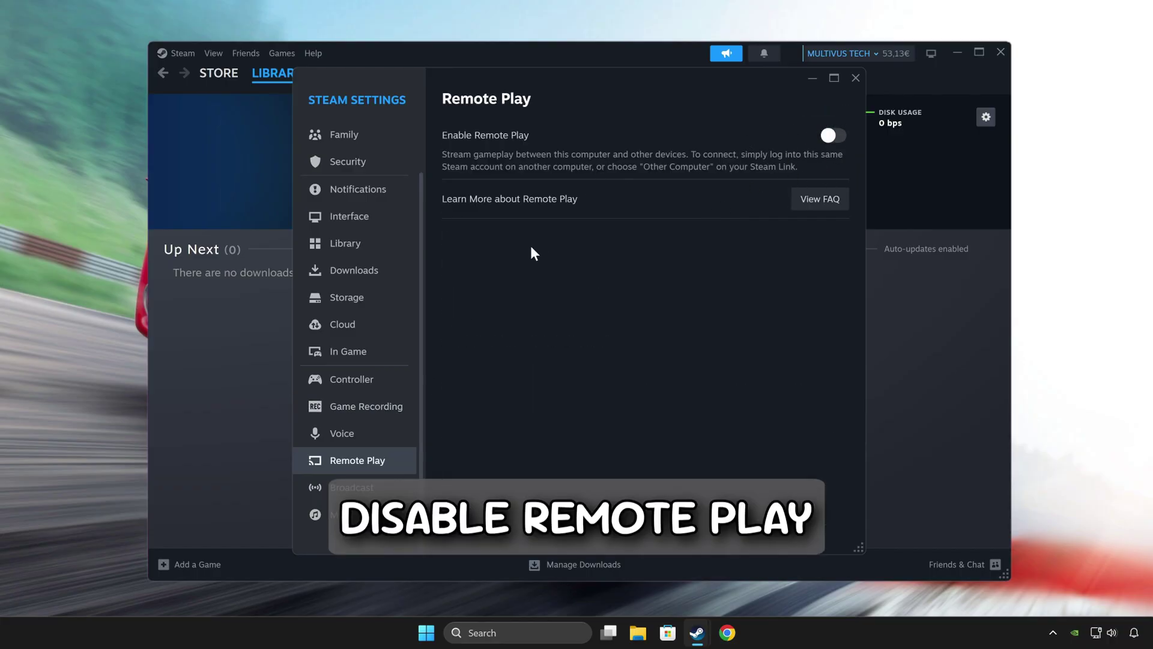
# Clear Steam's download cache from the Downloads settings and confirm the restart
pyautogui.click(386, 277)
pyautogui.scroll(-3, 581, 365)
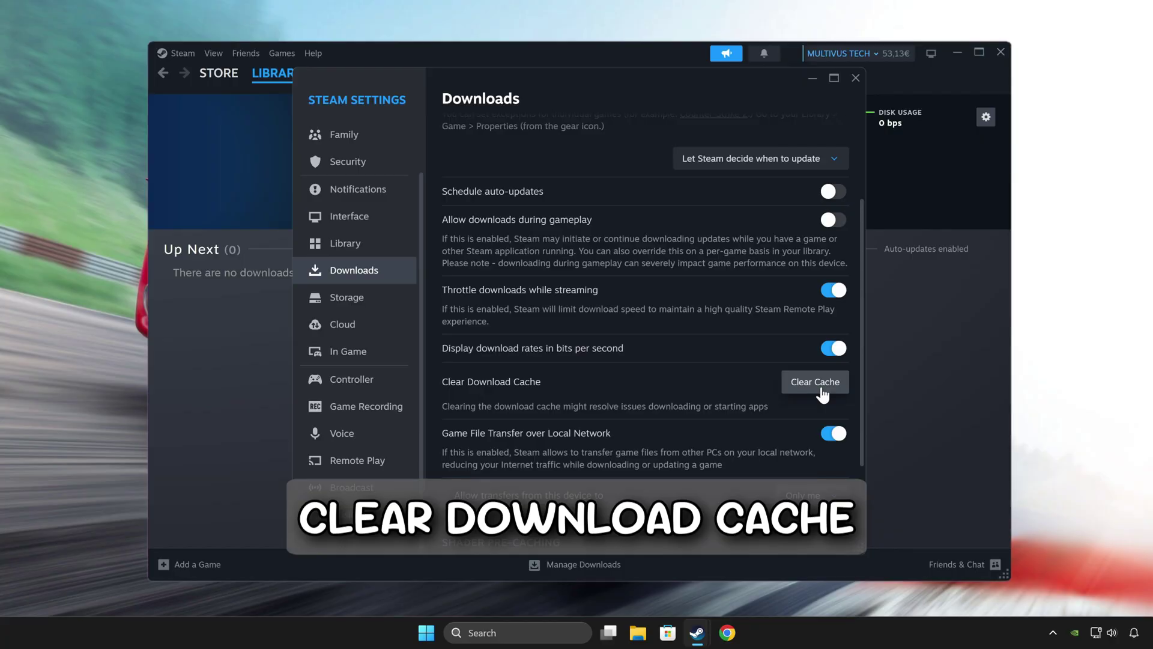
pyautogui.click(823, 394)
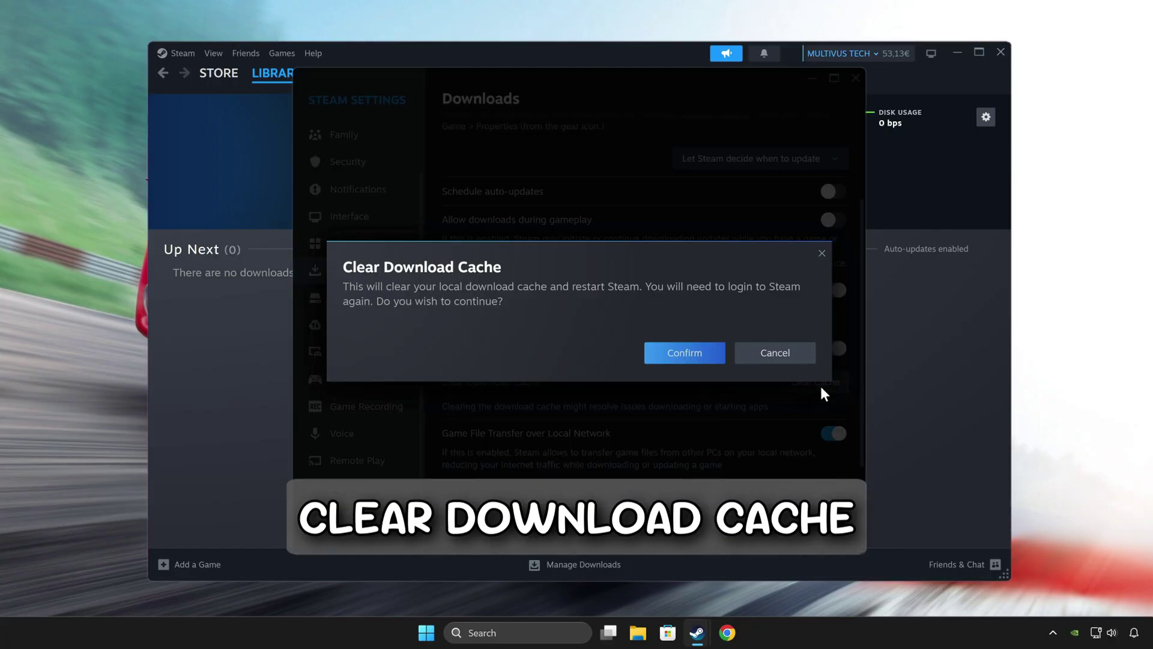
pyautogui.click(688, 355)
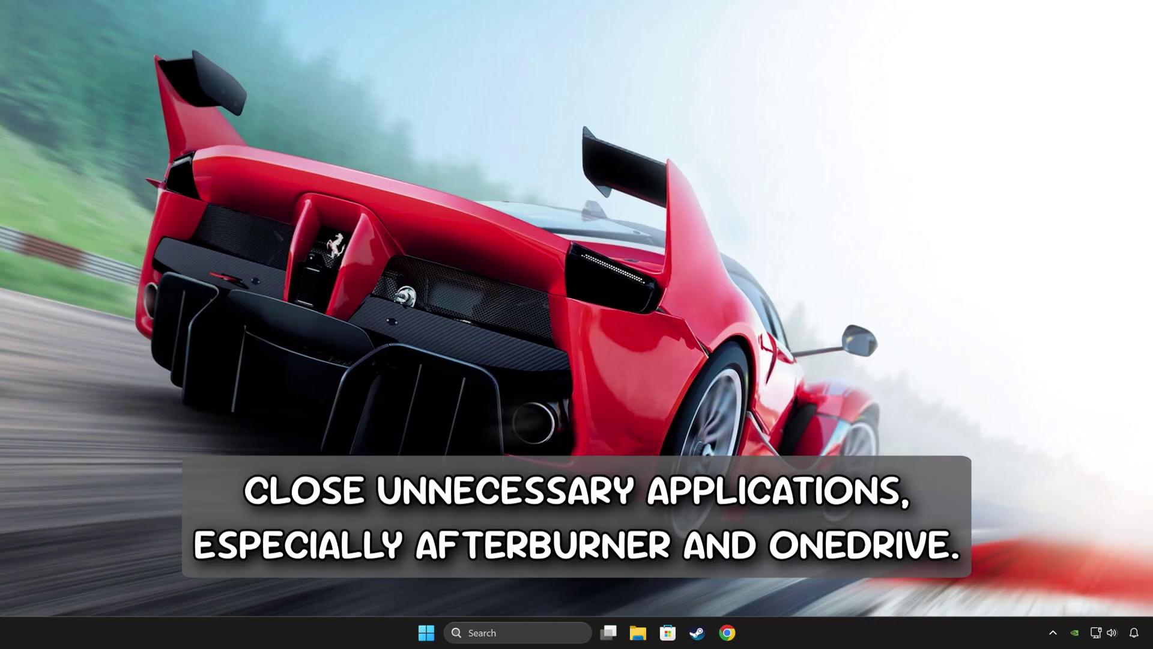
# Close the unnecessary background apps in the system tray, including Afterburner, and quit OneDrive
pyautogui.click(1053, 640)
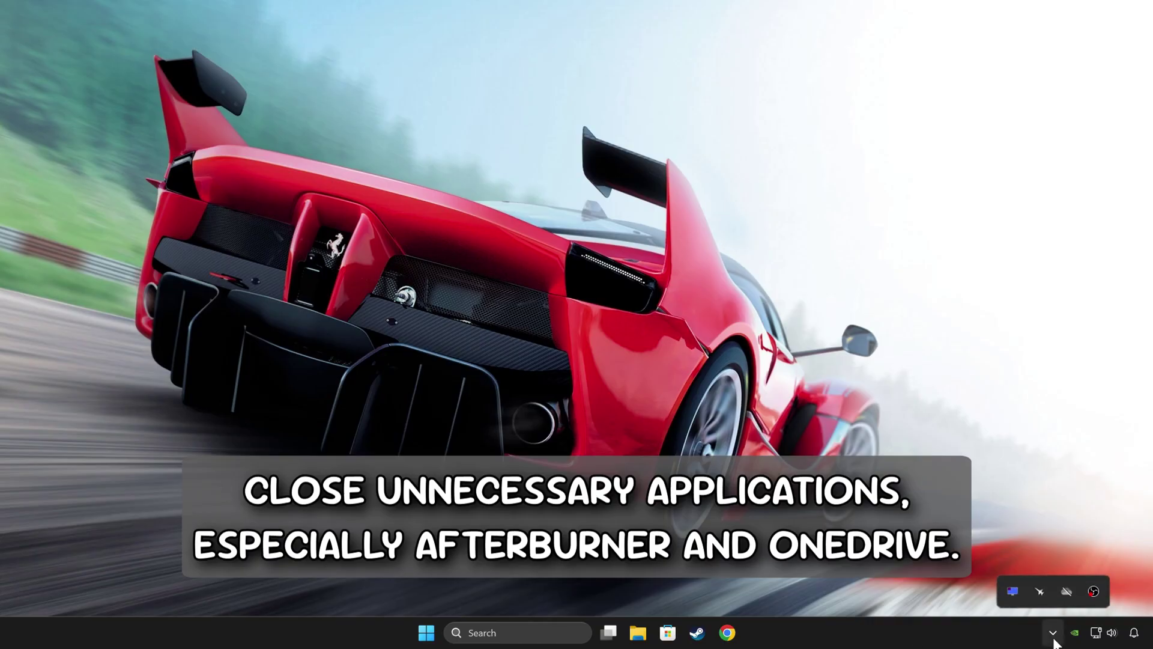
pyautogui.rightClick(1038, 591)
pyautogui.click(1053, 580)
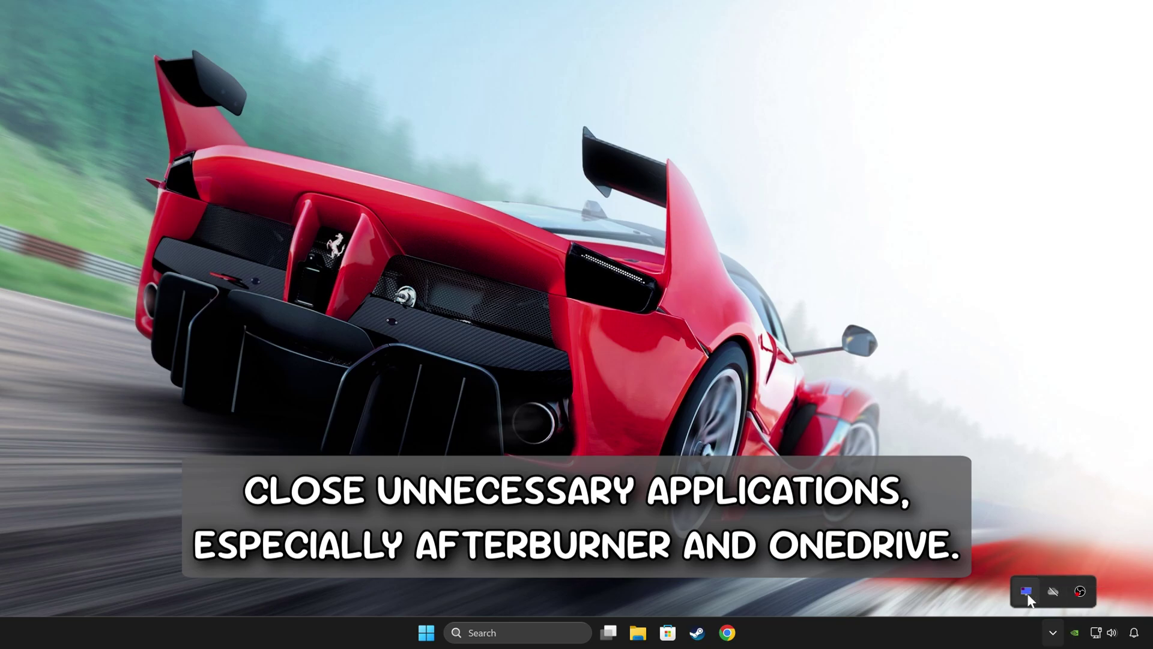
pyautogui.rightClick(1027, 593)
pyautogui.click(1039, 587)
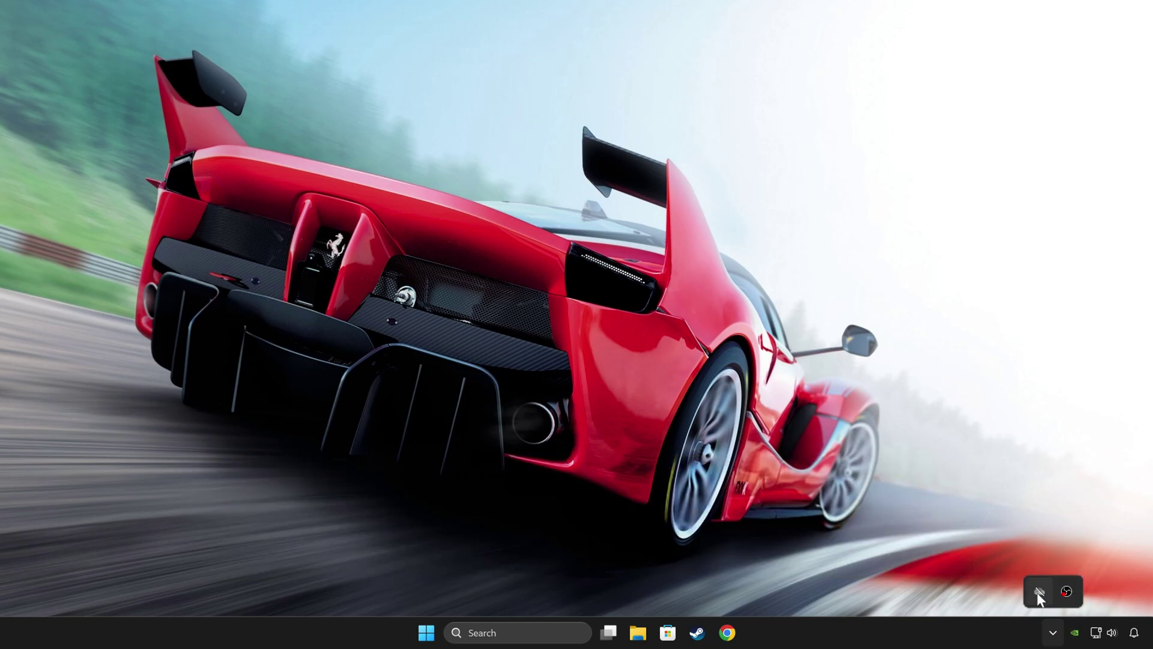
pyautogui.rightClick(1040, 594)
pyautogui.click(1063, 239)
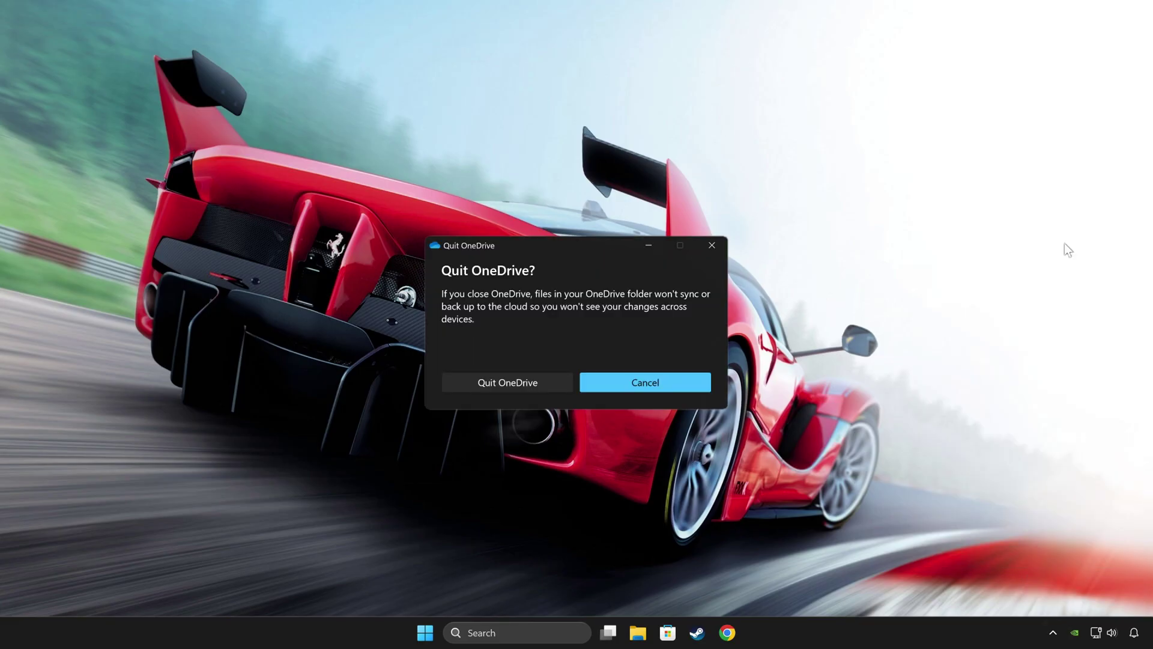
pyautogui.click(535, 389)
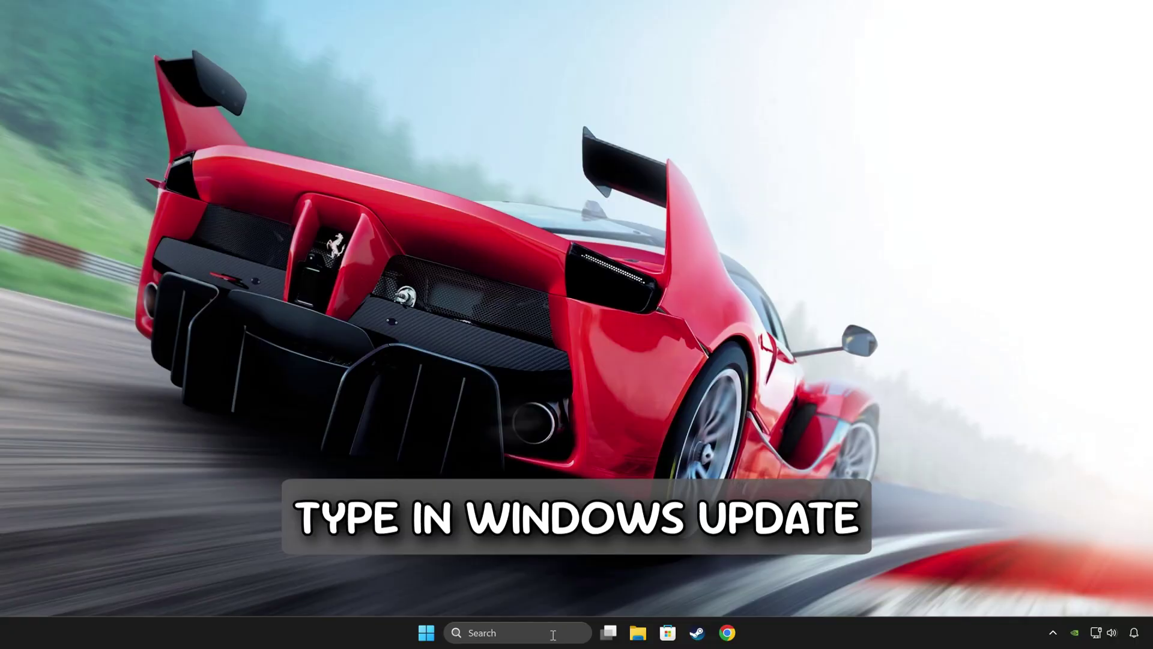
# Search Windows for "windows update", open Windows Update settings, and download and install all available updates
pyautogui.click(552, 635)
pyautogui.write('windows update')
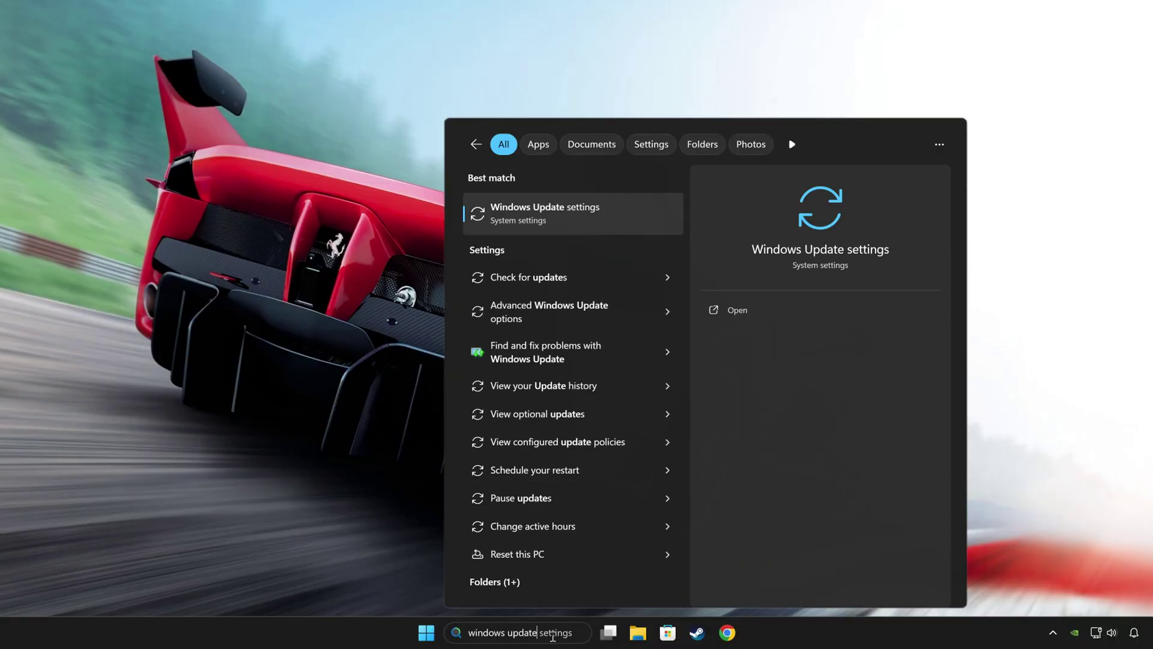
pyautogui.click(578, 212)
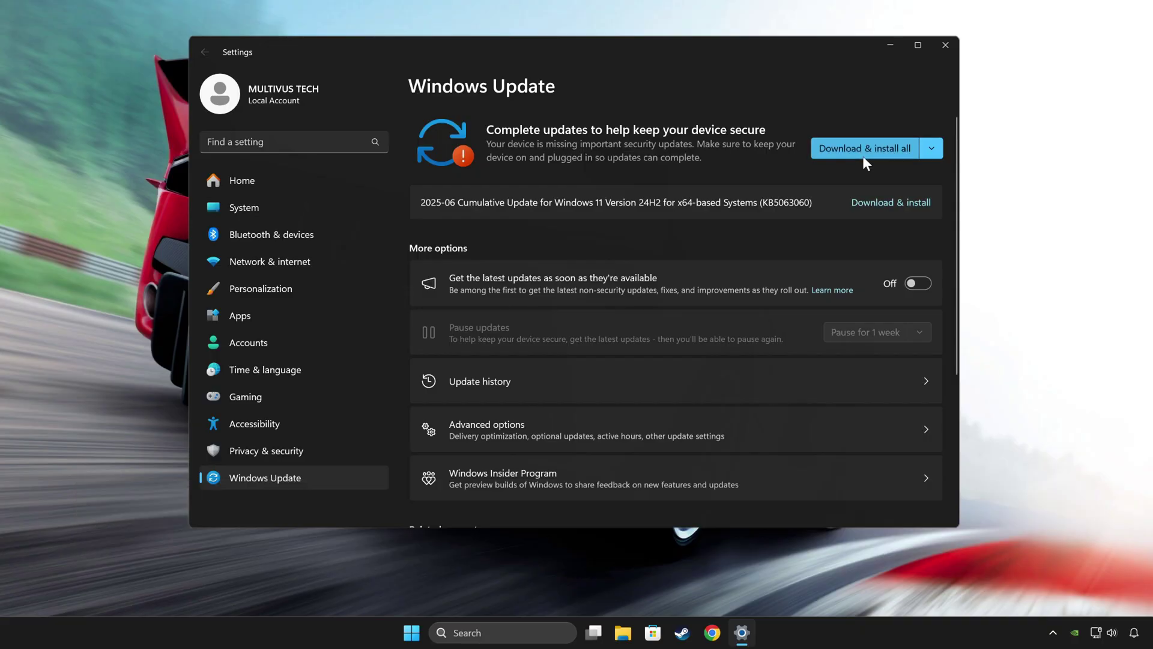
pyautogui.click(865, 158)
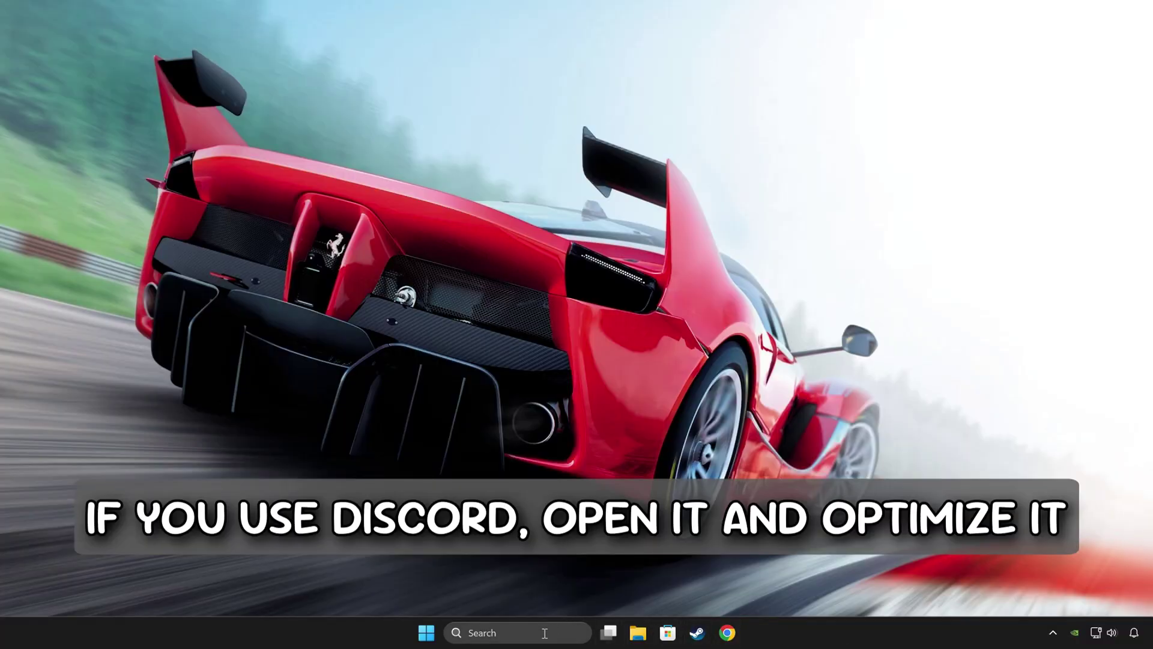
# Open Discord and turn off both Enable Overlay and Enable Legacy Overlay in its Game Overlay settings
pyautogui.click(545, 633)
pyautogui.write('discord')
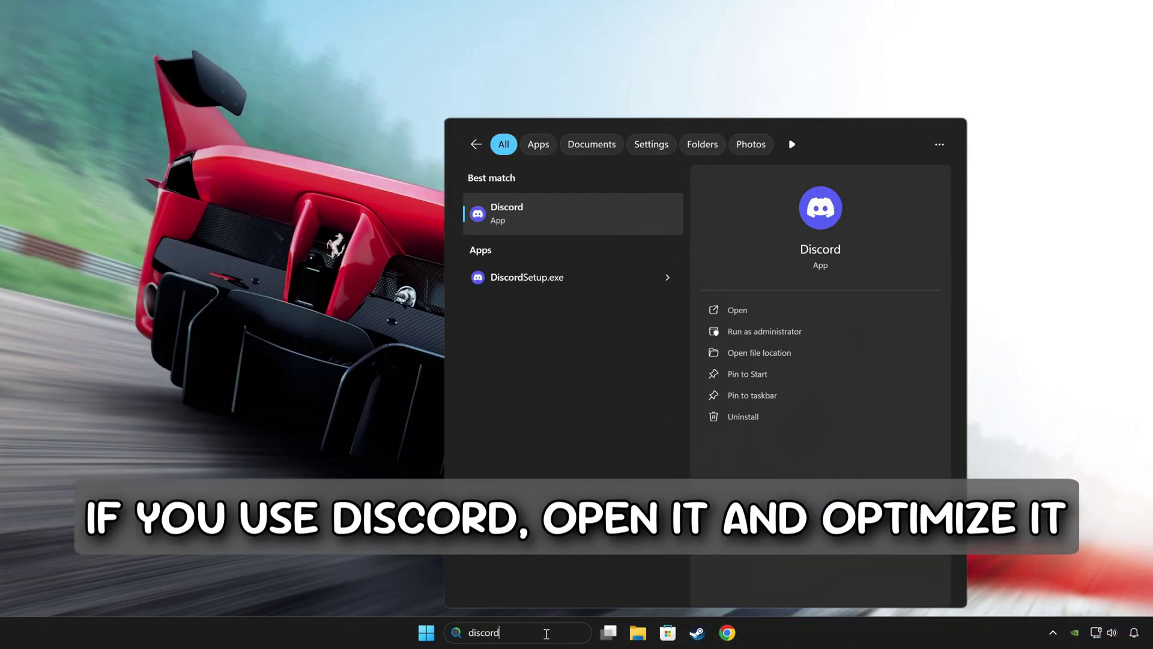
pyautogui.click(555, 211)
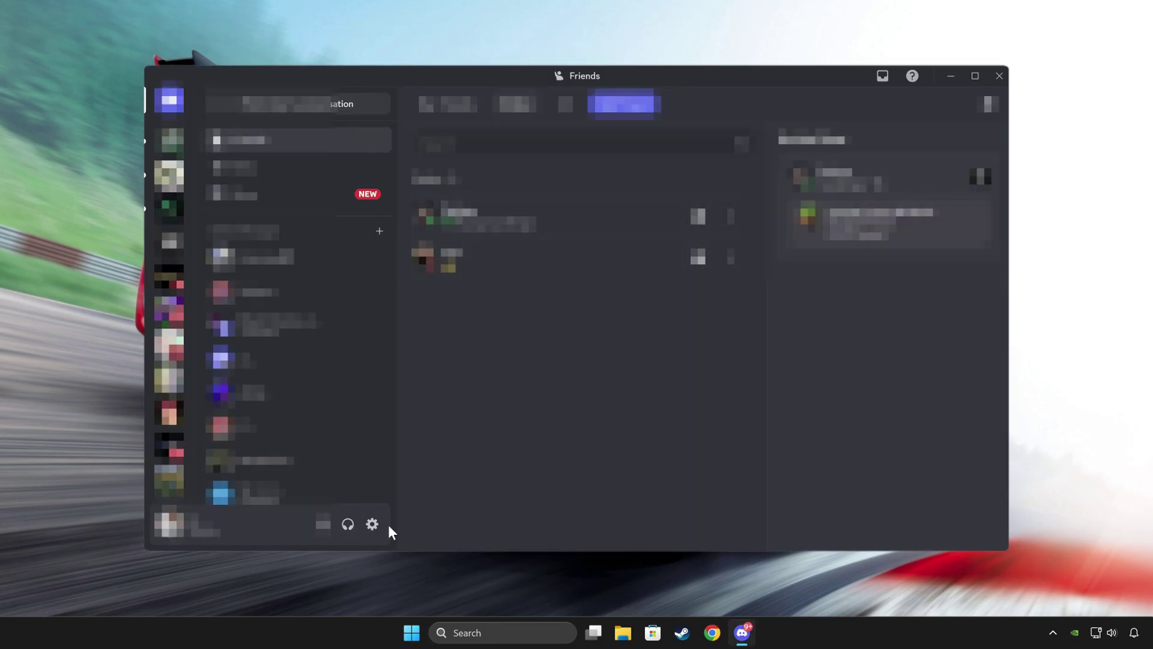
pyautogui.click(372, 524)
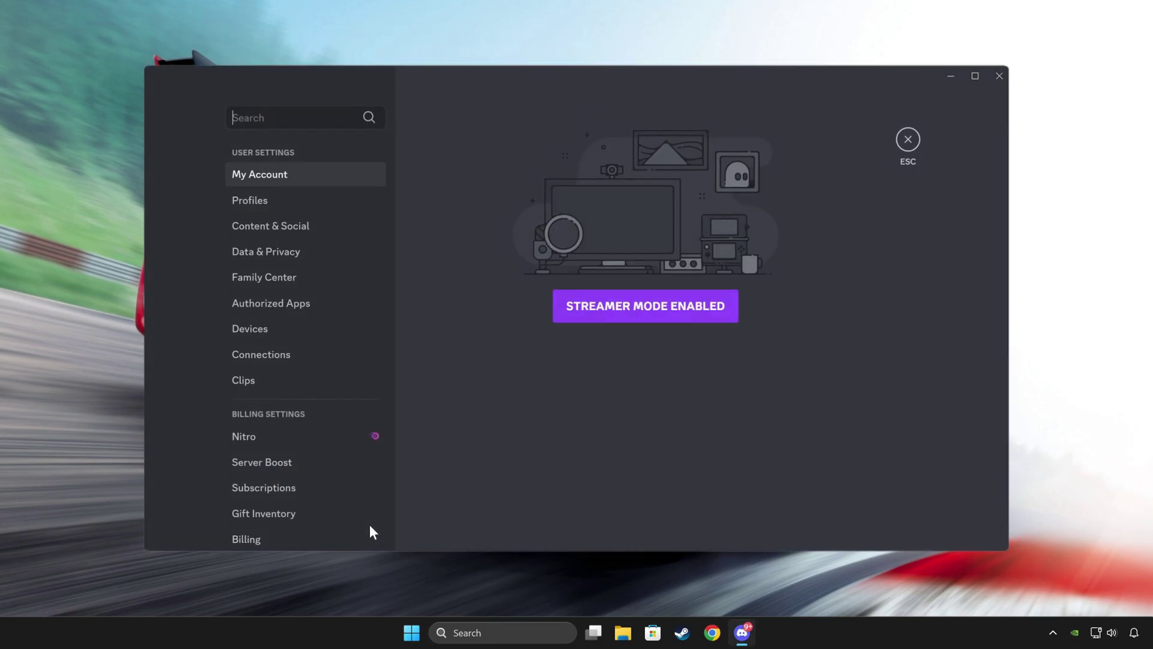
pyautogui.scroll(-8, 336, 477)
pyautogui.scroll(-2, 337, 479)
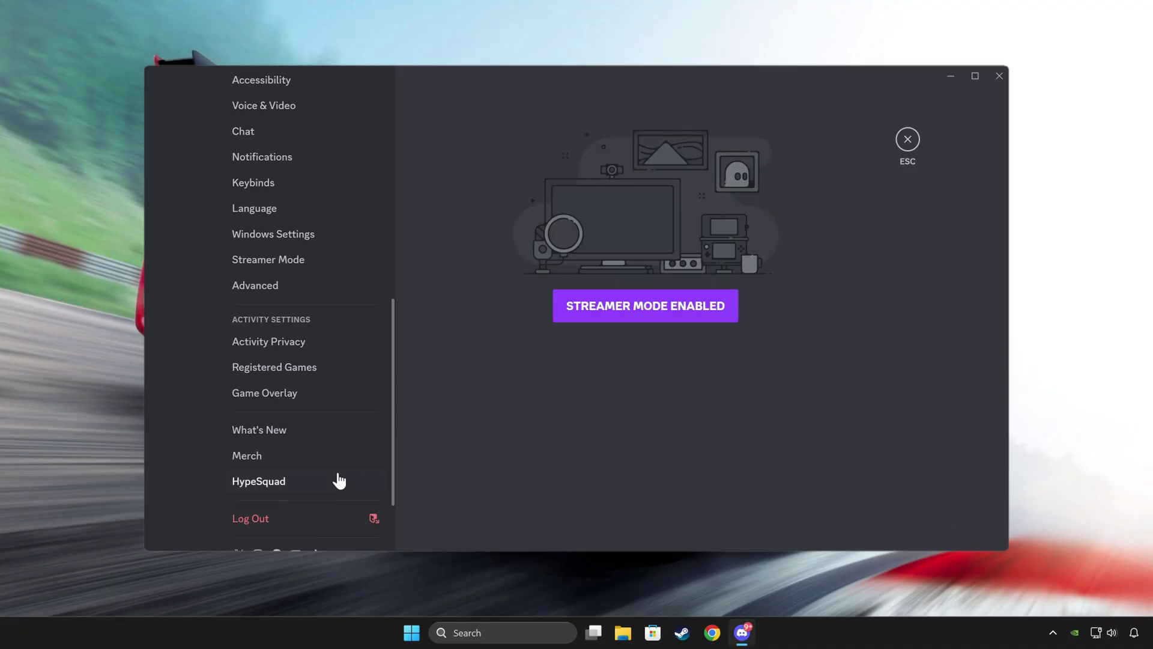
pyautogui.click(334, 397)
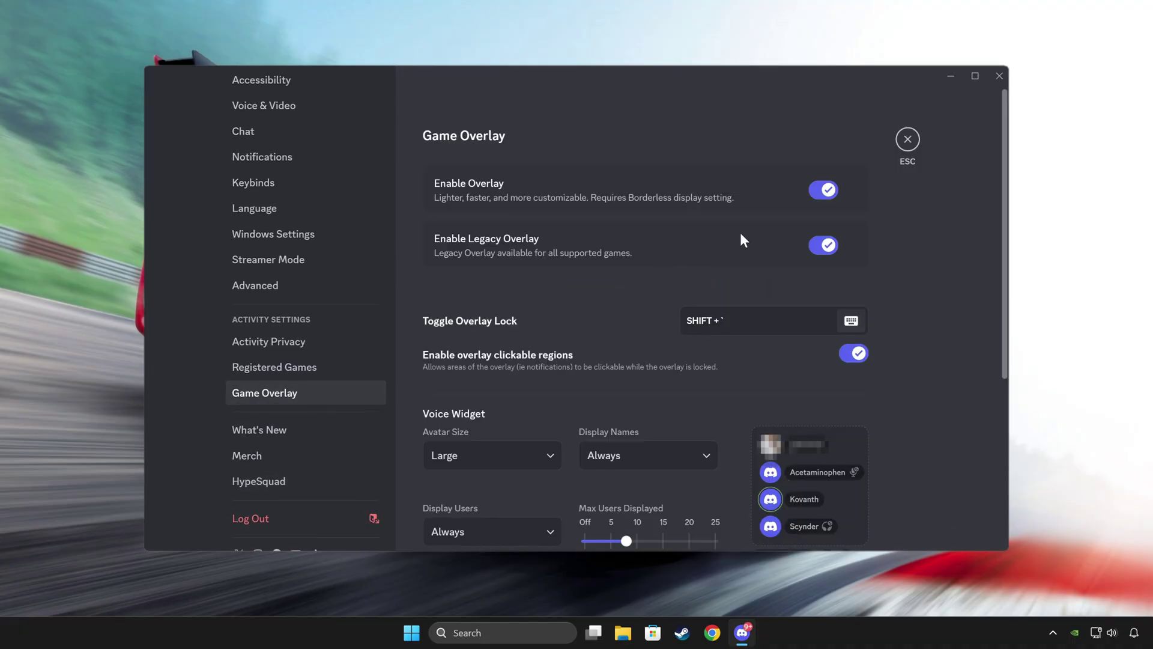
pyautogui.click(822, 194)
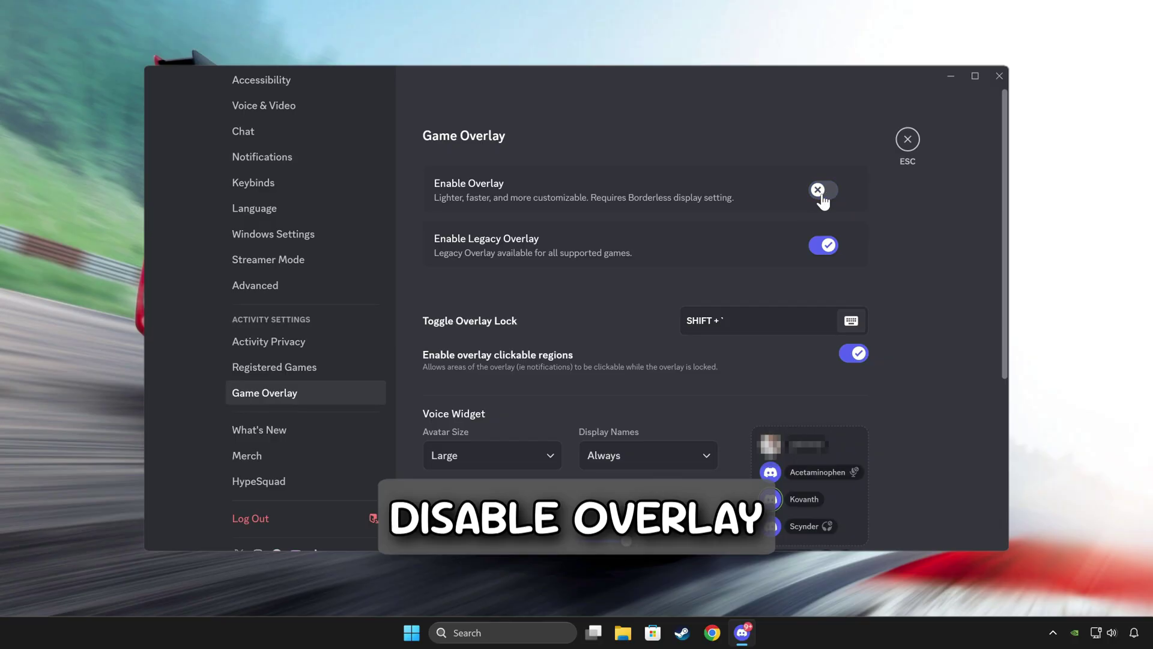
pyautogui.click(826, 246)
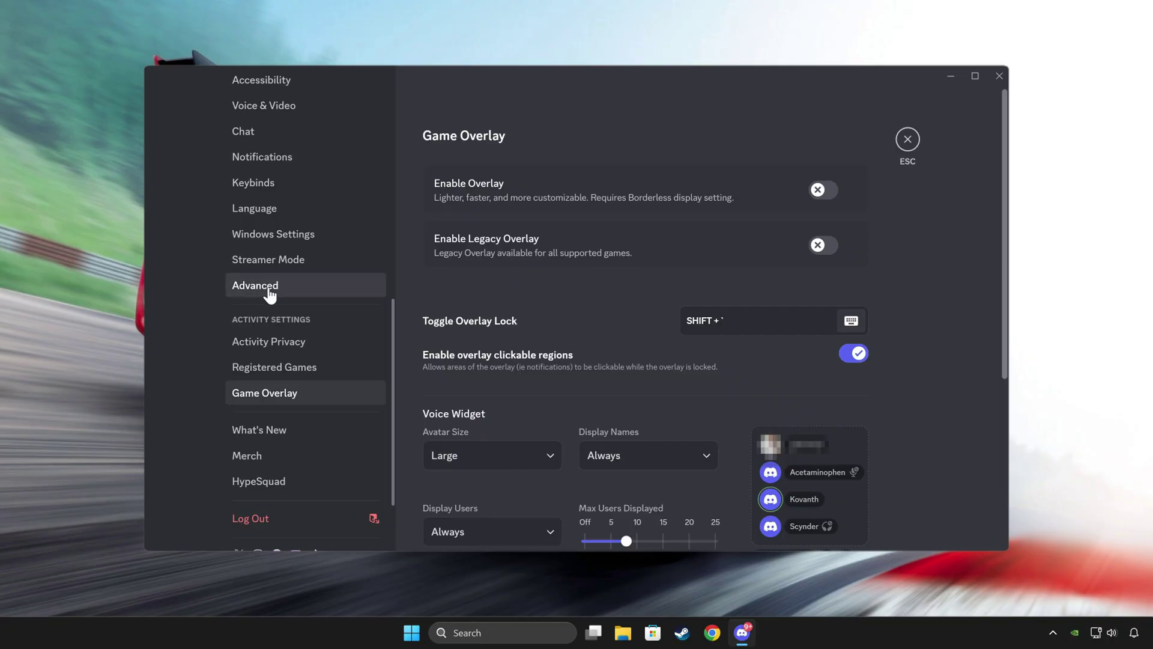
# Disable Hardware Acceleration in Discord's Advanced settings and confirm the change with a restart
pyautogui.click(310, 289)
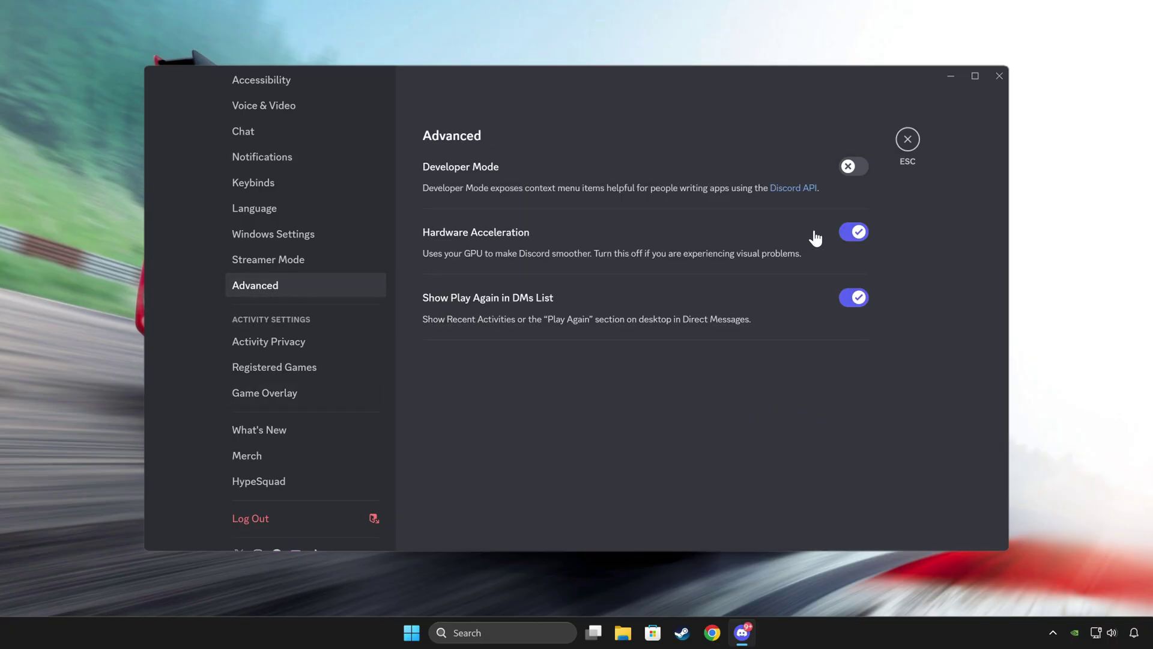
pyautogui.click(858, 233)
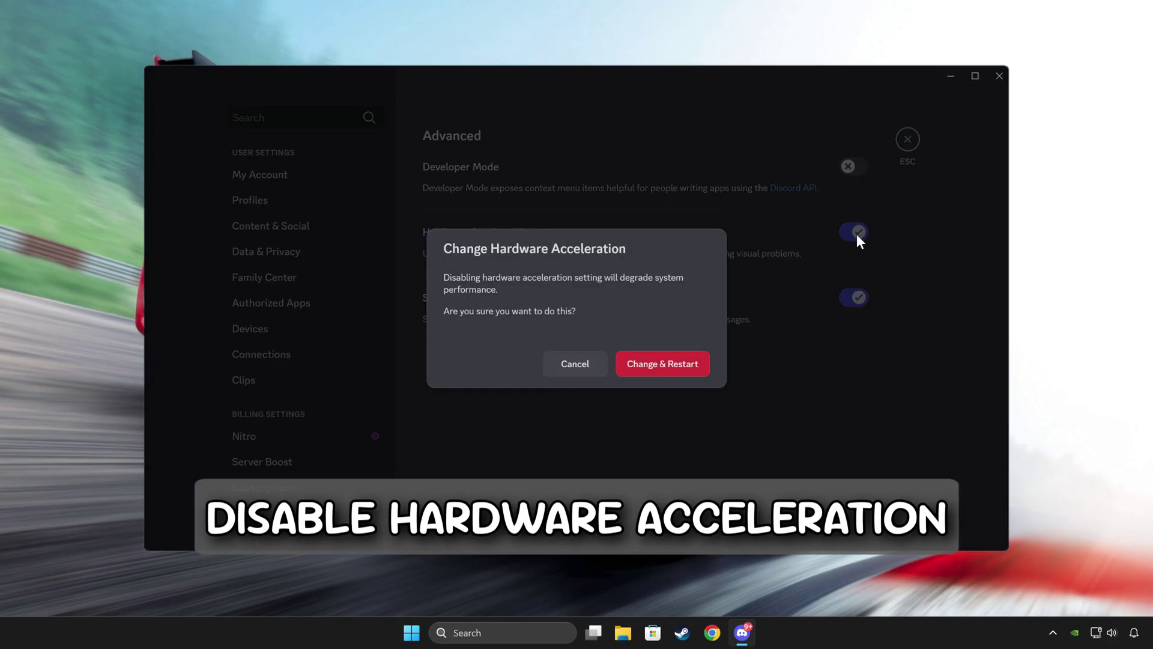
pyautogui.click(654, 367)
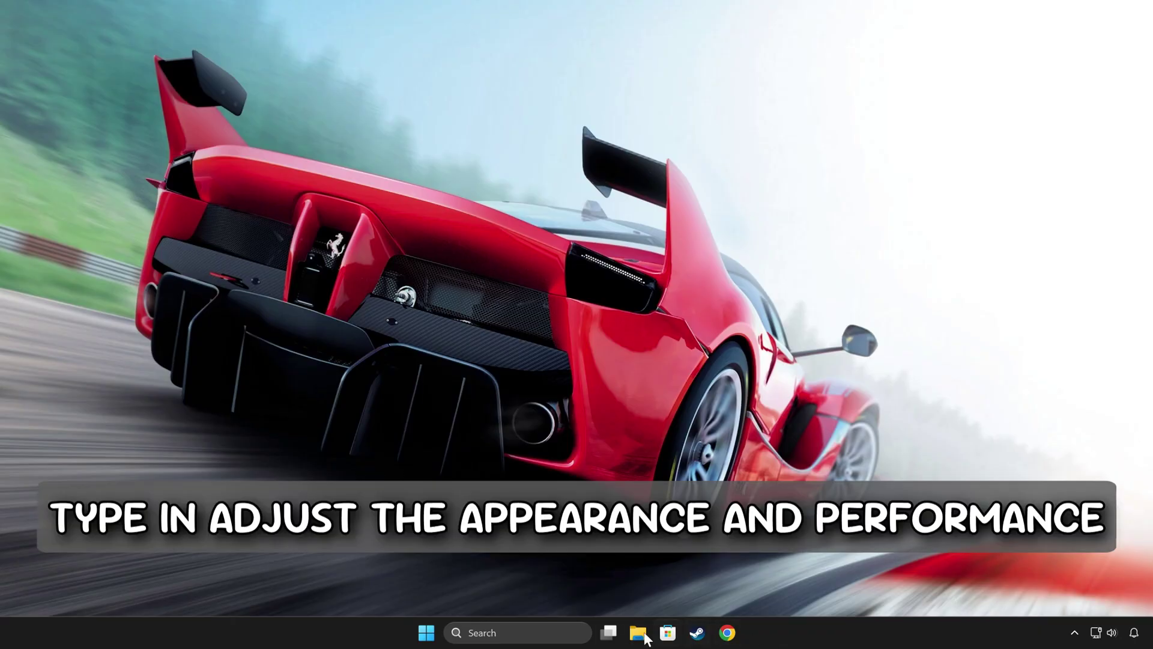
# Search Windows for "adjust the appearance and performance of Windows" and open the Virtual Memory settings from the advanced Performance Options
pyautogui.click(567, 632)
pyautogui.write('adju')
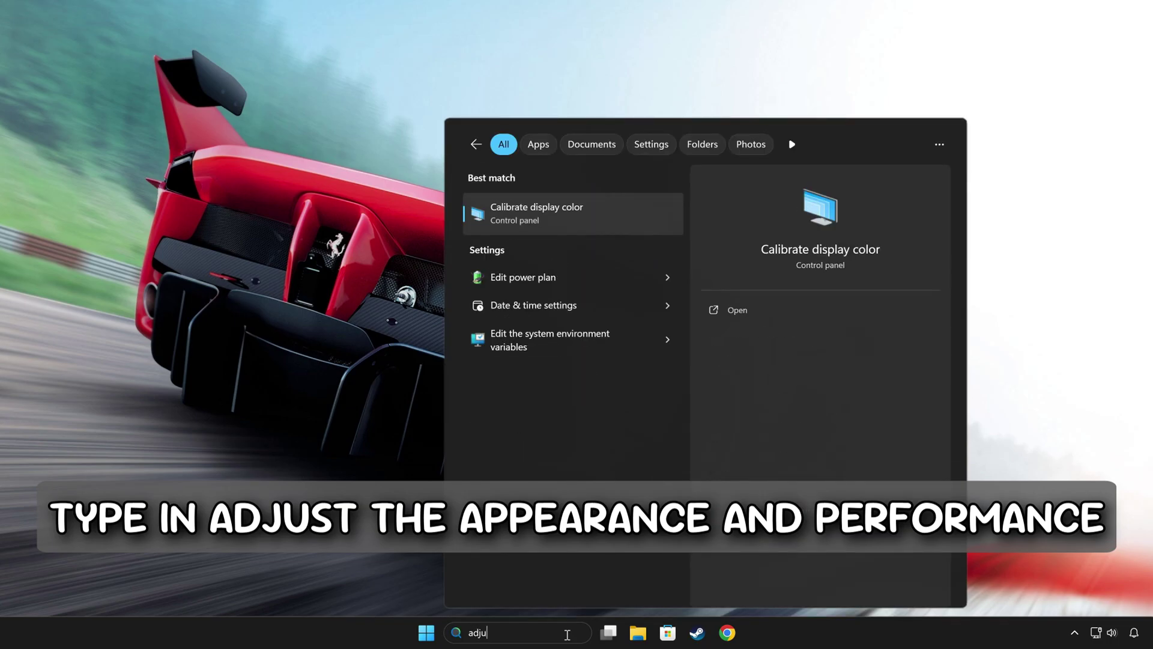
pyautogui.write('st the appearance andthe appearance and')
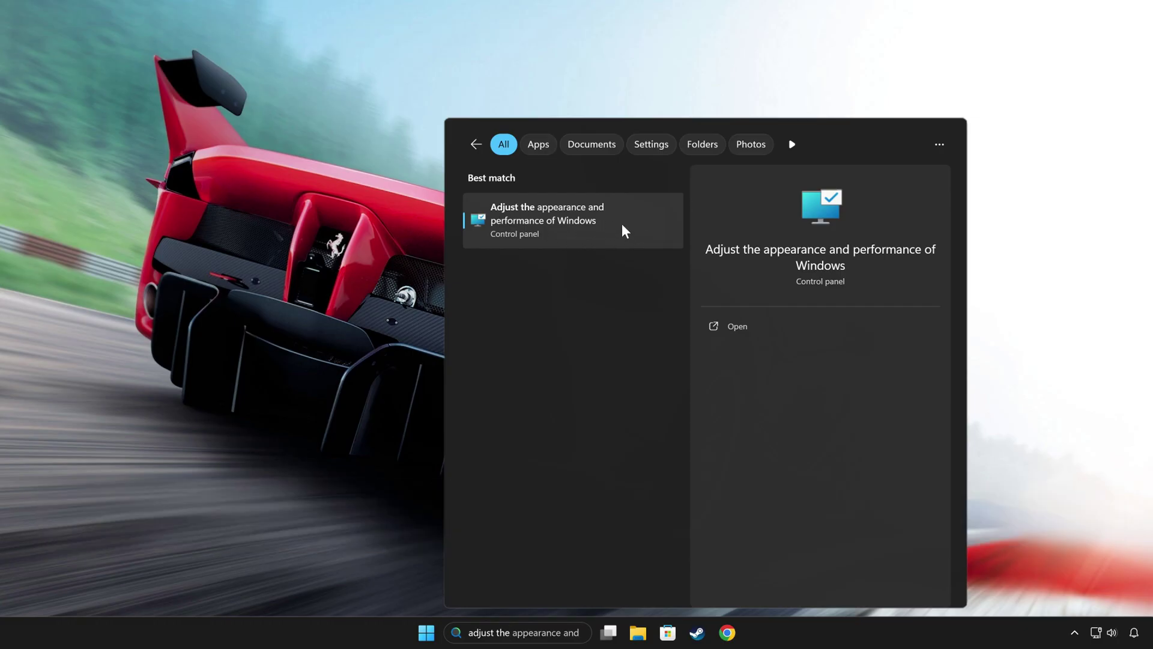
pyautogui.click(622, 225)
pyautogui.moveTo(167, 55); pyautogui.dragTo(542, 81)
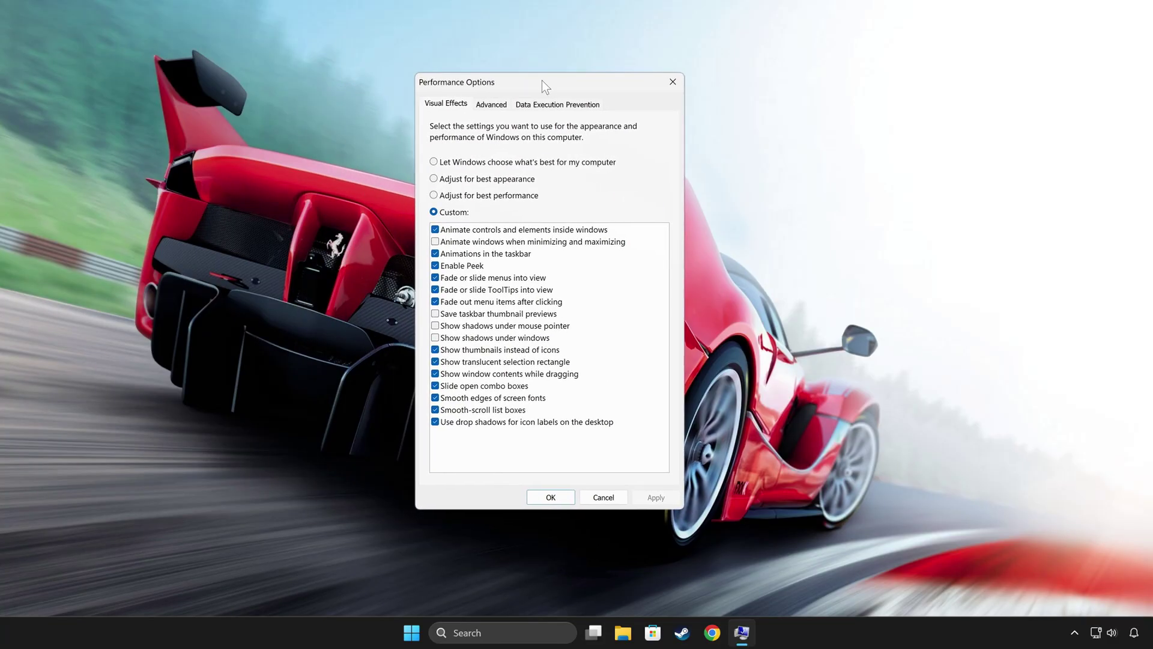
pyautogui.click(491, 105)
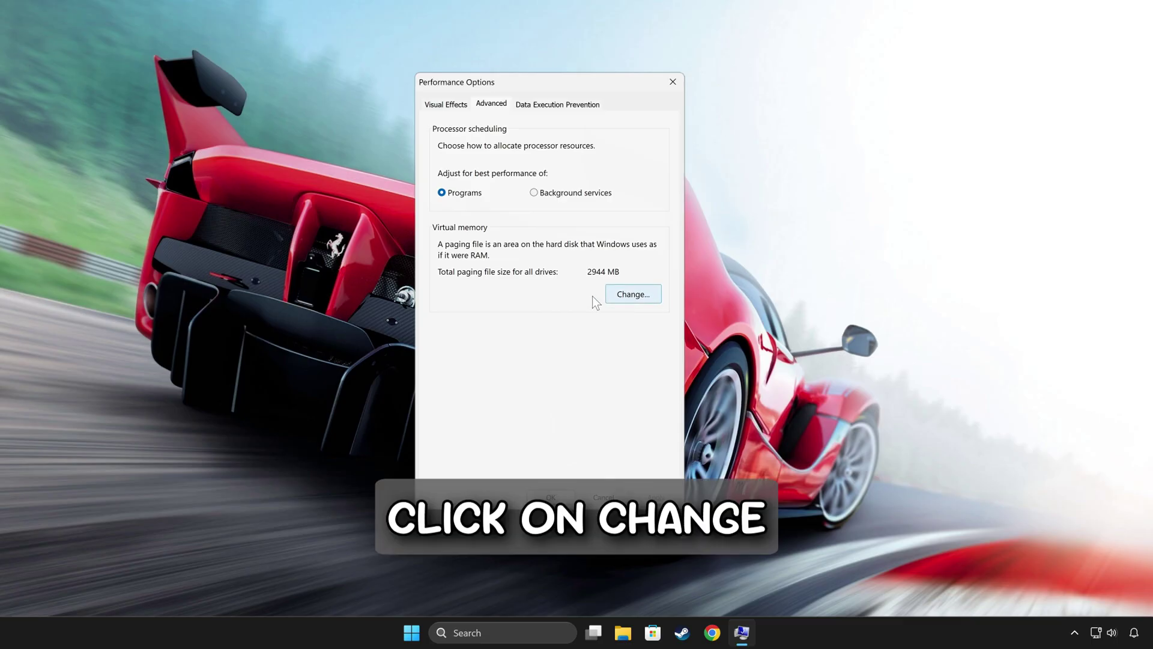
pyautogui.click(639, 297)
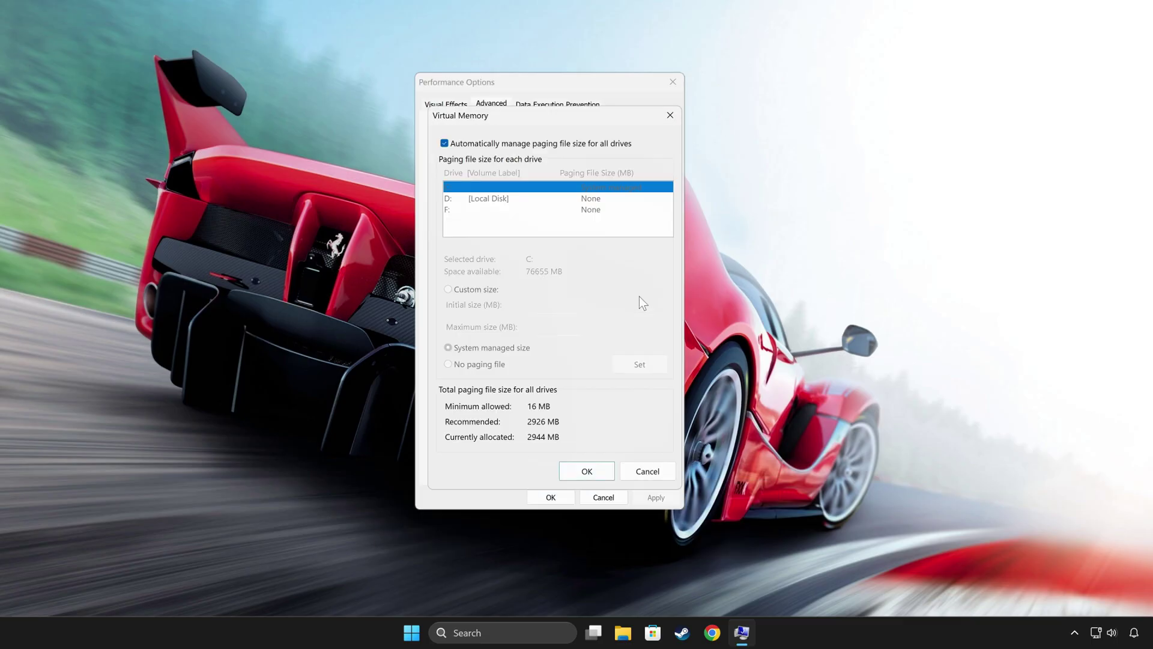
# Turn off automatic paging file management for all drives and choose a custom size for drive C
pyautogui.click(444, 143)
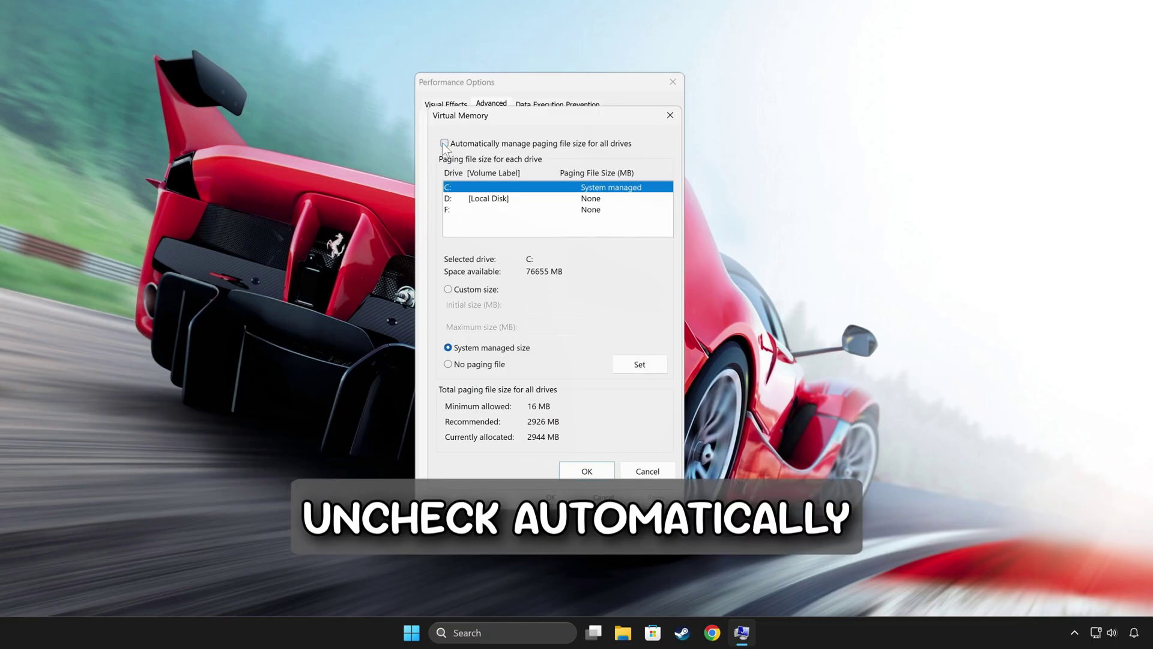
pyautogui.click(494, 199)
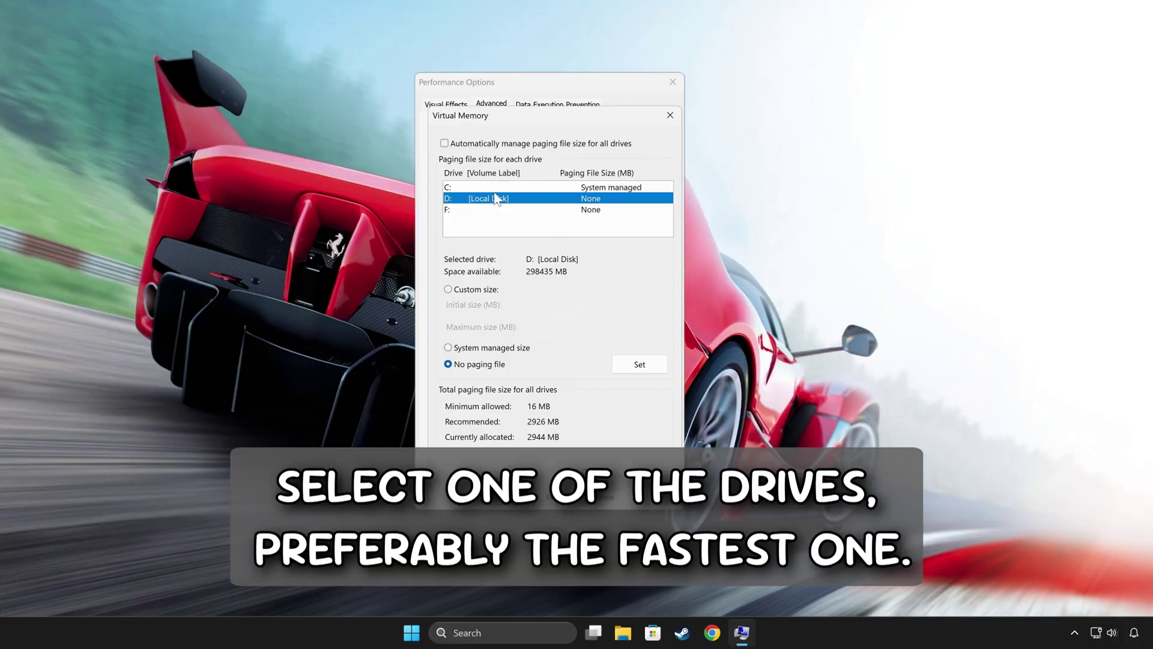
pyautogui.click(501, 189)
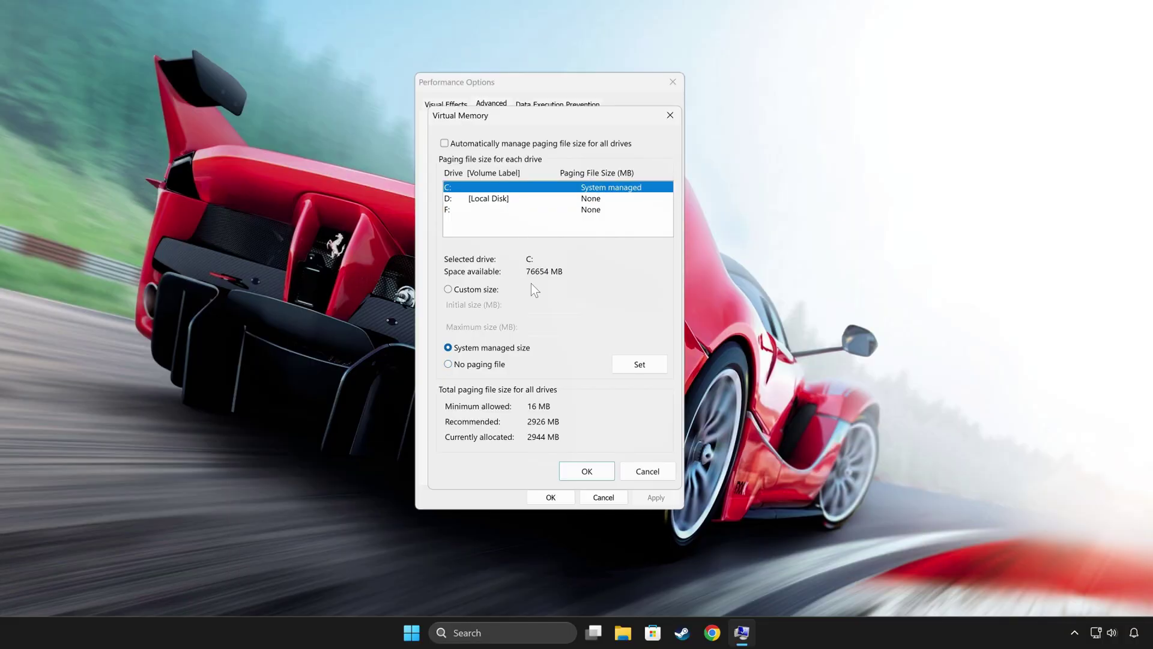
pyautogui.click(469, 295)
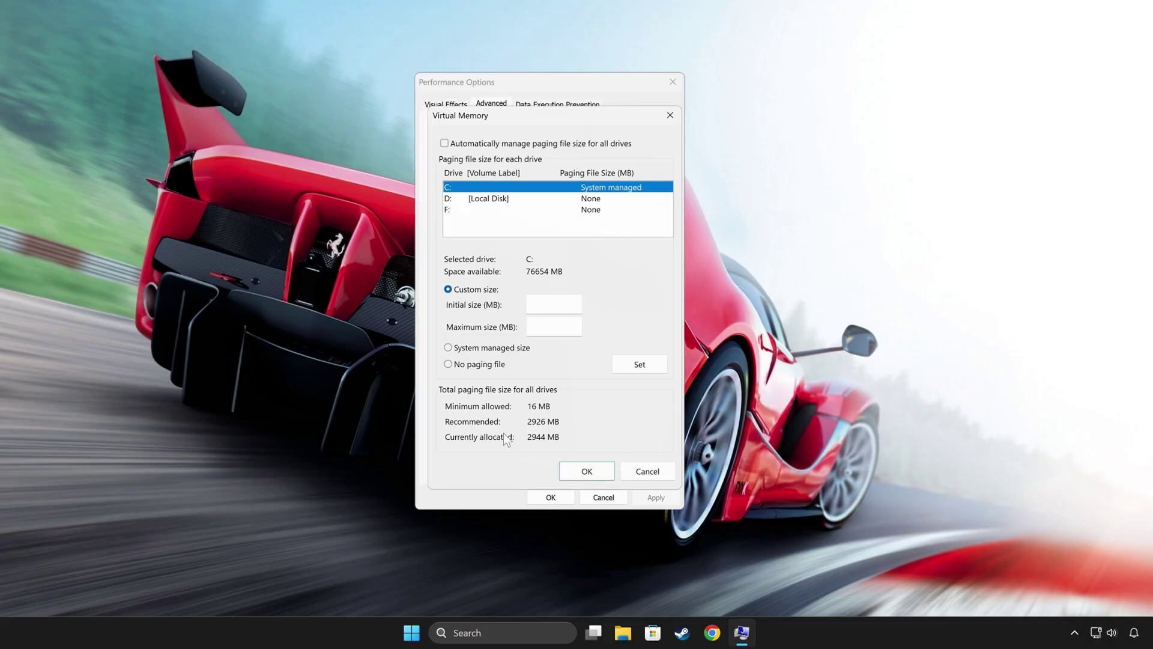
# Search Windows for "about", check the installed RAM in the About your PC settings, and close Settings
pyautogui.click(532, 634)
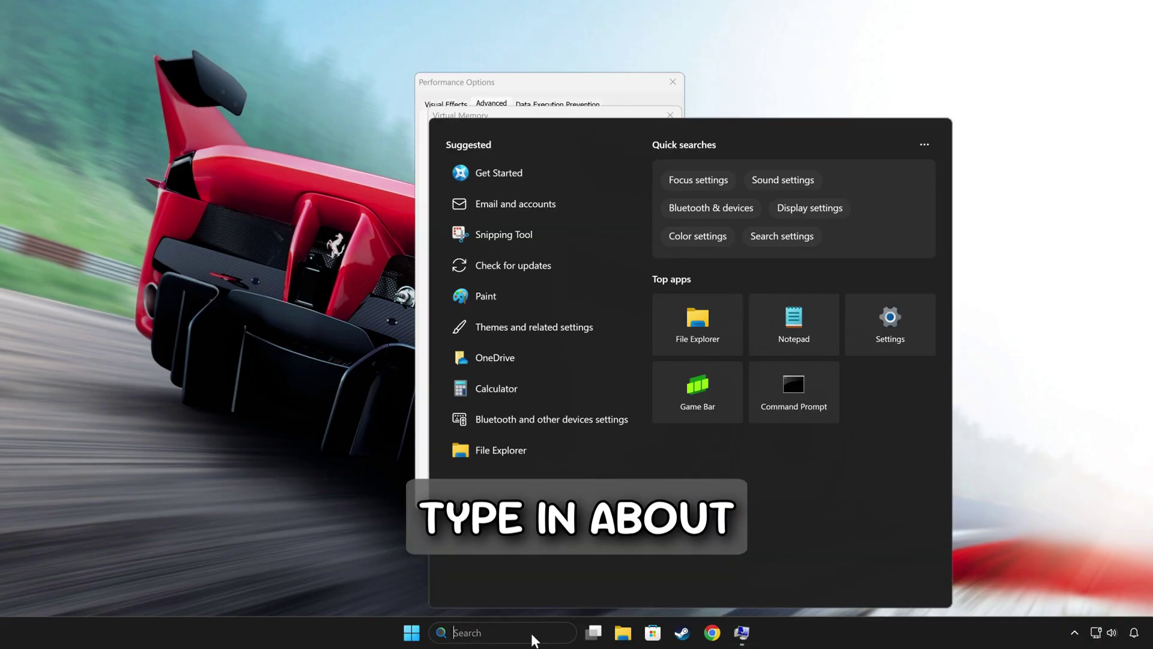
pyautogui.write('about')
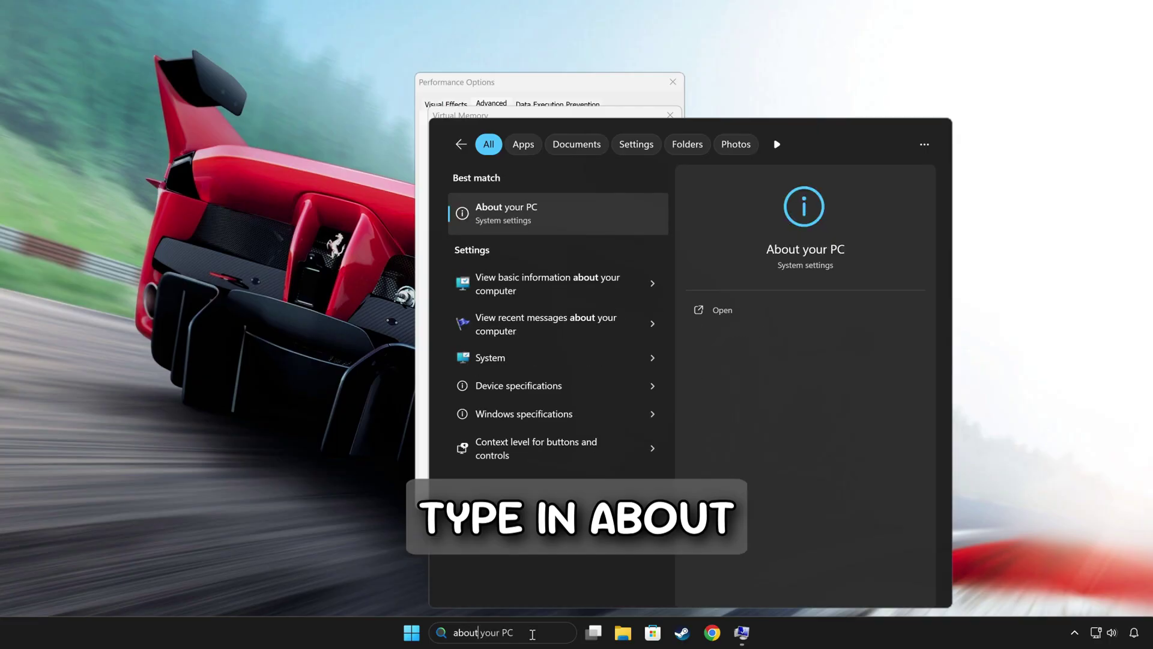
pyautogui.click(598, 215)
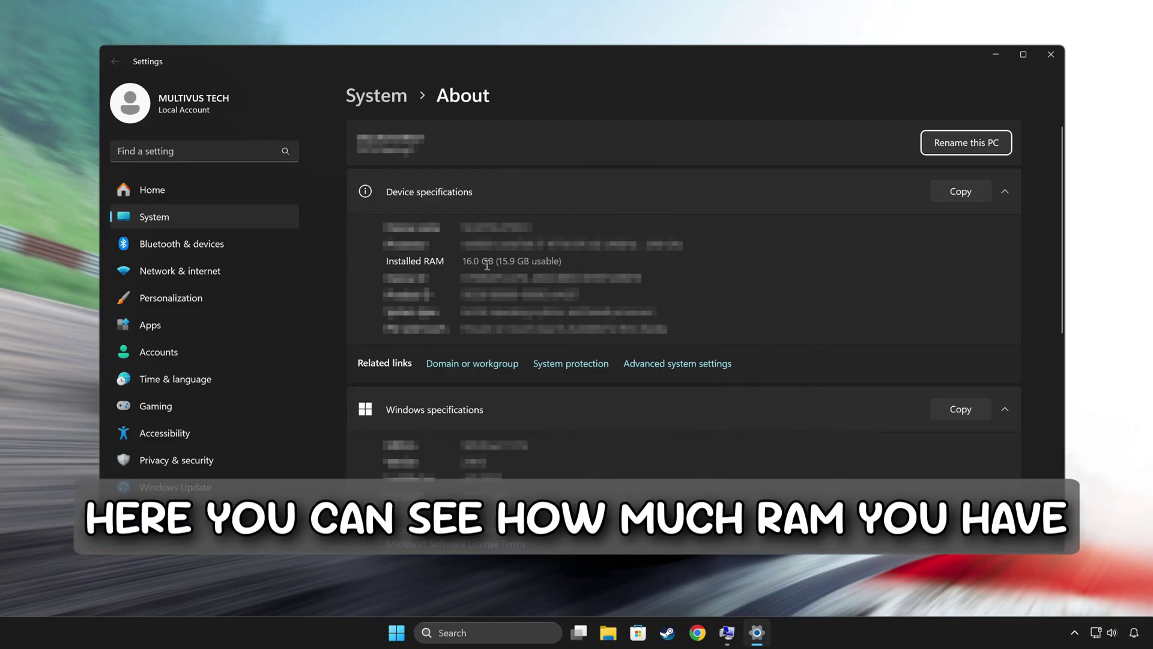
pyautogui.moveTo(463, 261); pyautogui.dragTo(494, 261)
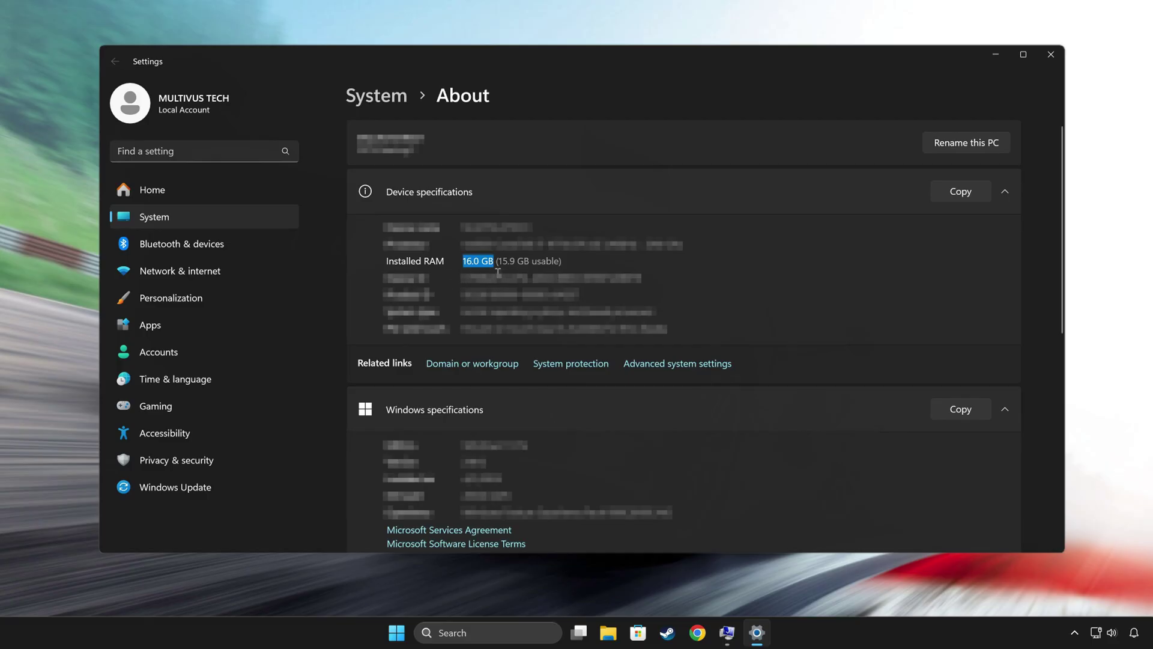
pyautogui.click(458, 289)
pyautogui.click(1048, 60)
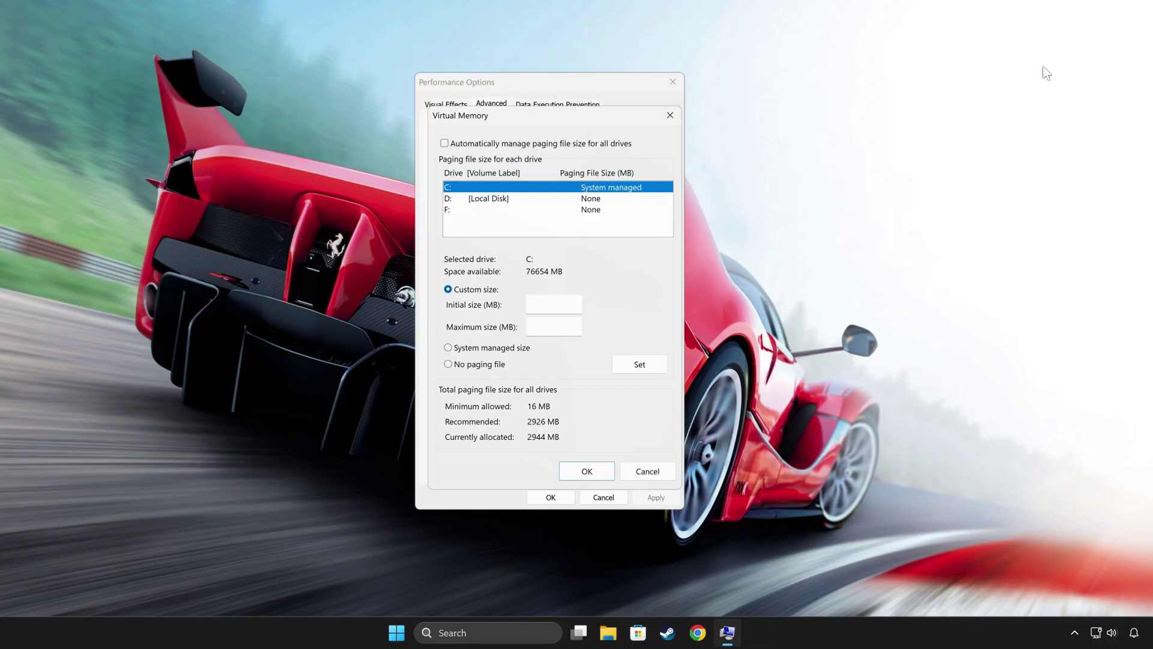
# Switch to Calculator through a Windows search and place its window beside the Virtual Memory dialog
pyautogui.click(518, 633)
pyautogui.write('calculator')
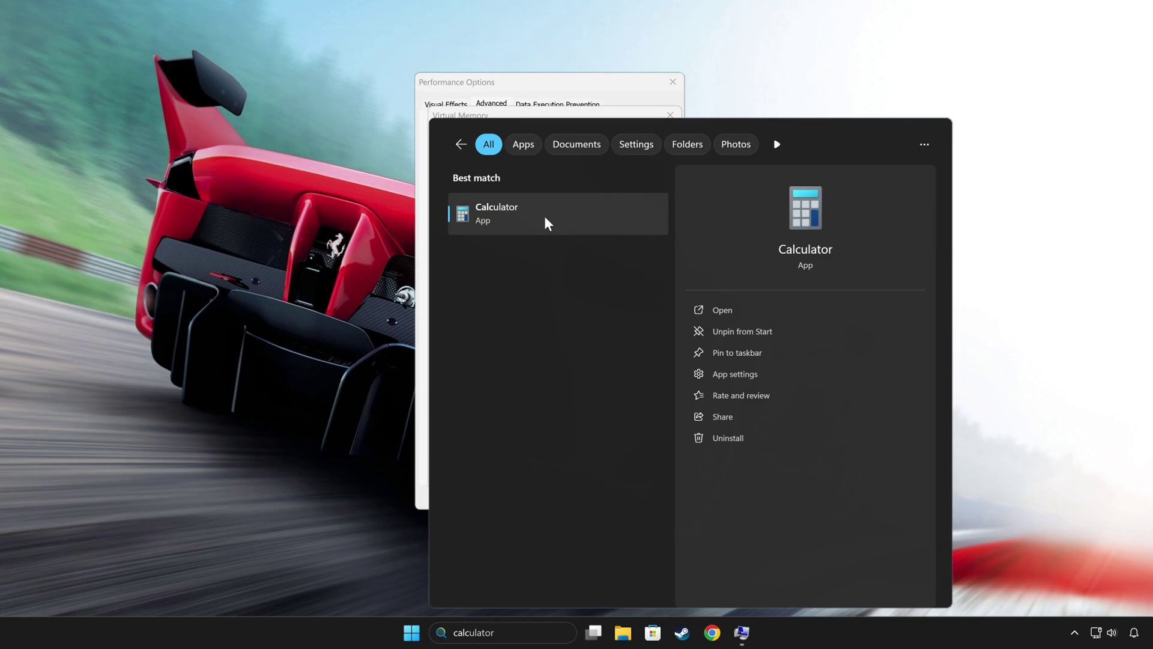
pyautogui.click(564, 217)
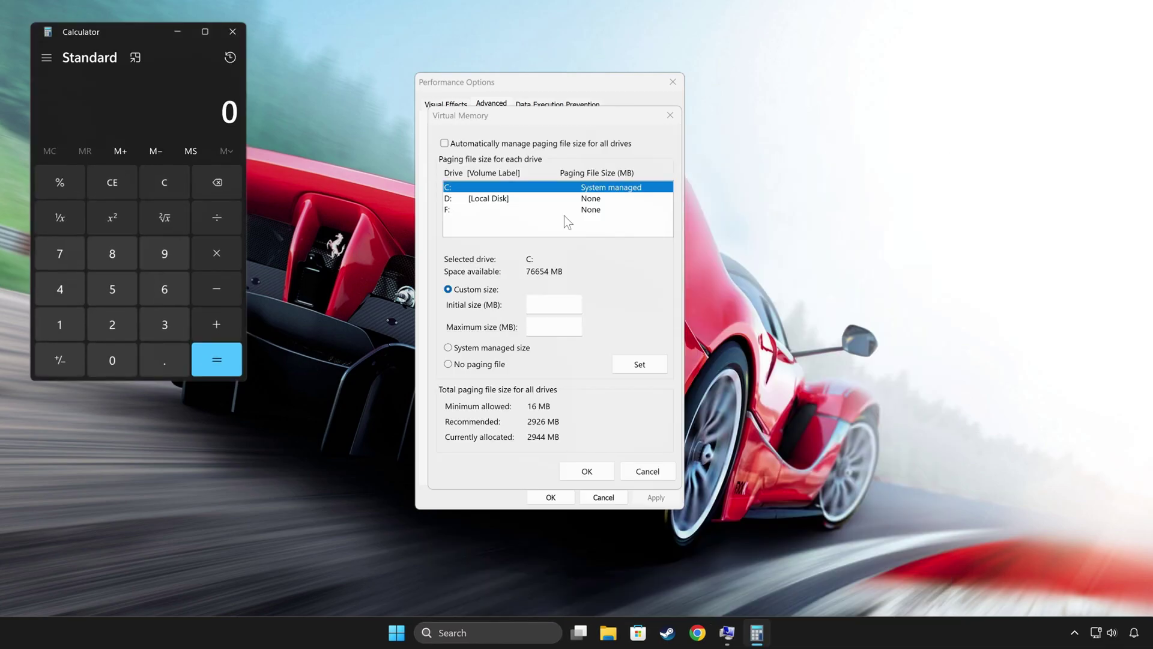
pyautogui.moveTo(129, 37); pyautogui.dragTo(301, 131)
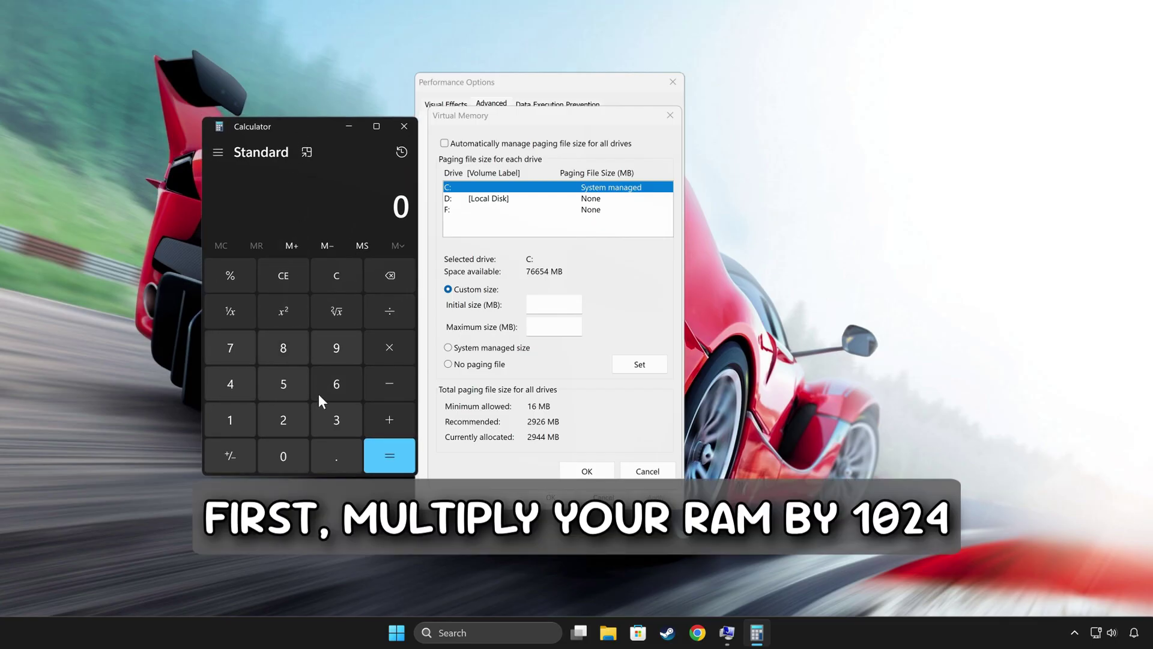
# Multiply the 16 GB of RAM by 1024 in Calculator
pyautogui.click(237, 412)
pyautogui.click(335, 392)
pyautogui.click(379, 352)
pyautogui.click(237, 423)
pyautogui.click(285, 453)
pyautogui.click(278, 414)
pyautogui.click(236, 384)
pyautogui.click(385, 456)
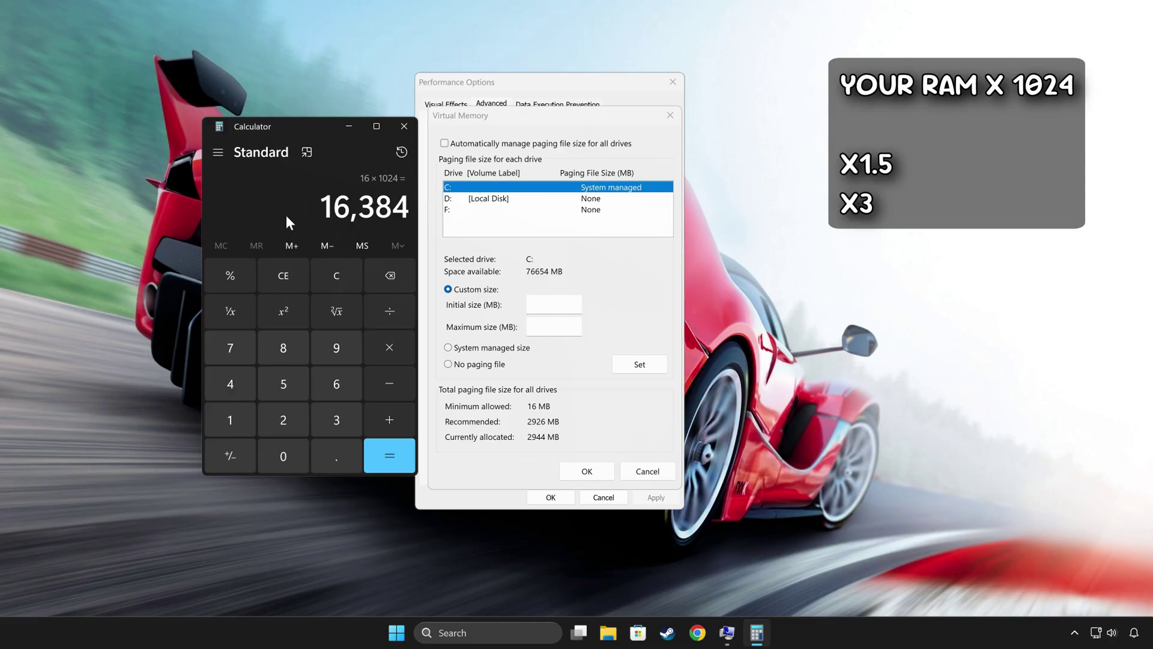
# Clear Calculator and multiply 16384 by 1.5 to work out the initial paging file size
pyautogui.click(335, 278)
pyautogui.click(232, 421)
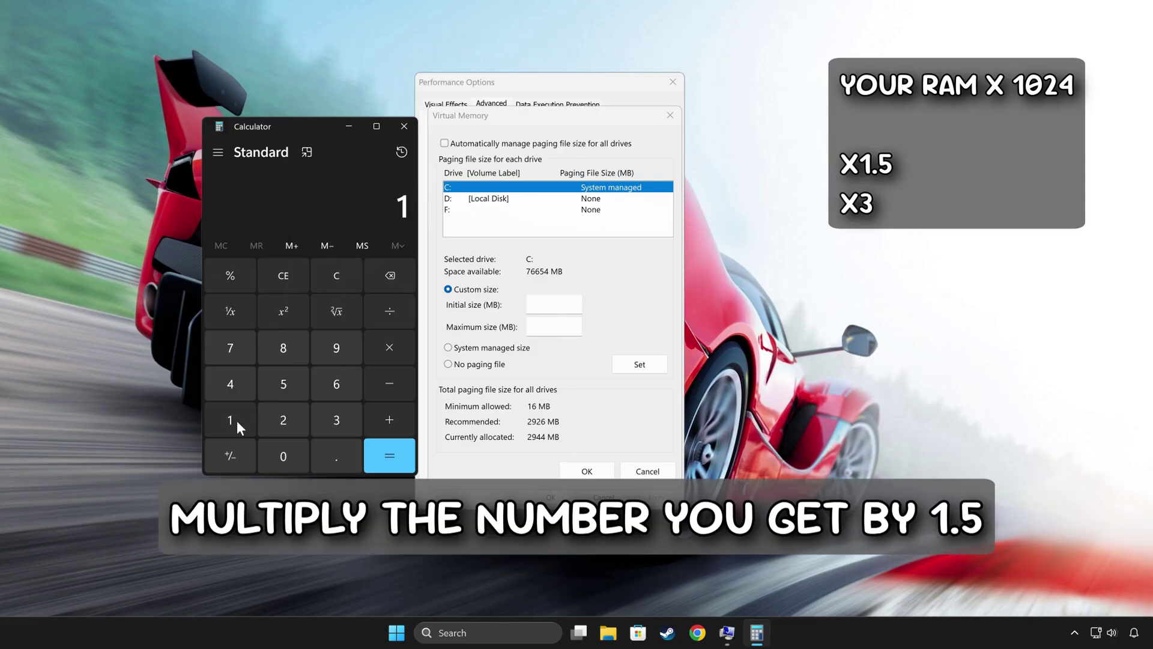
pyautogui.click(333, 387)
pyautogui.click(334, 412)
pyautogui.click(268, 356)
pyautogui.click(230, 384)
pyautogui.click(388, 351)
pyautogui.click(232, 418)
pyautogui.click(337, 454)
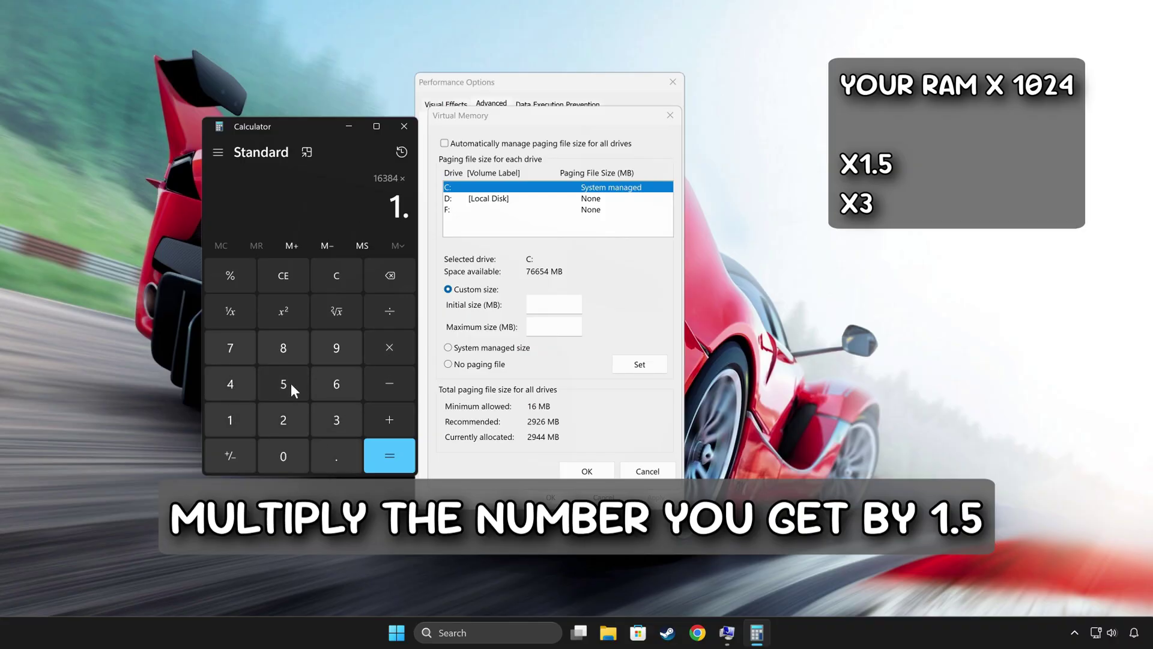
pyautogui.click(291, 384)
pyautogui.click(389, 454)
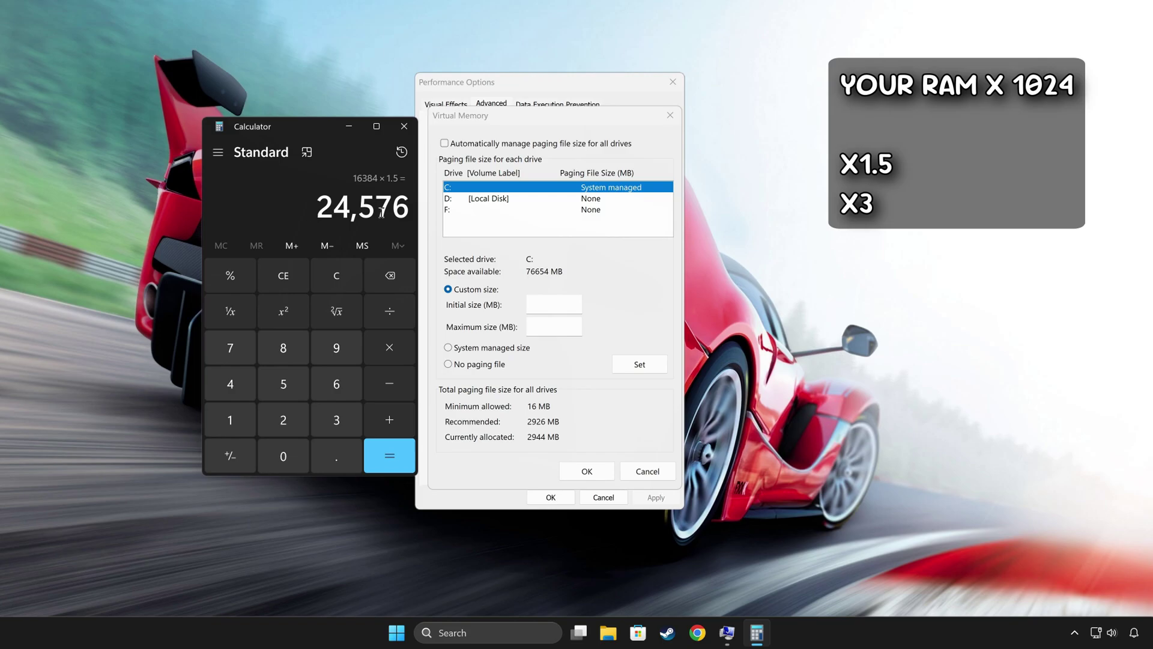
# Set the paging file's initial size for drive C to 24576 MB
pyautogui.click(550, 305)
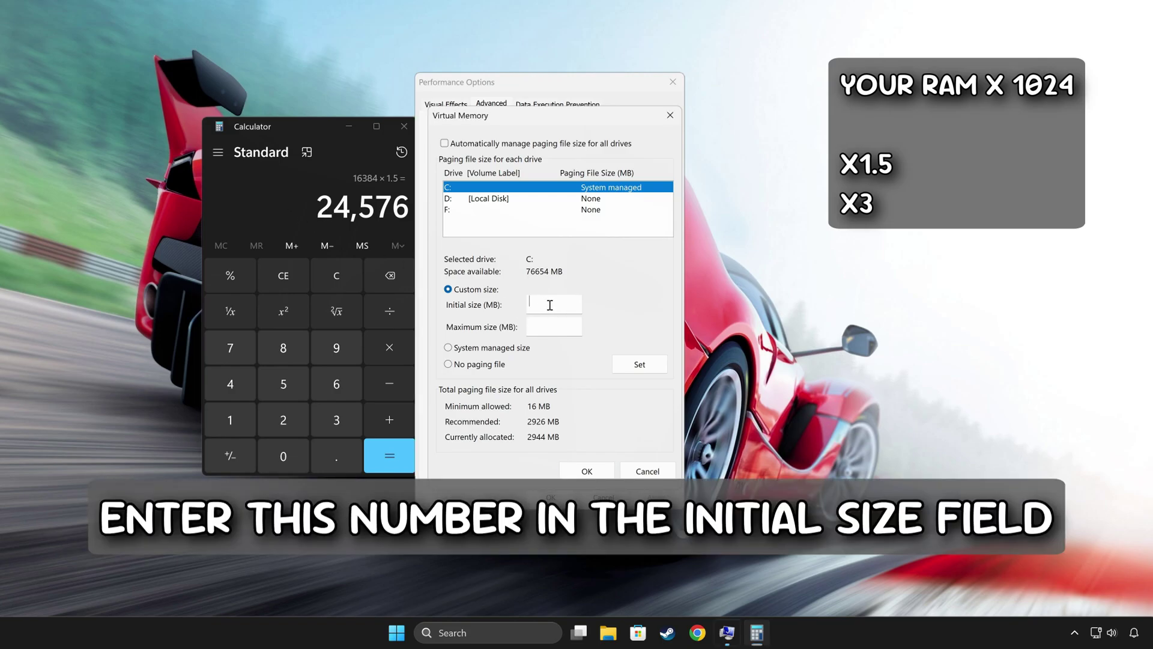
pyautogui.write('24')
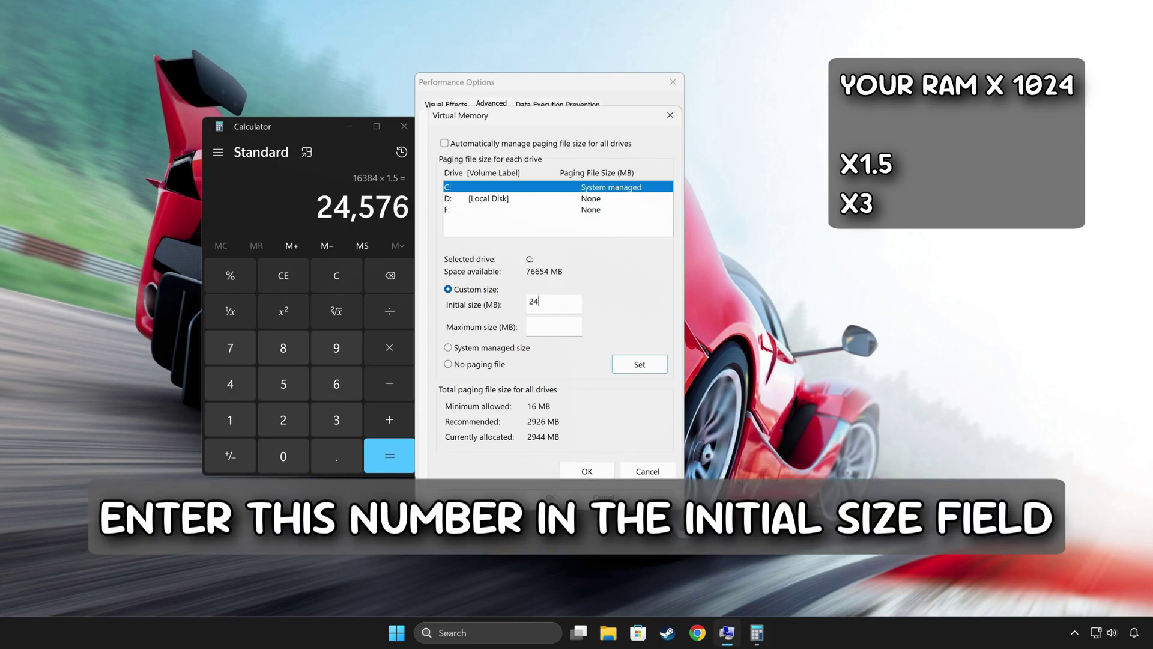
pyautogui.write('576')
# Clear Calculator and multiply 16384 by 3 to work out the maximum paging file size
pyautogui.click(320, 214)
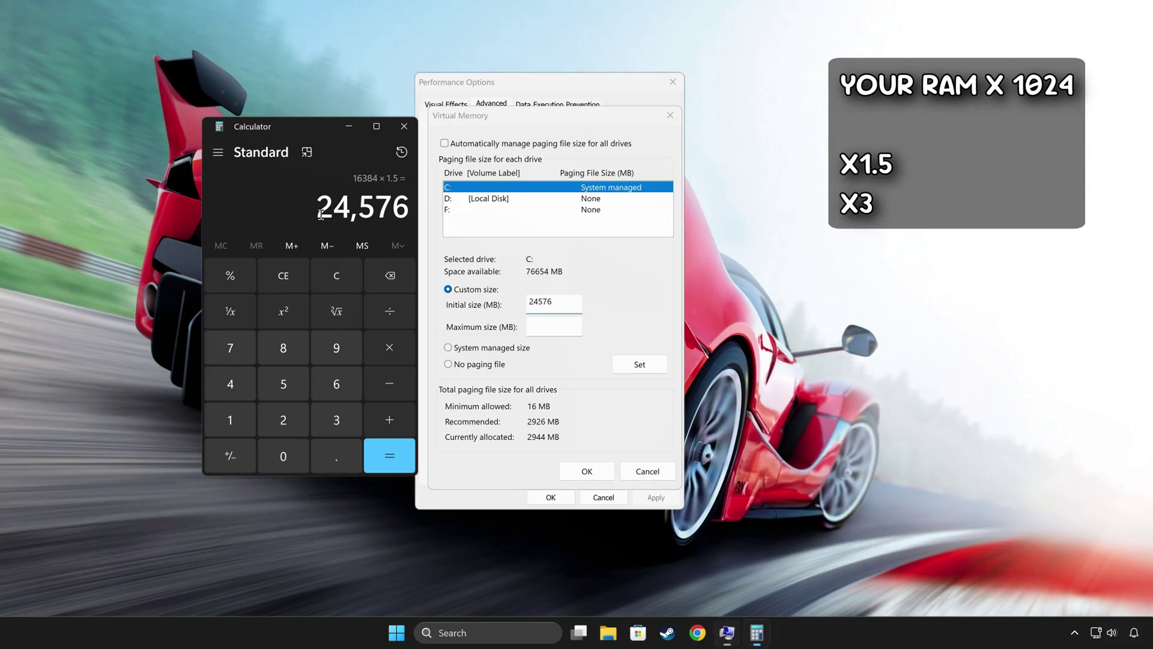
pyautogui.click(326, 267)
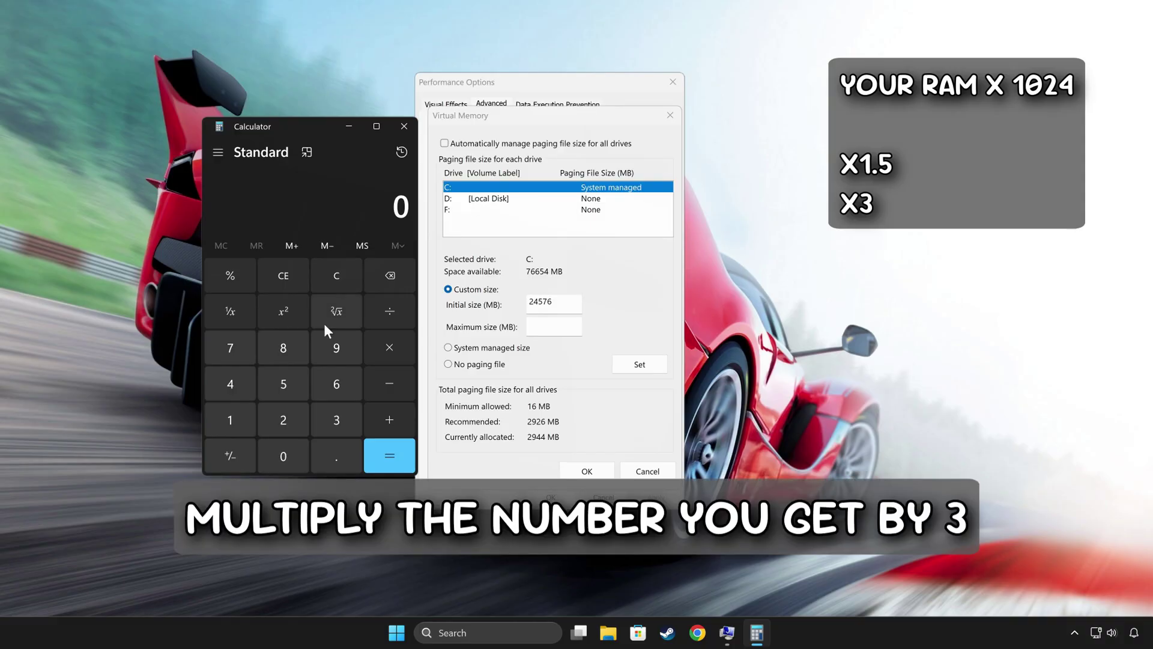
pyautogui.click(232, 422)
pyautogui.click(335, 392)
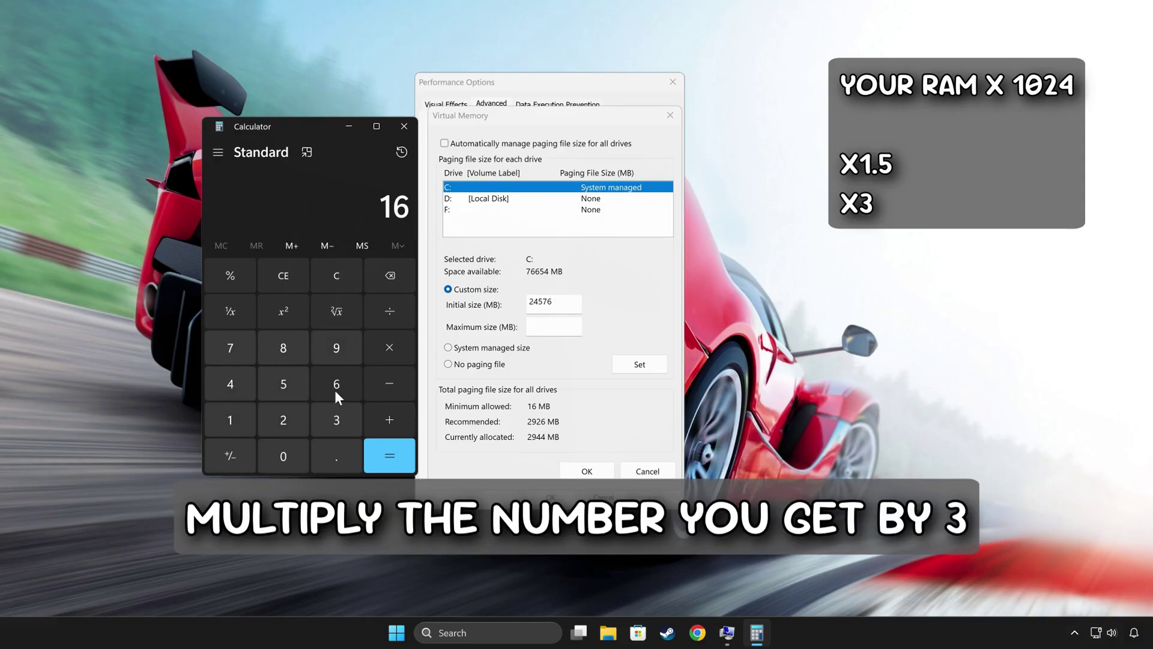
pyautogui.click(334, 417)
pyautogui.click(279, 350)
pyautogui.click(240, 379)
pyautogui.click(382, 357)
pyautogui.click(337, 421)
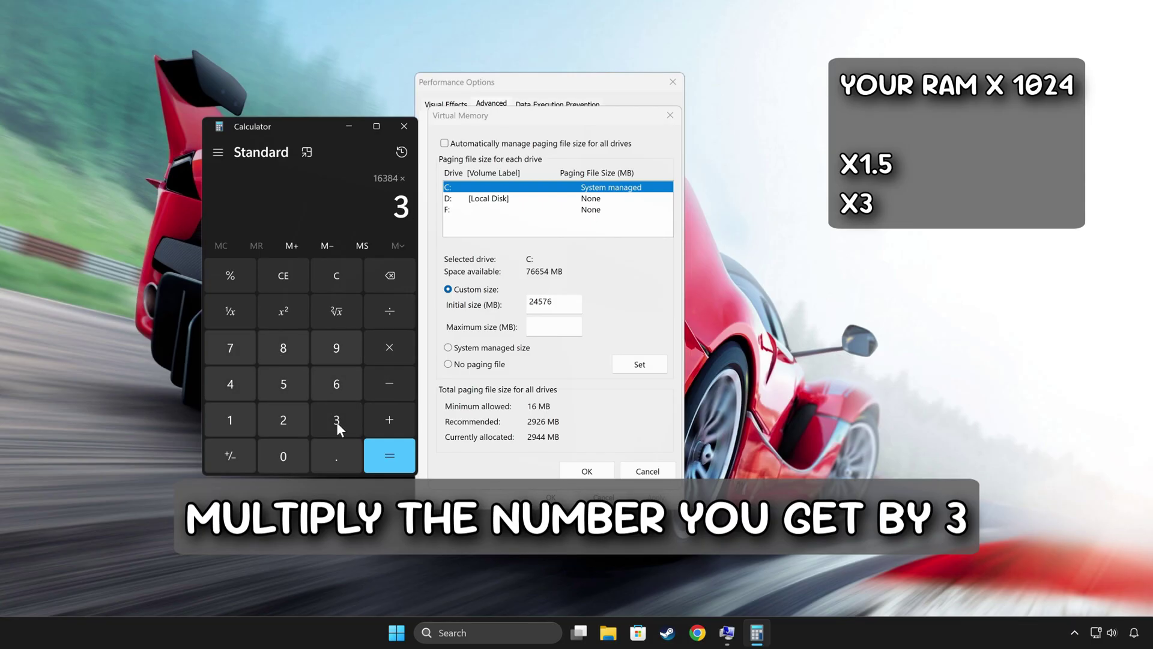
pyautogui.click(391, 455)
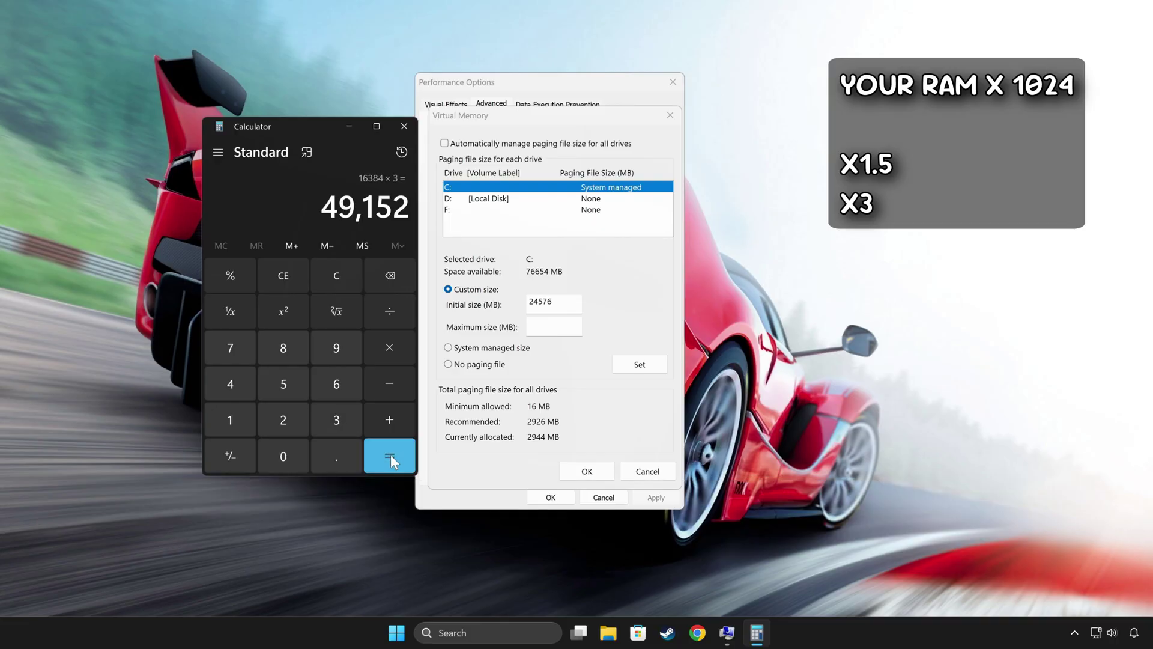
# Set the paging file's maximum size for drive C to 49152 MB, apply the custom size, and confirm the Virtual Memory and Performance Options dialogs
pyautogui.click(557, 326)
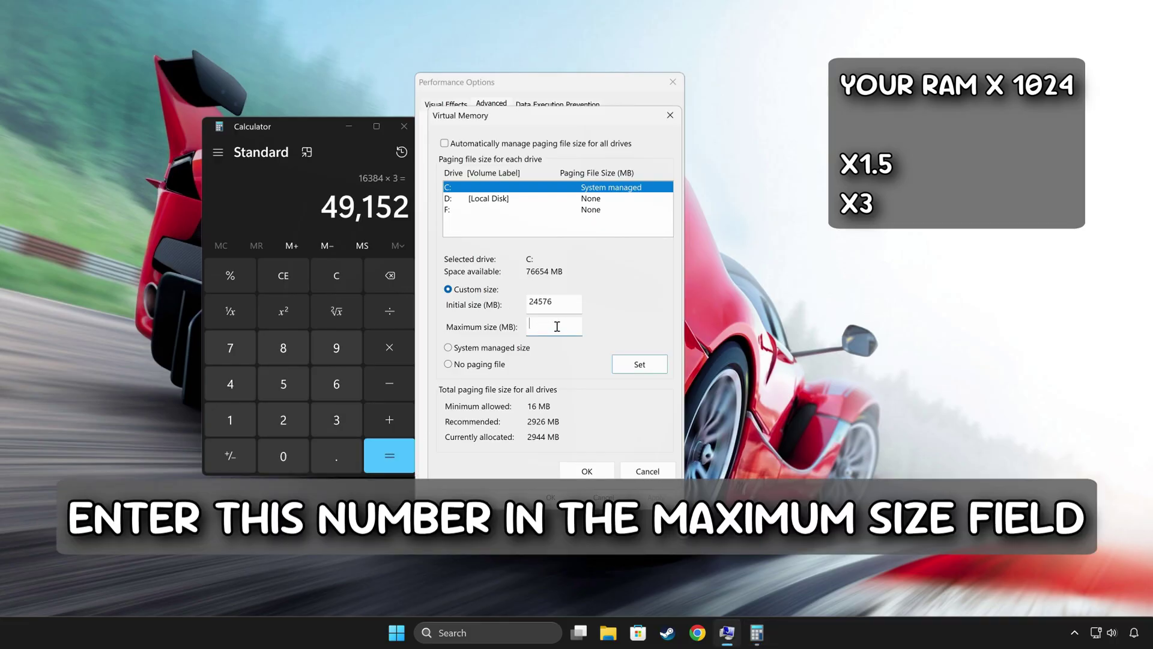
pyautogui.write('49152')
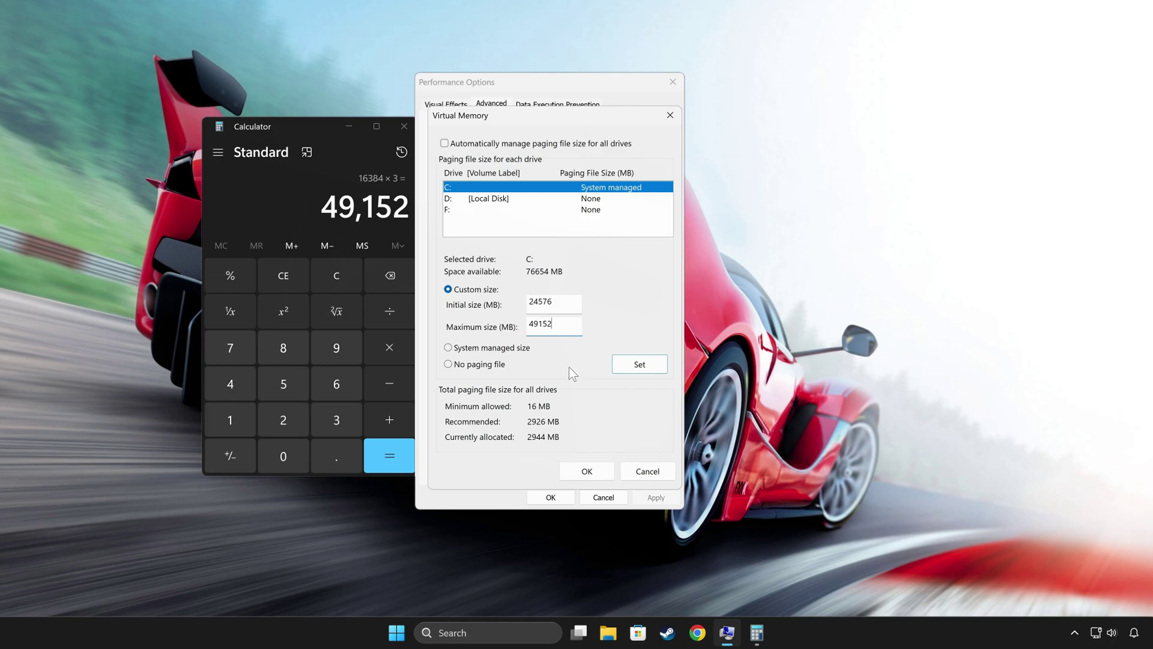
pyautogui.click(640, 369)
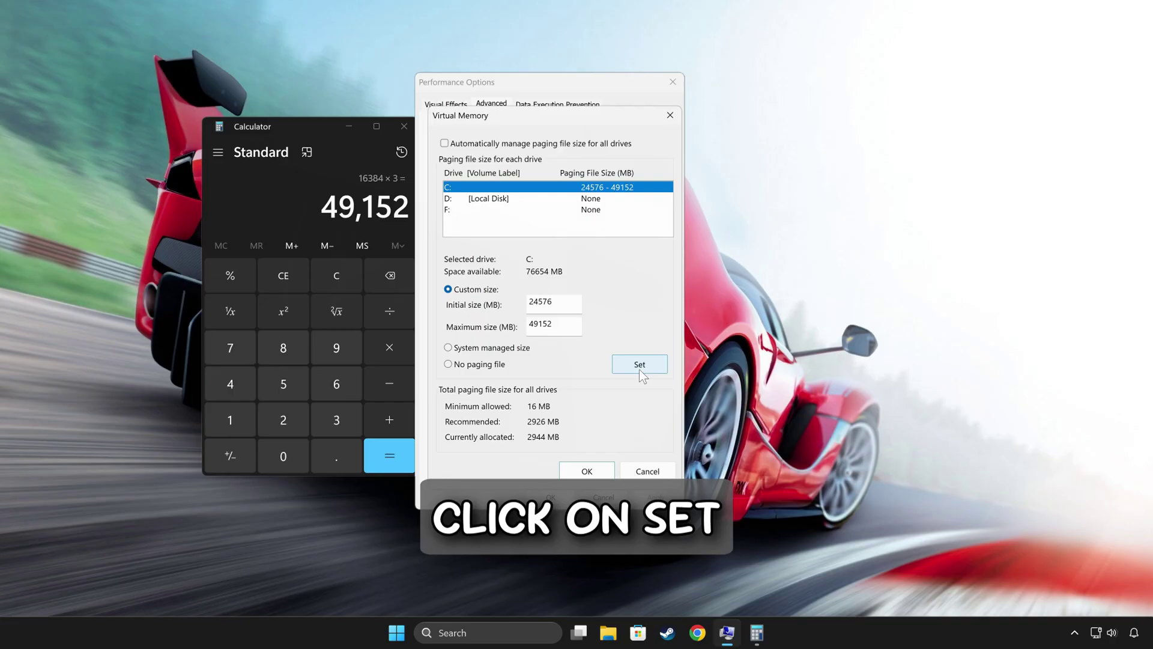
pyautogui.click(587, 472)
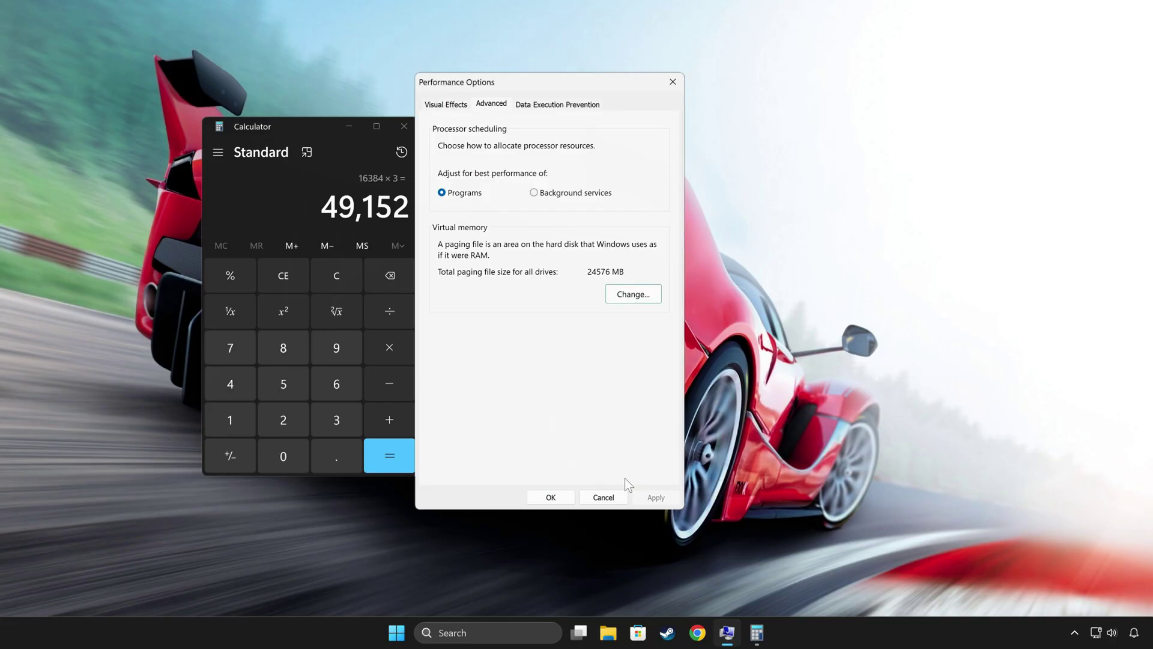
pyautogui.click(548, 497)
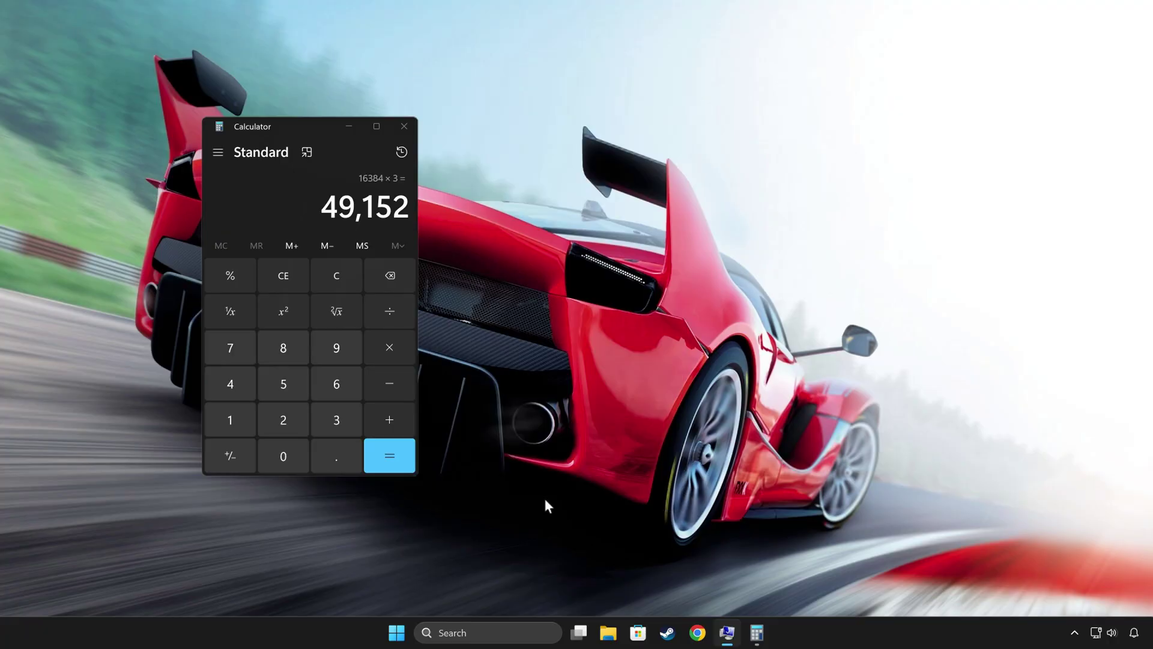
# Close Calculator and restart the computer
pyautogui.click(399, 128)
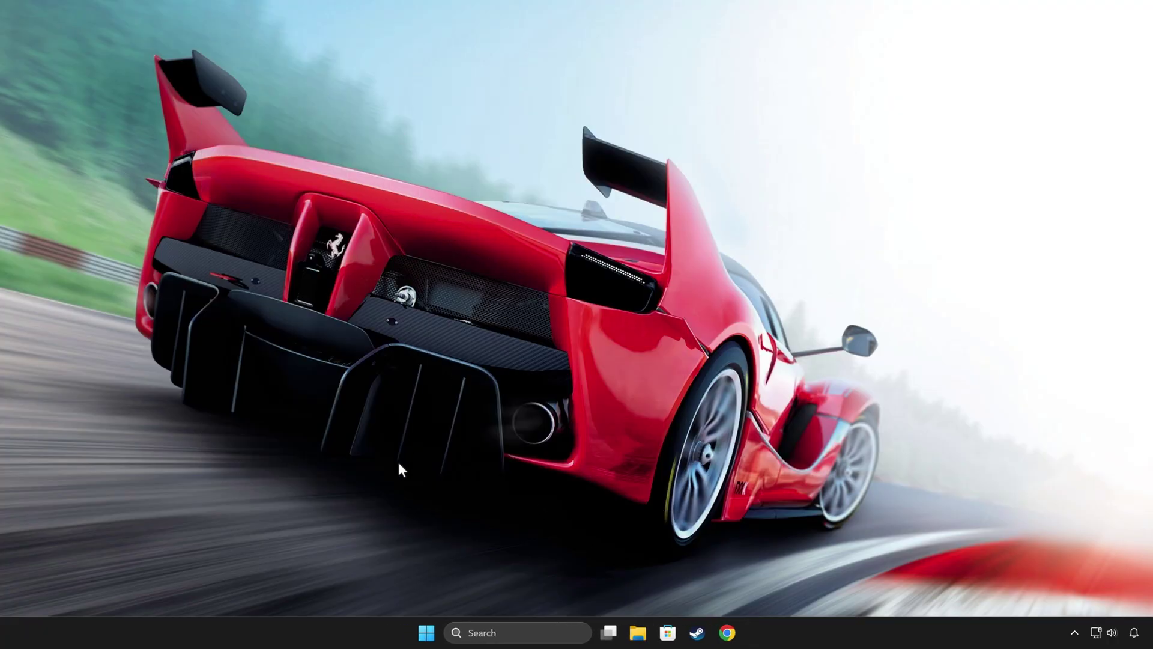
pyautogui.click(427, 630)
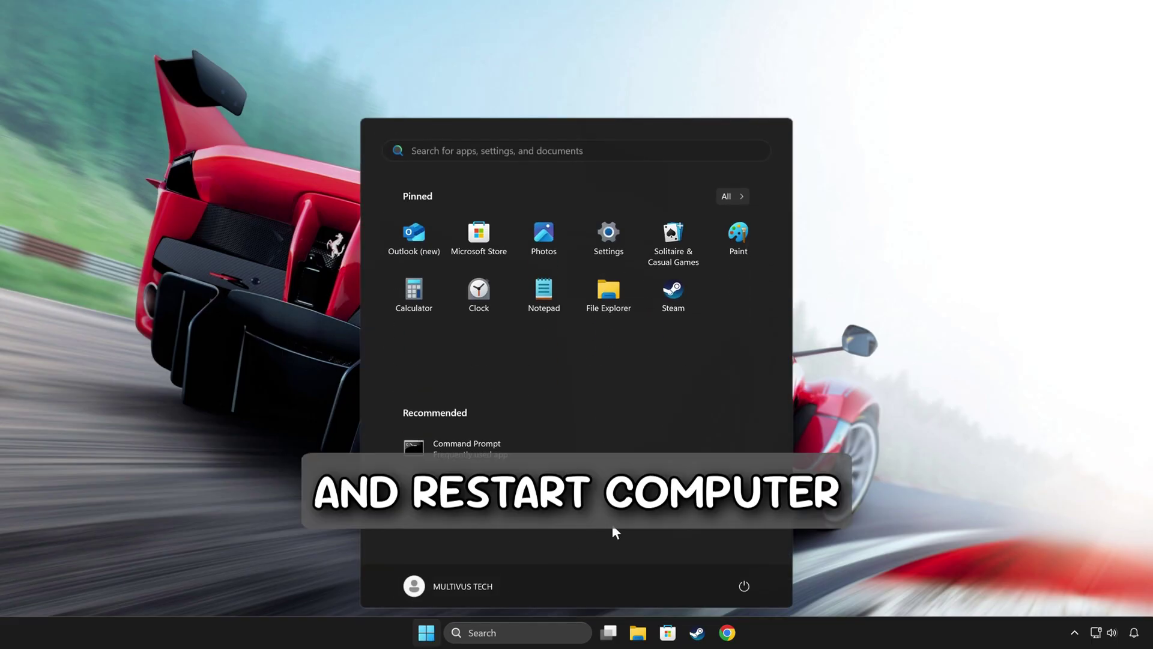
pyautogui.click(740, 581)
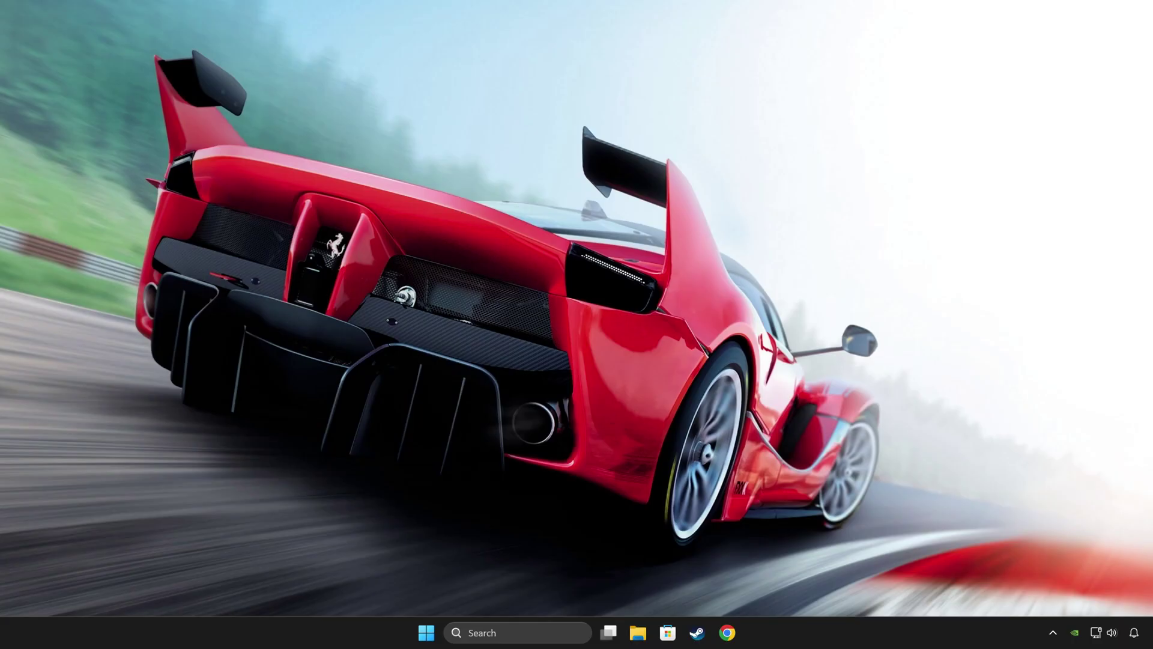
# Find Edit power plan through a Windows search for "power plan" and go up to the Power Options page
pyautogui.click(534, 634)
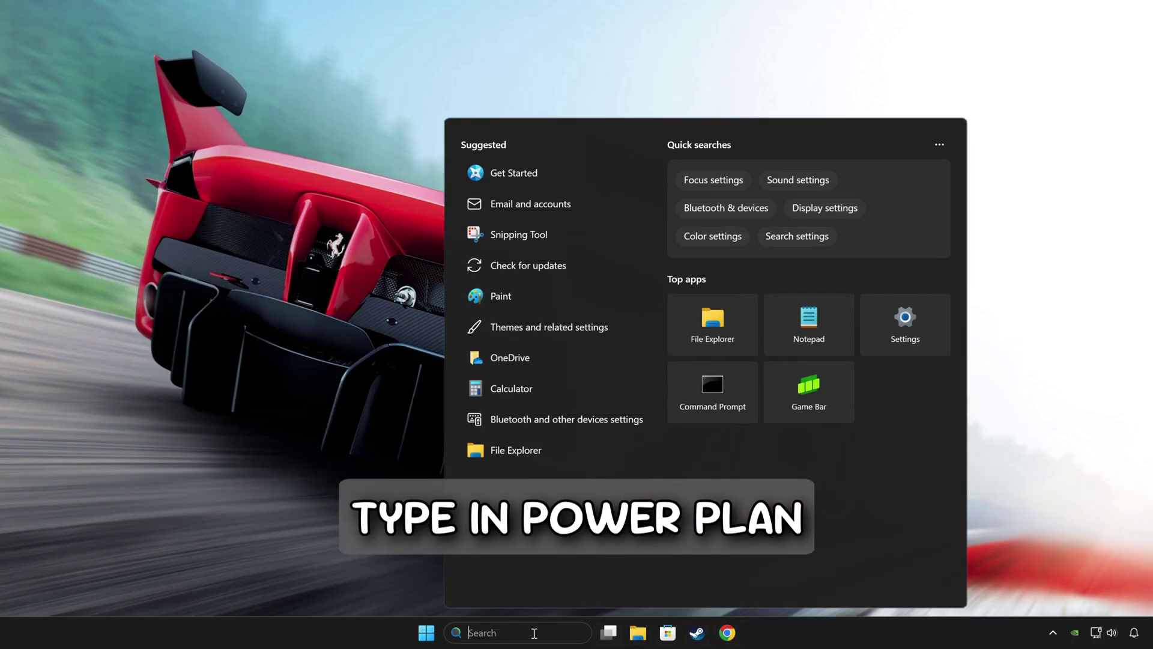
pyautogui.write('power plan')
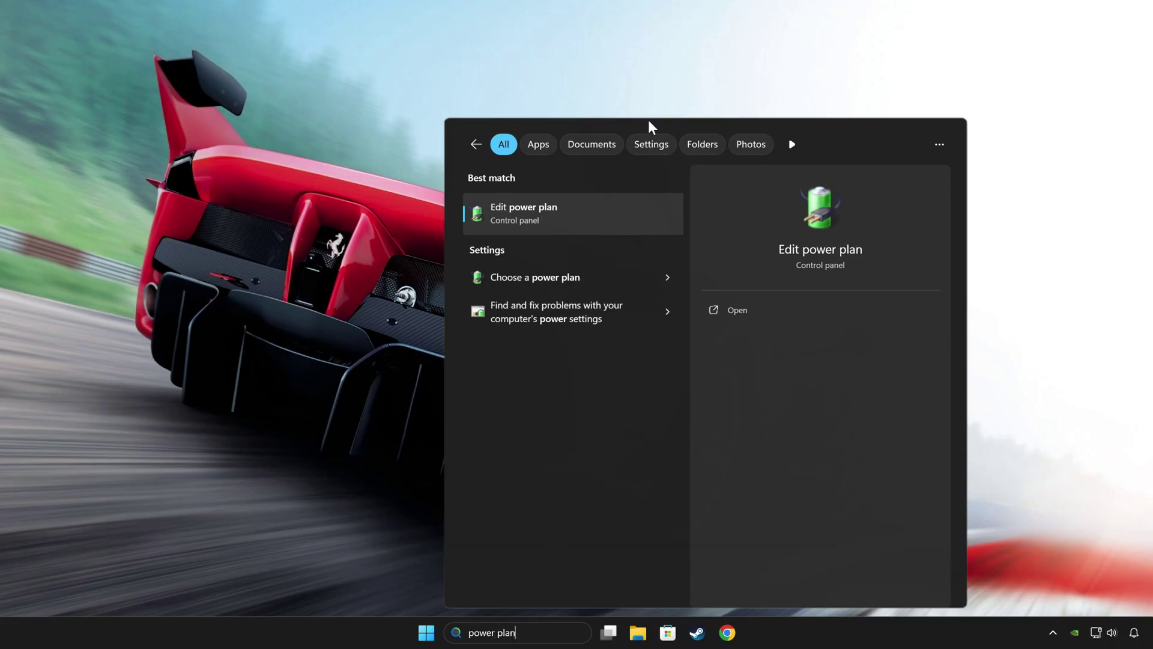
pyautogui.click(613, 214)
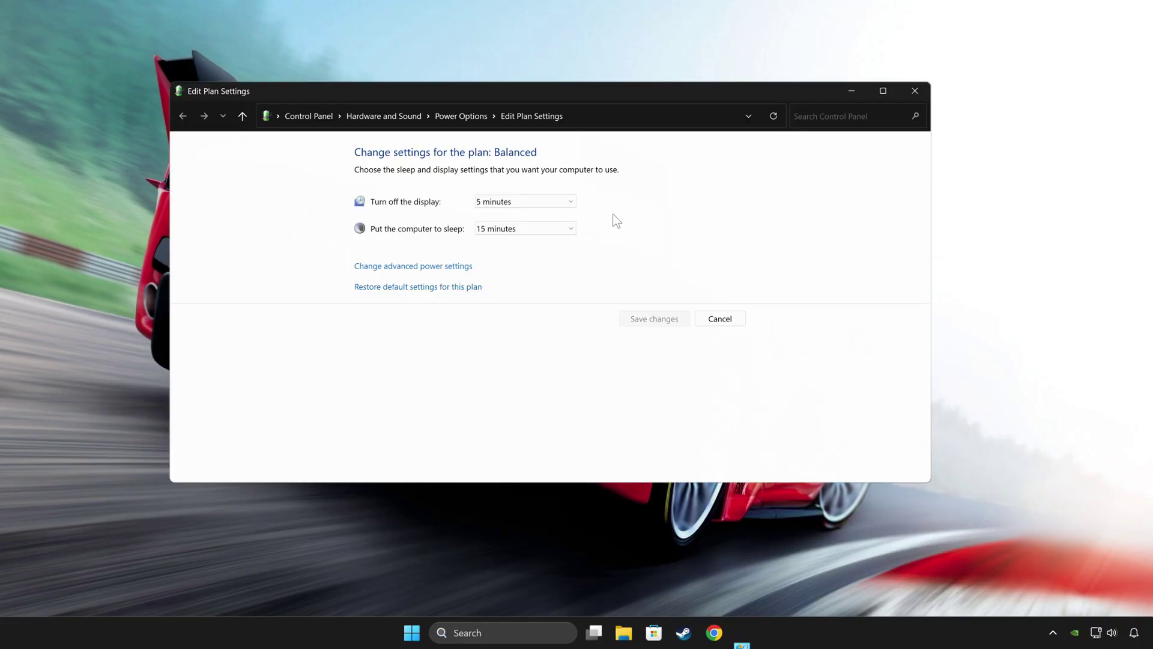
pyautogui.click(465, 129)
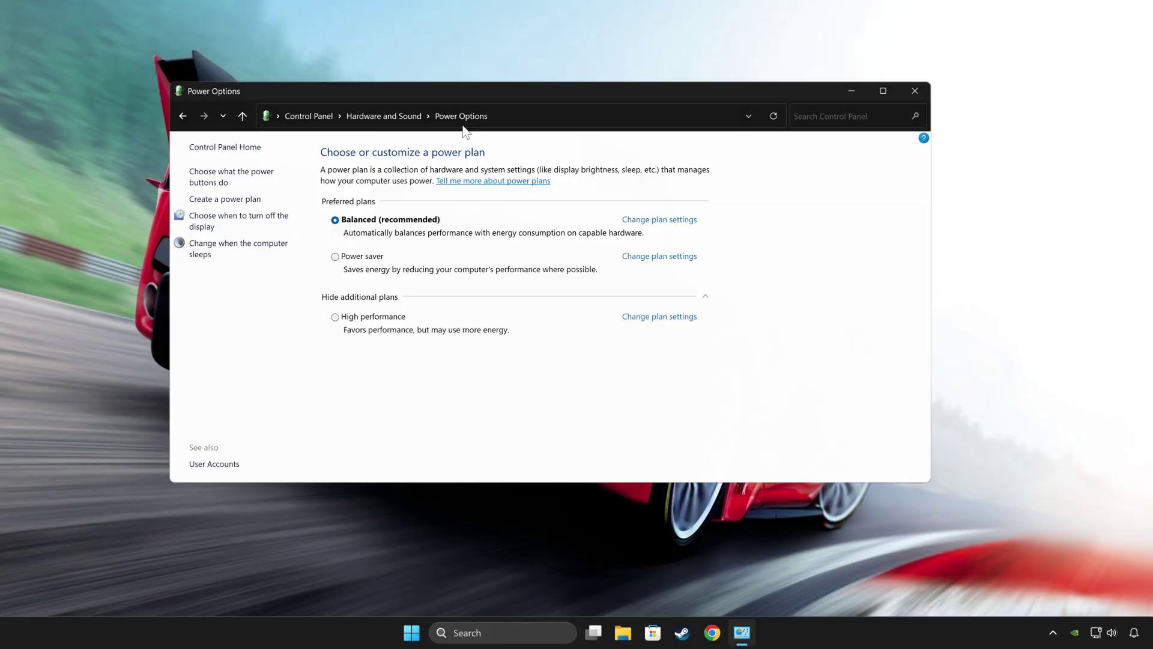
# Search Windows for "cmd" and run Command Prompt as administrator
pyautogui.click(536, 632)
pyautogui.write('cmd')
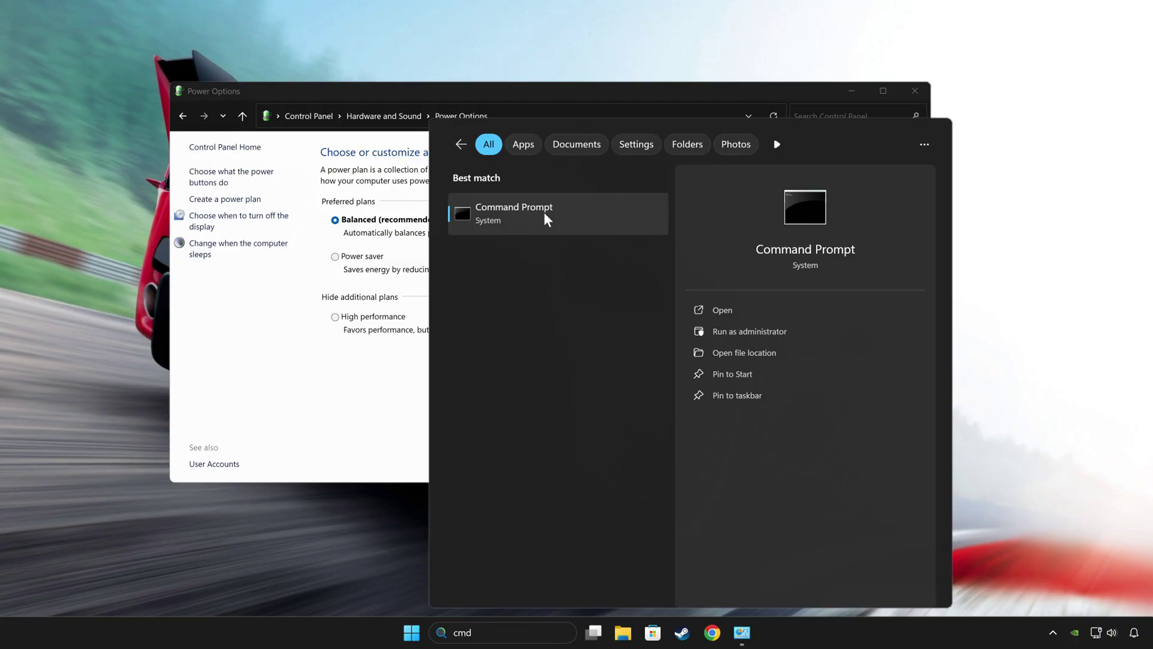
pyautogui.rightClick(574, 212)
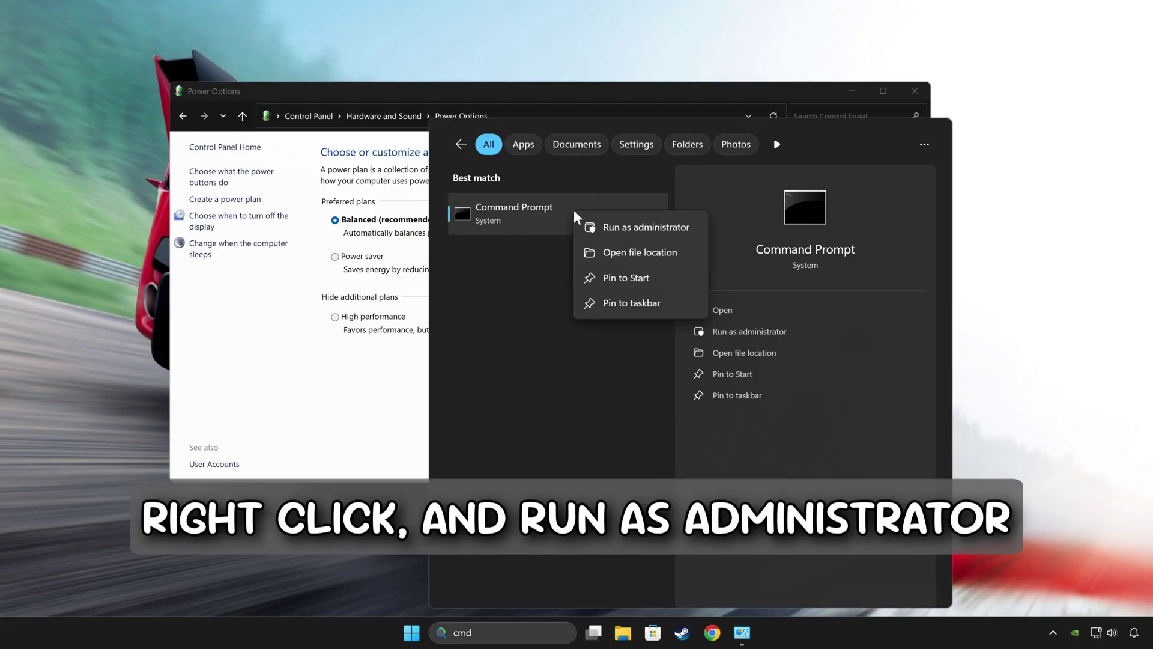
pyautogui.click(639, 231)
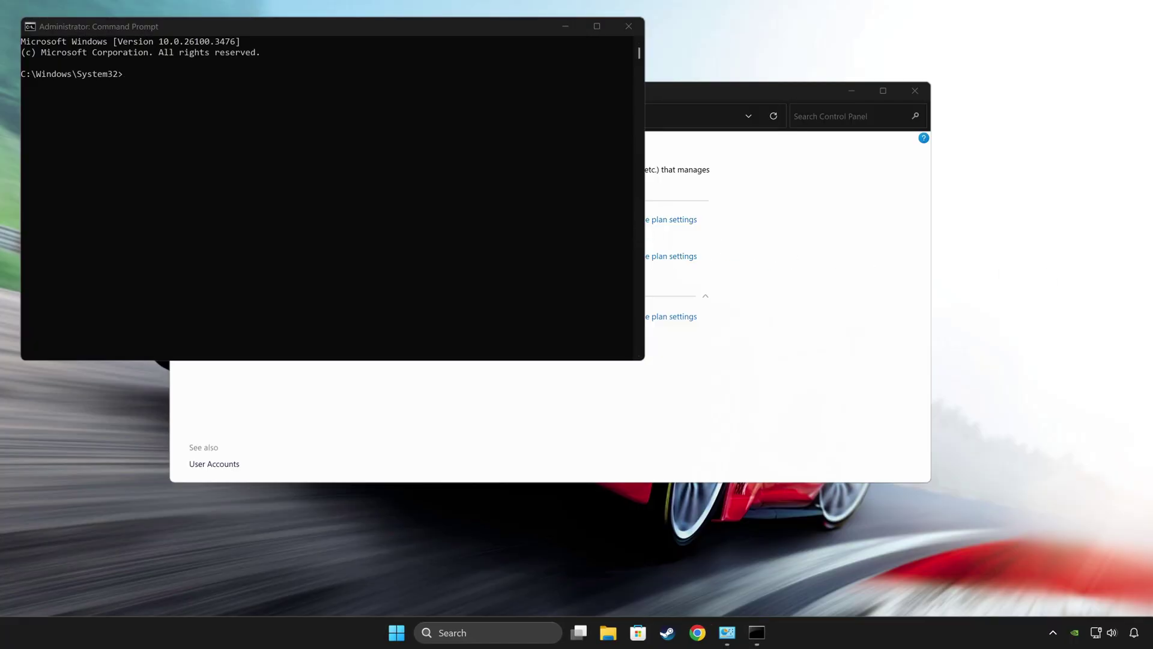
# Copy the whole powercfg -duplicatescheme command from the "ultimate performance.txt" file in Notepad
pyautogui.moveTo(909, 180); pyautogui.dragTo(715, 332)
pyautogui.moveTo(1000, 393); pyautogui.dragTo(422, 399)
pyautogui.press('cmd+c')
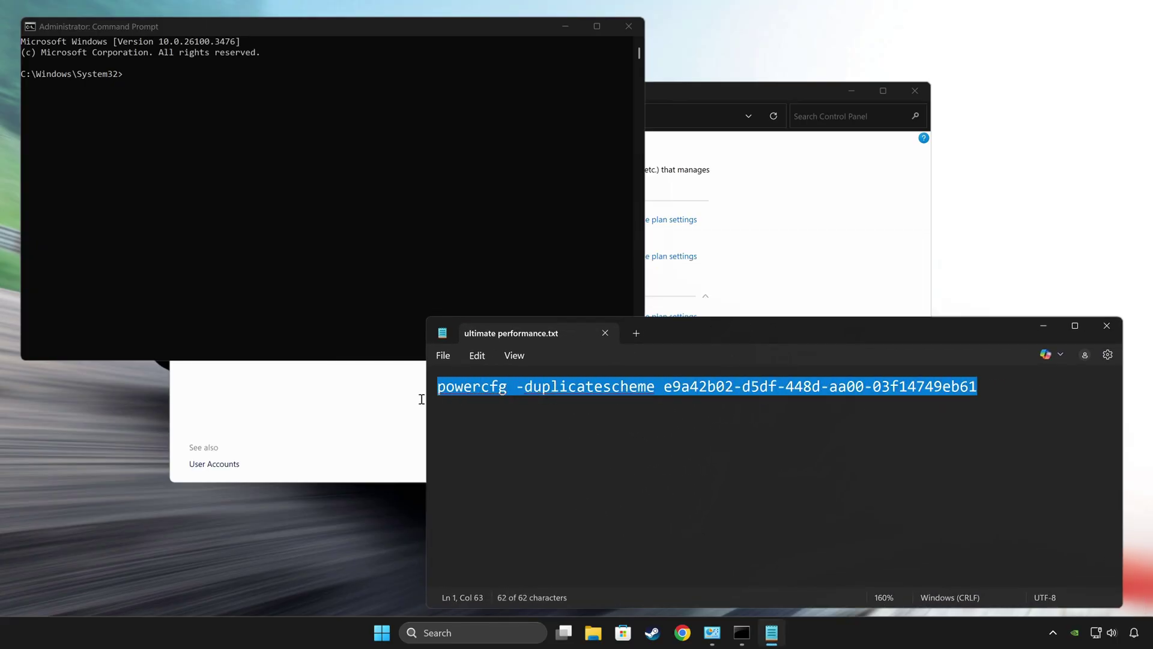
pyautogui.rightClick(531, 387)
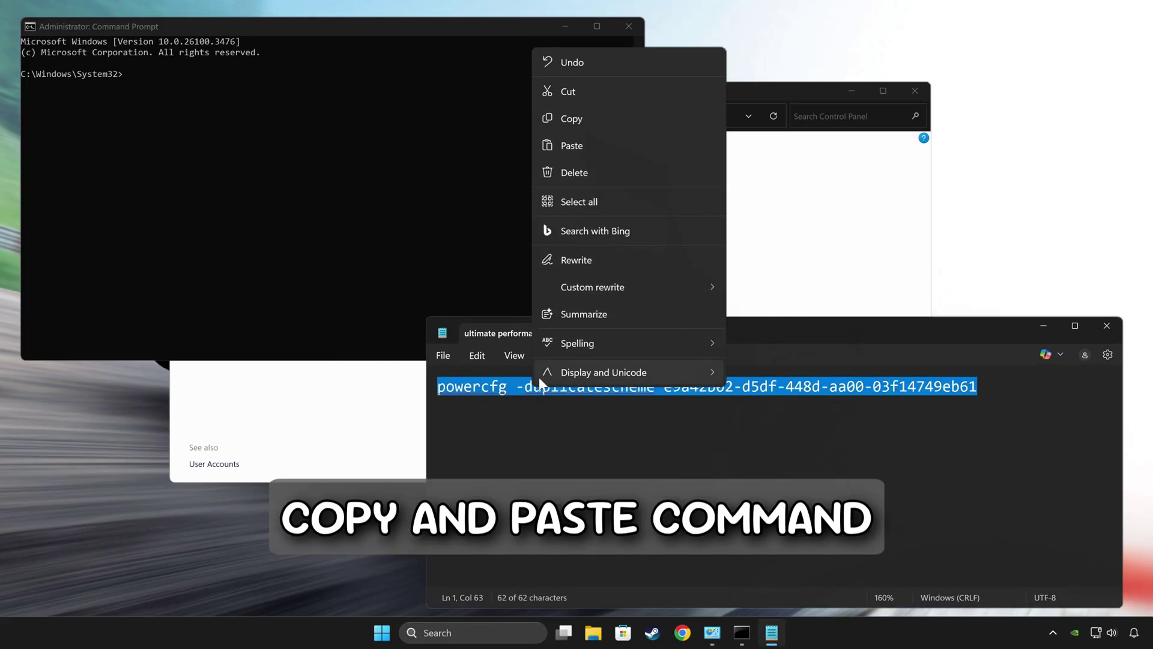
pyautogui.click(584, 122)
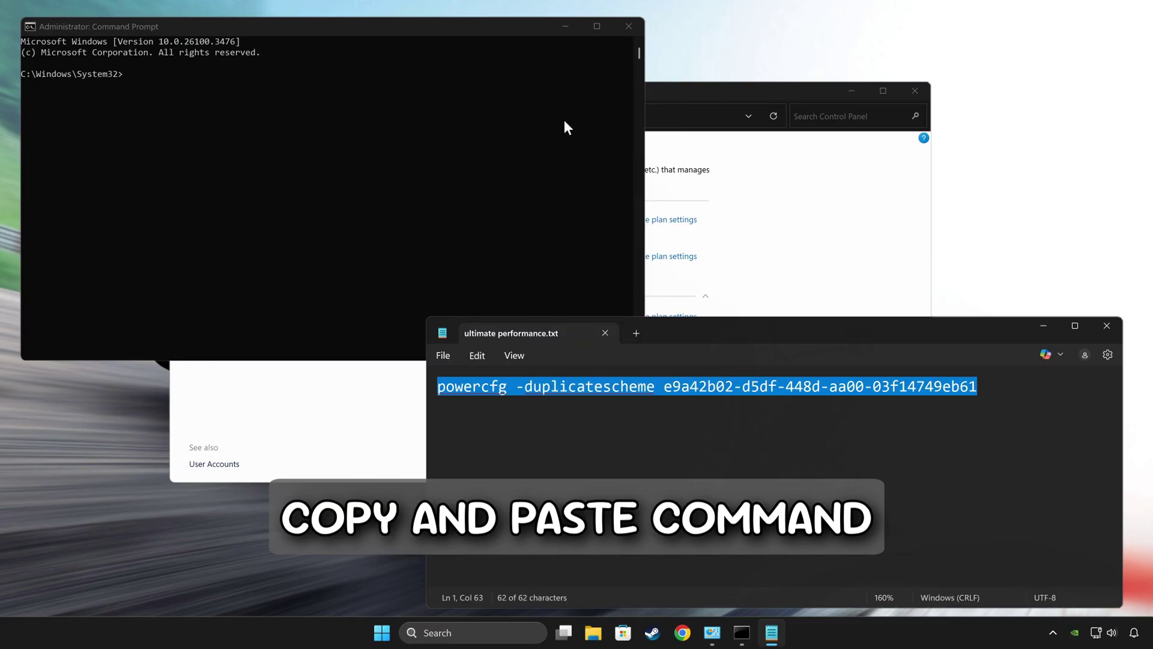
# Paste and run "powercfg -duplicatescheme e9a42b02-d5df-448d-aa00-03f14749eb61" in the administrator Command Prompt, then close its window
pyautogui.rightClick(197, 25)
pyautogui.moveTo(244, 121)
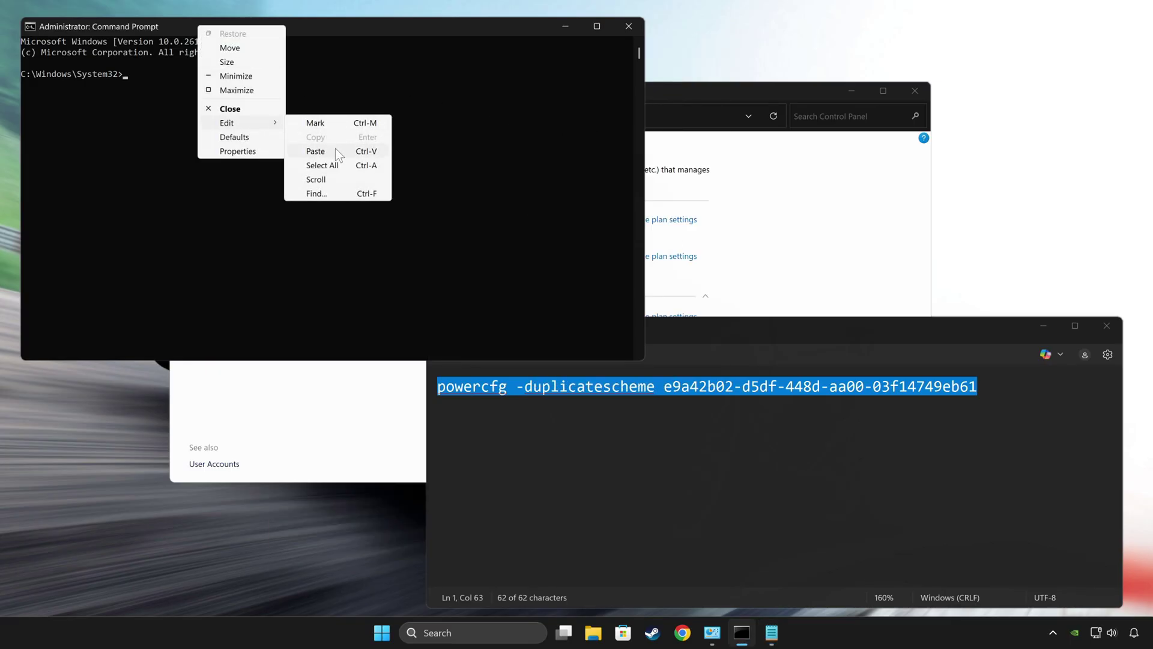
pyautogui.click(316, 151)
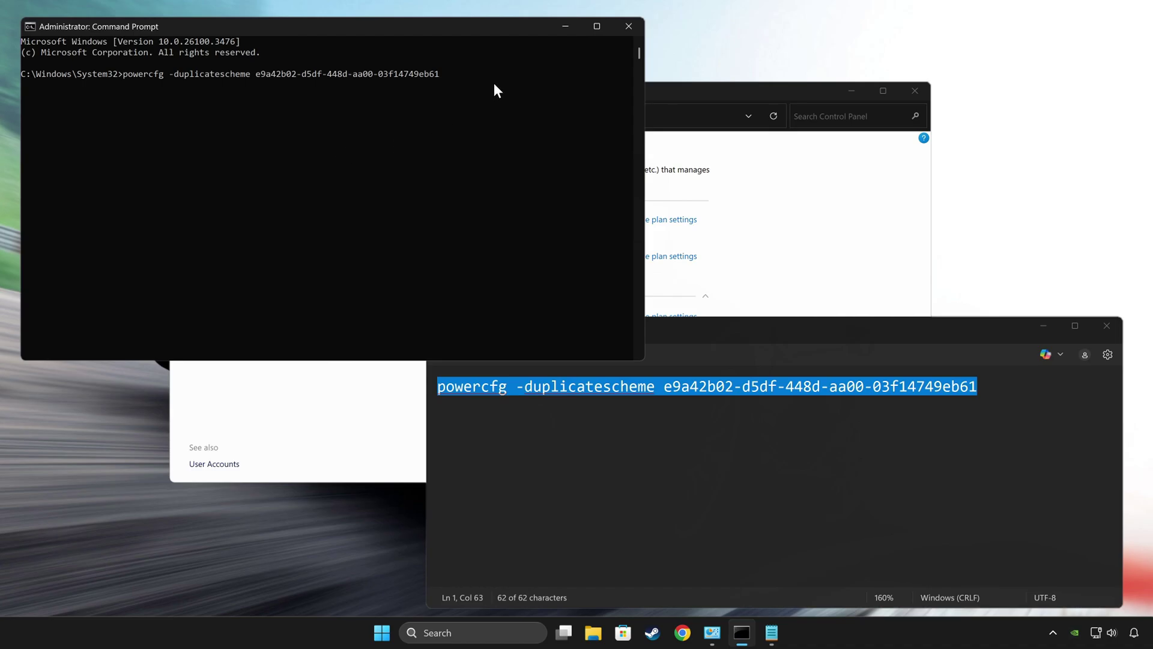
pyautogui.press('Return')
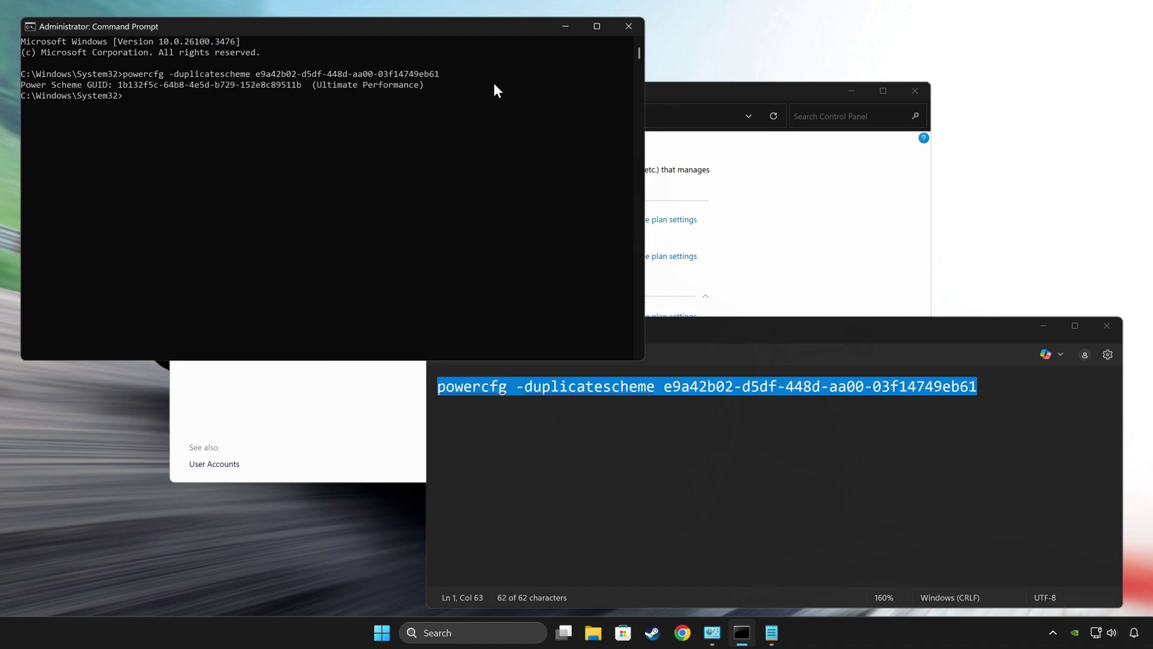
pyautogui.moveTo(446, 89); pyautogui.dragTo(315, 88)
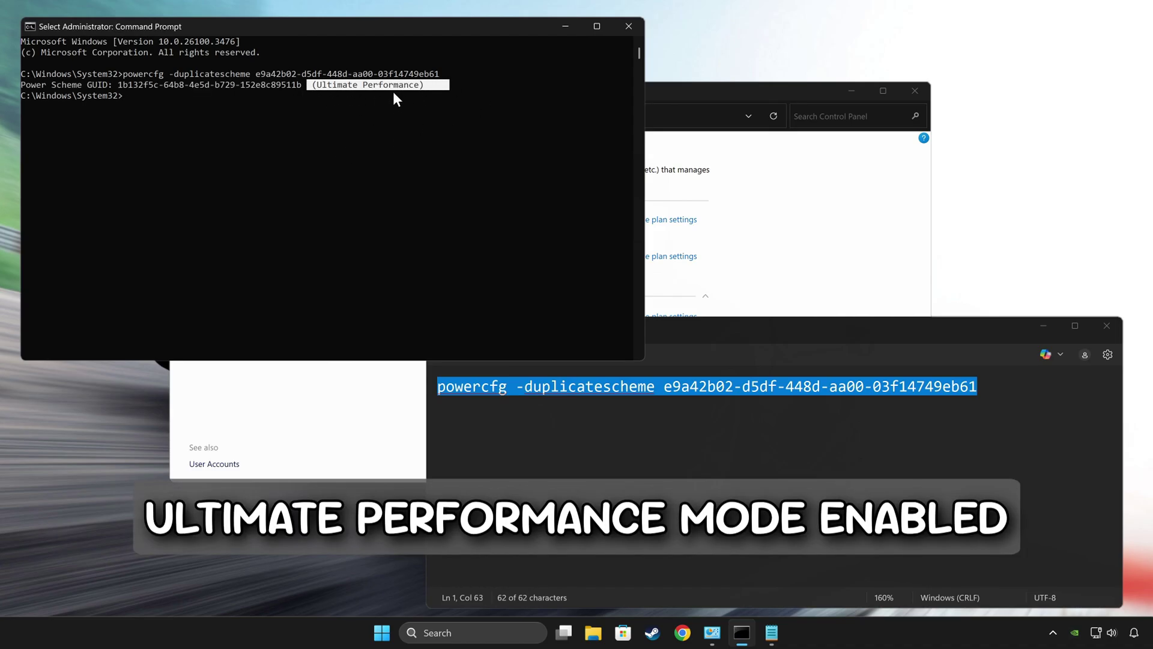
pyautogui.click(628, 26)
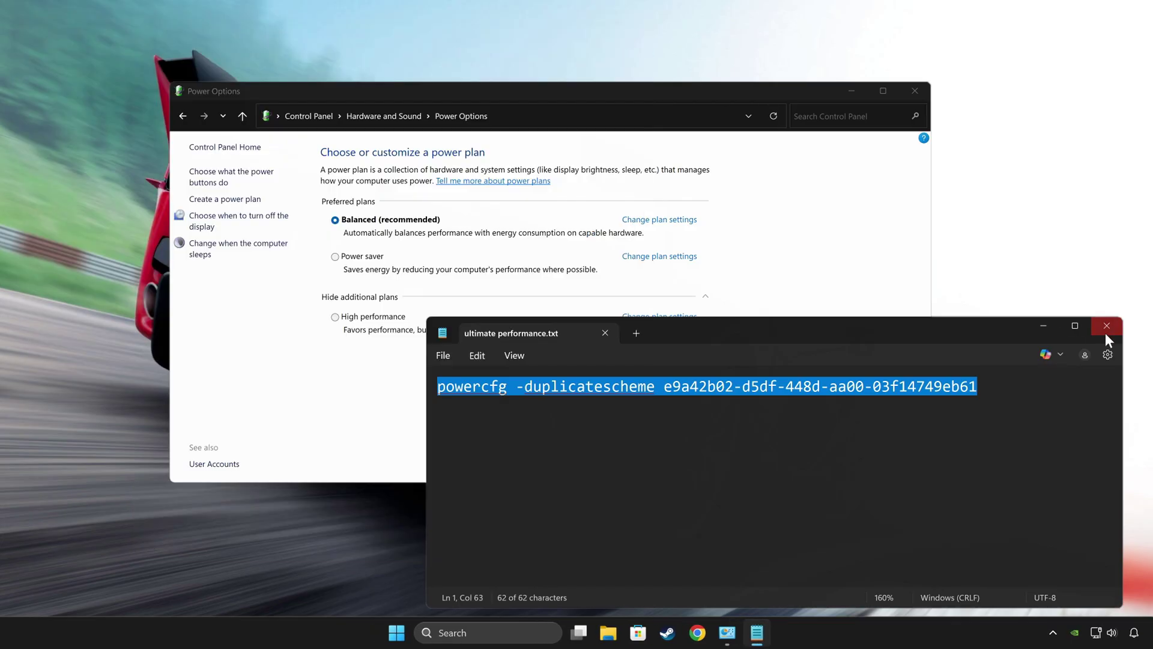
# Close Notepad, and refresh the Power Options page to select the Ultimate Performance plan
pyautogui.click(1105, 331)
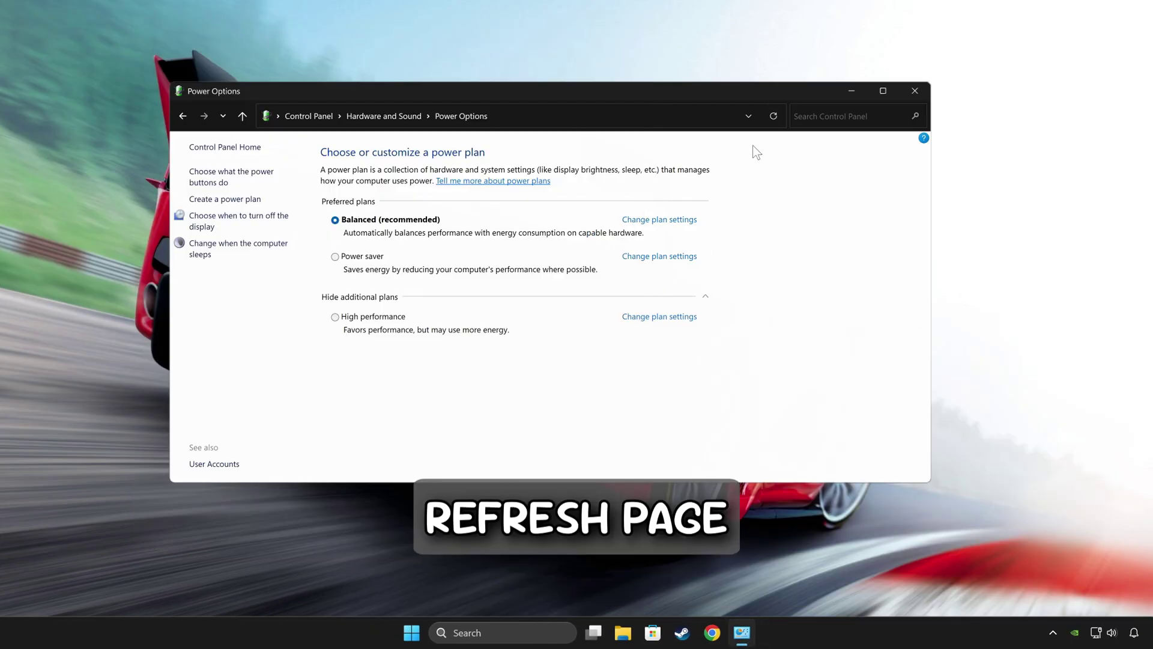
pyautogui.click(774, 116)
pyautogui.click(335, 353)
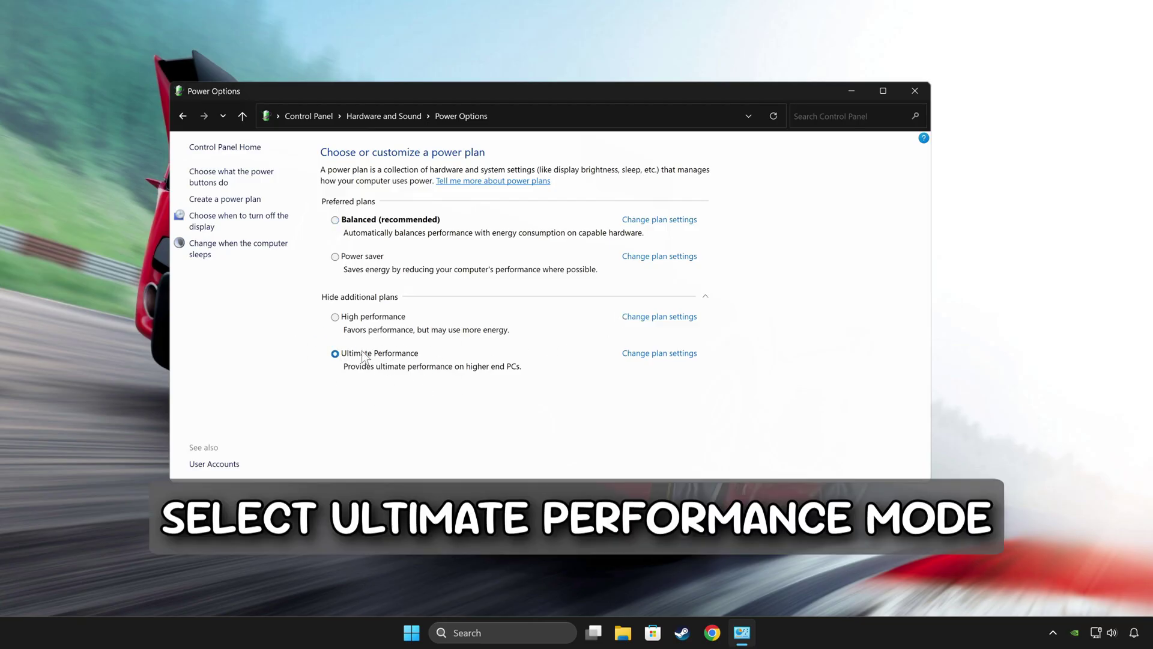